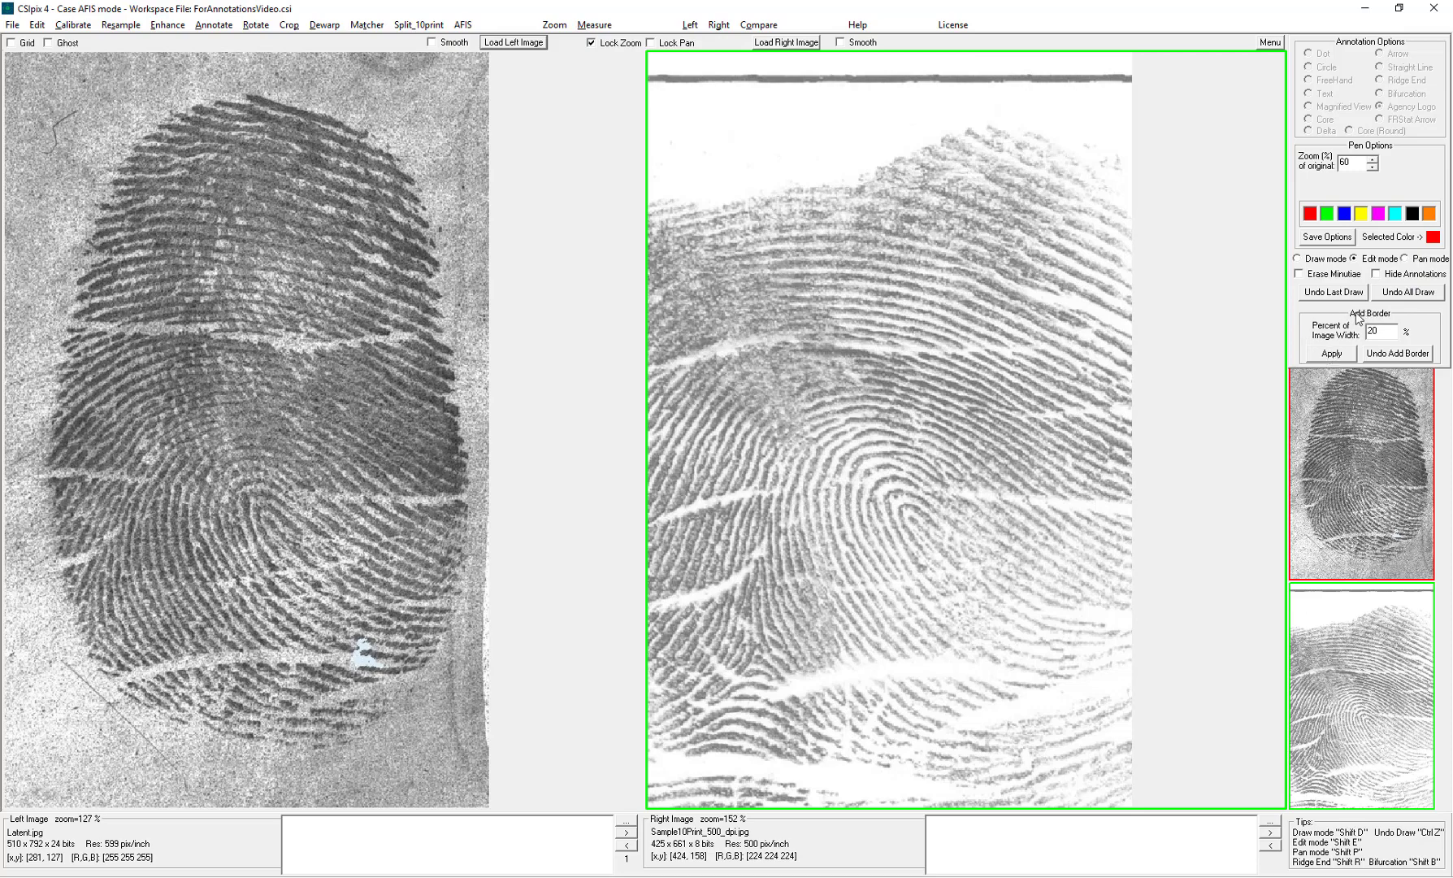
Step: Apply Add Border twice to both the known and the latent print
click(1333, 356)
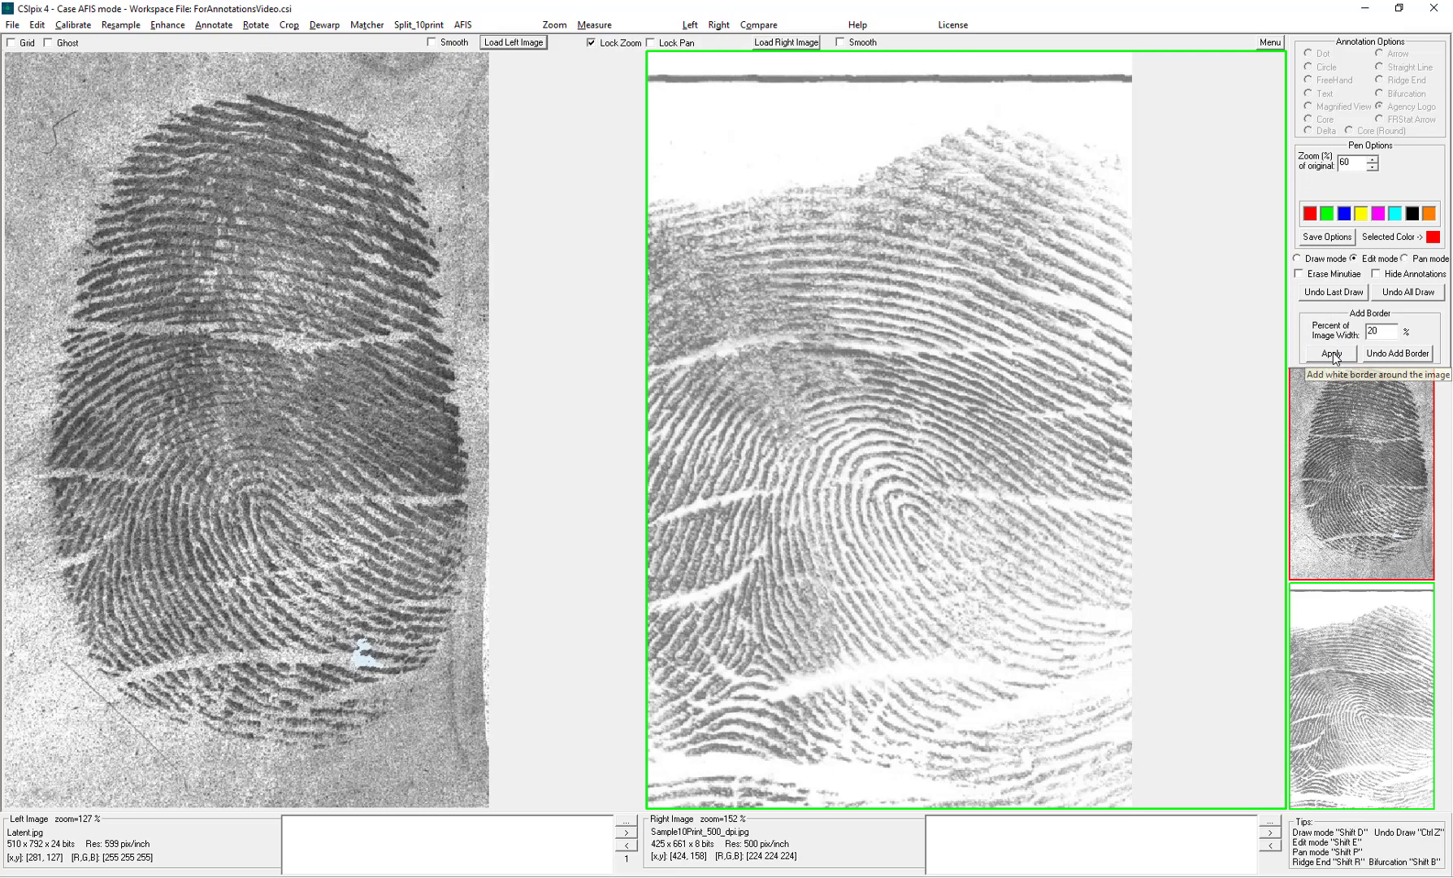
click(1332, 354)
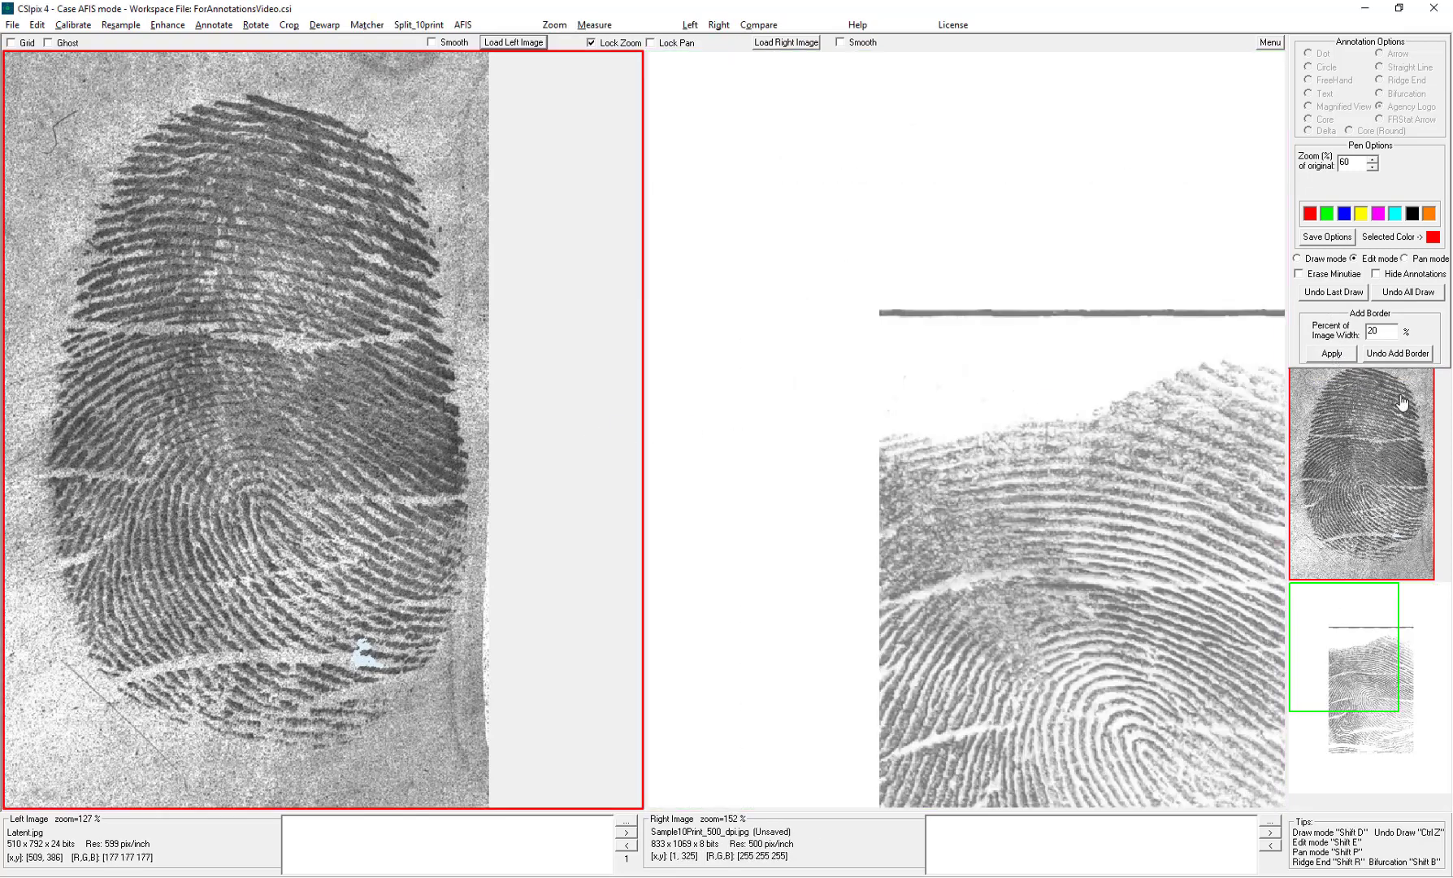
click(1331, 354)
click(1331, 354)
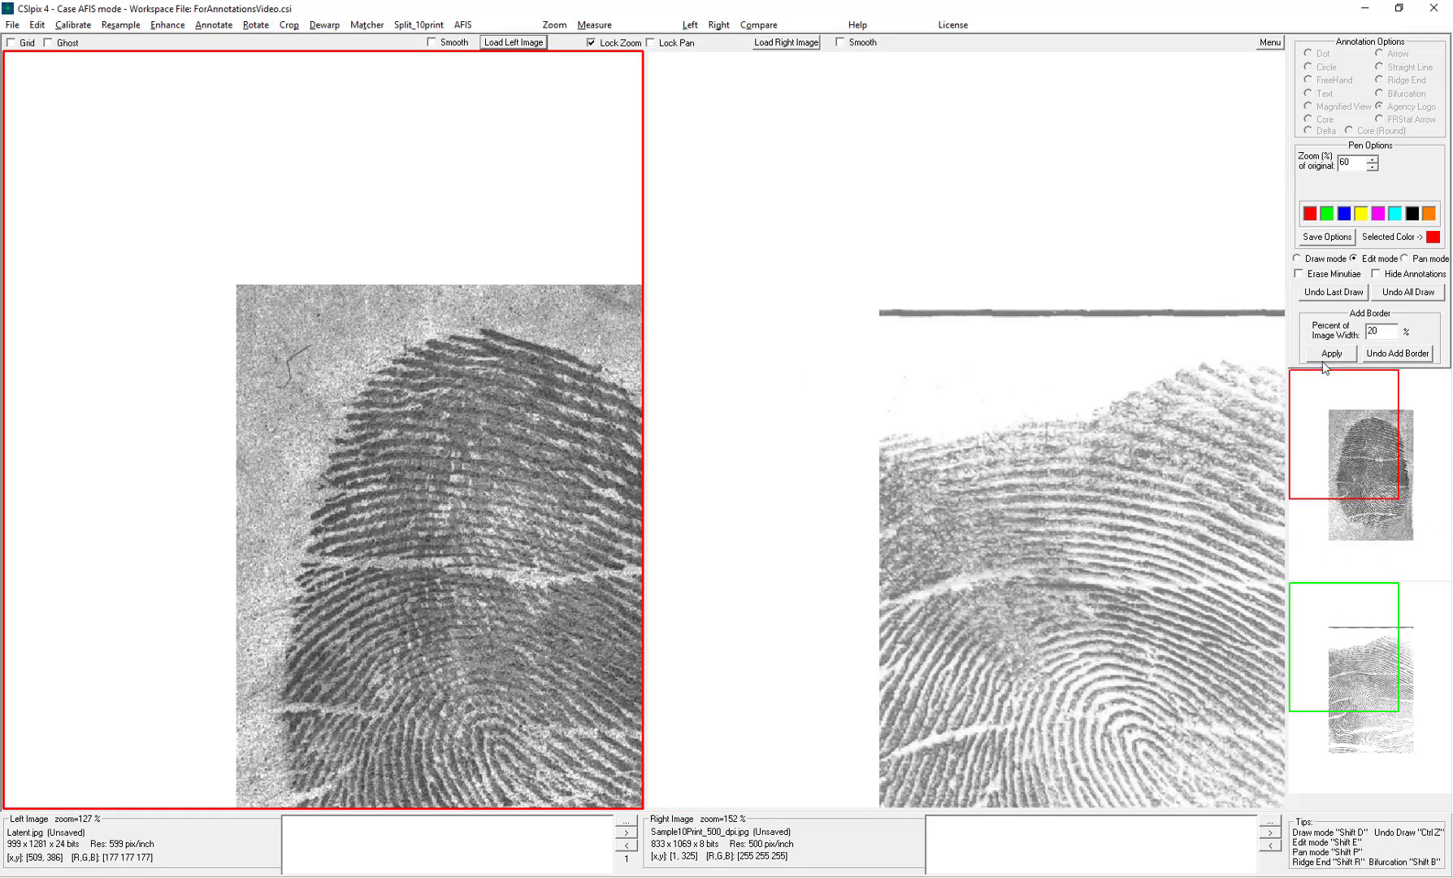
Step: Lock panning of both prints together, zoom out, and switch to Draw mode
click(812, 325)
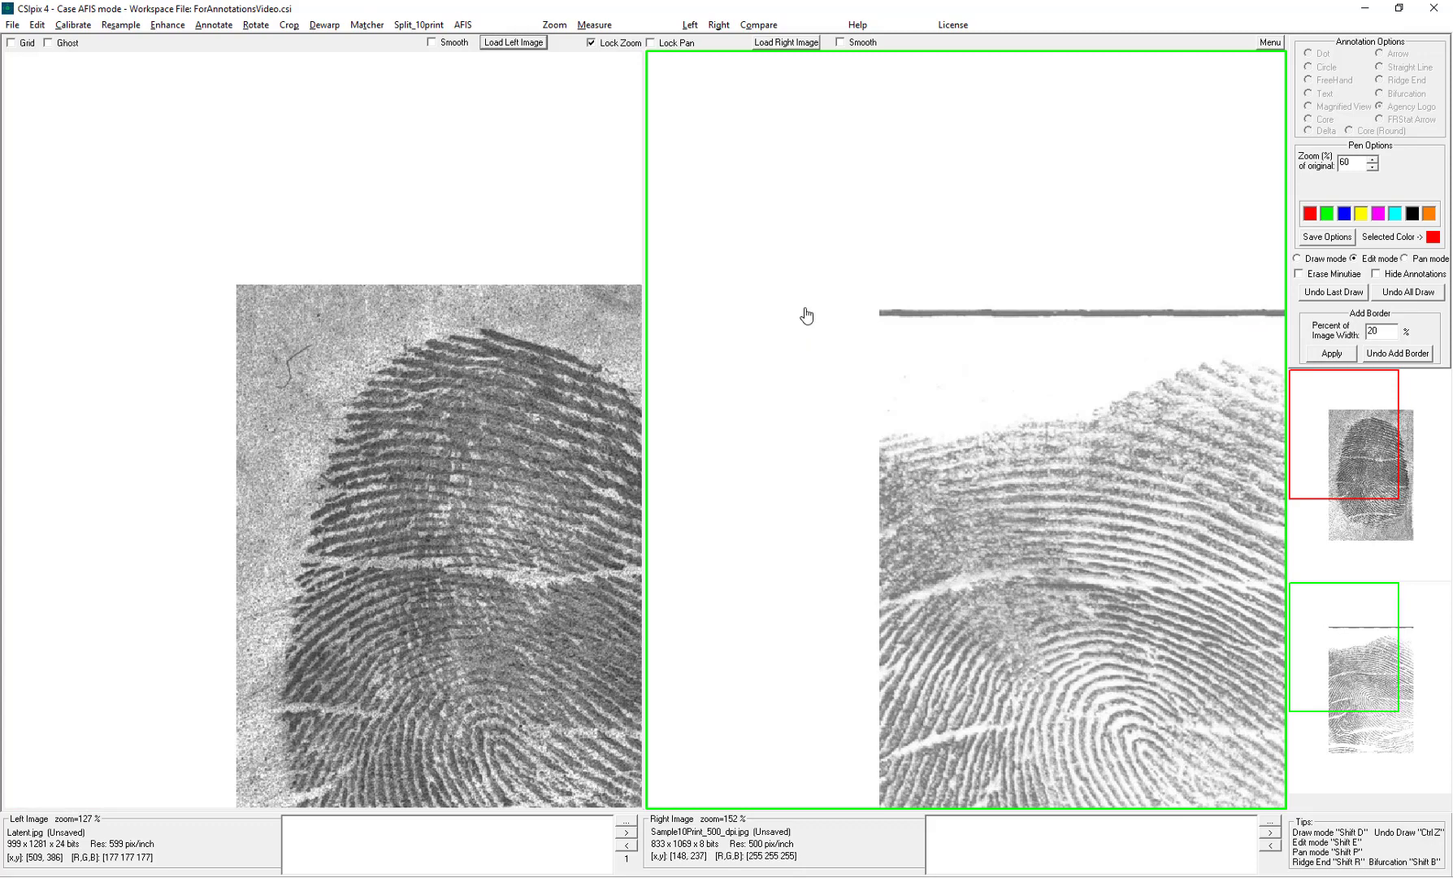
click(663, 43)
scroll(815, 390, down, 3)
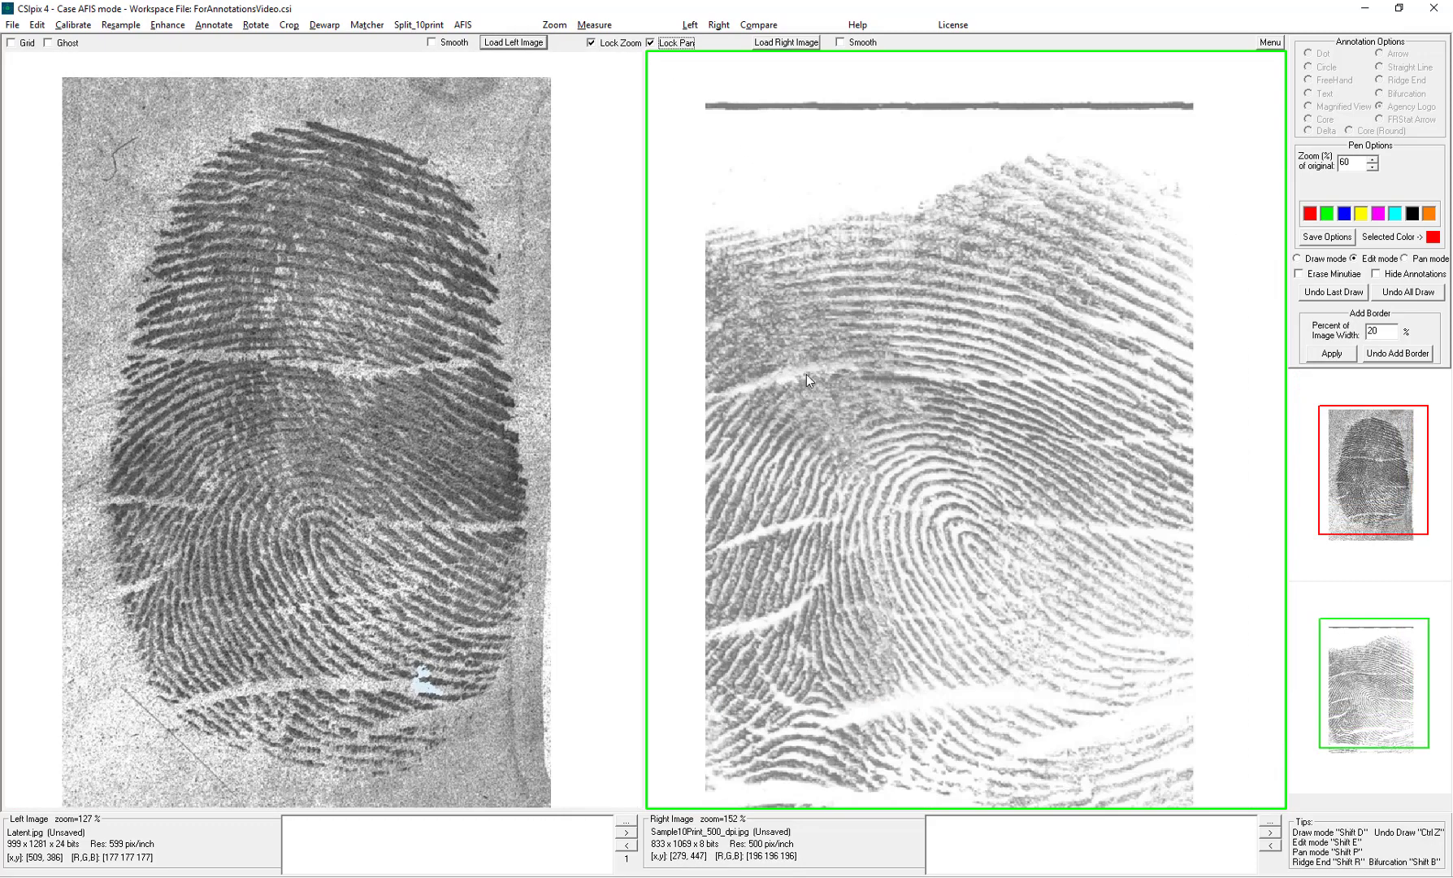
scroll(739, 428, down, 2)
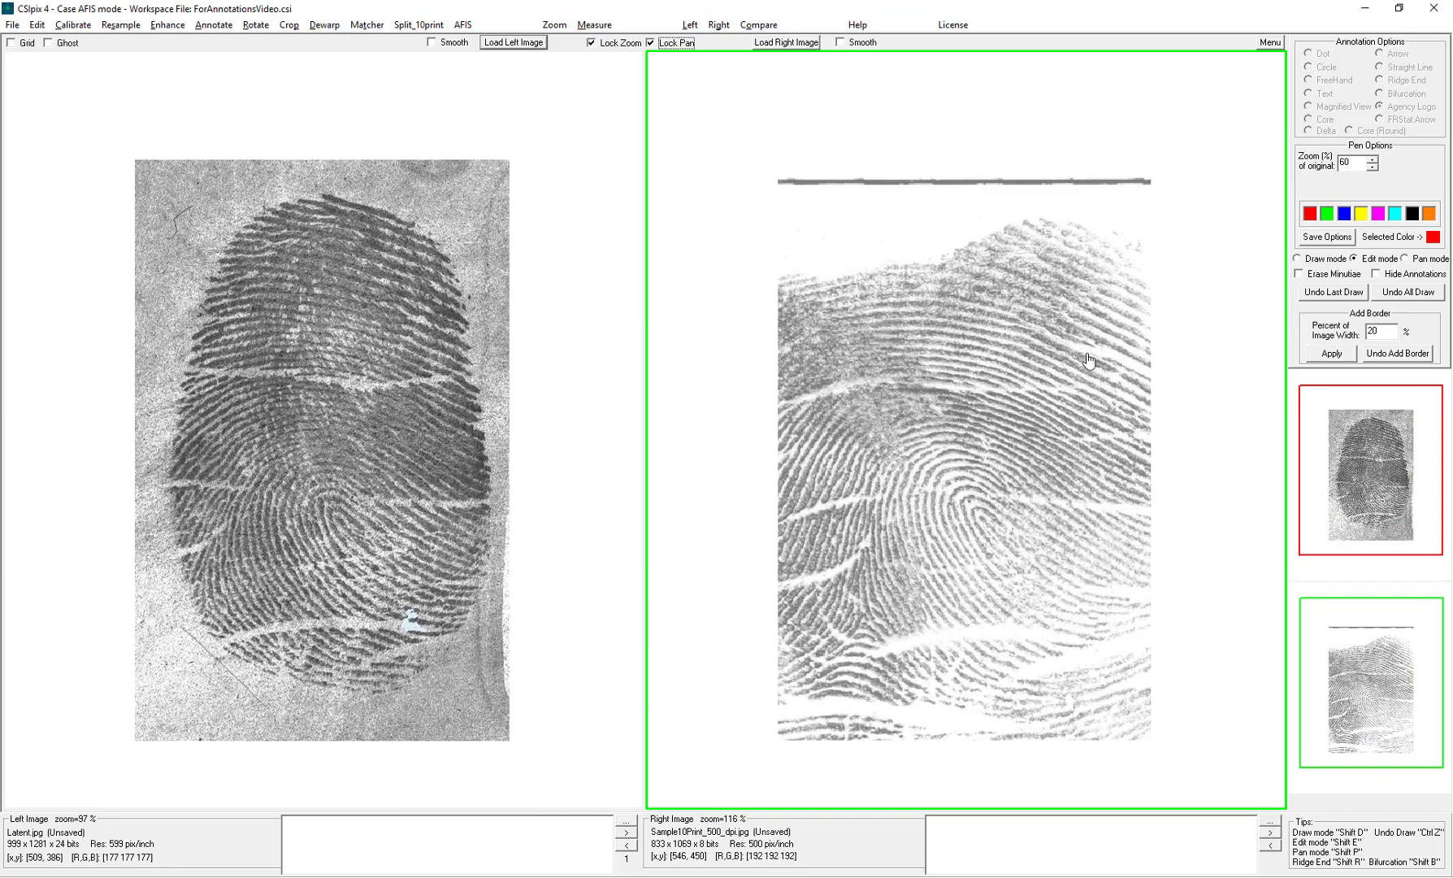
click(1298, 259)
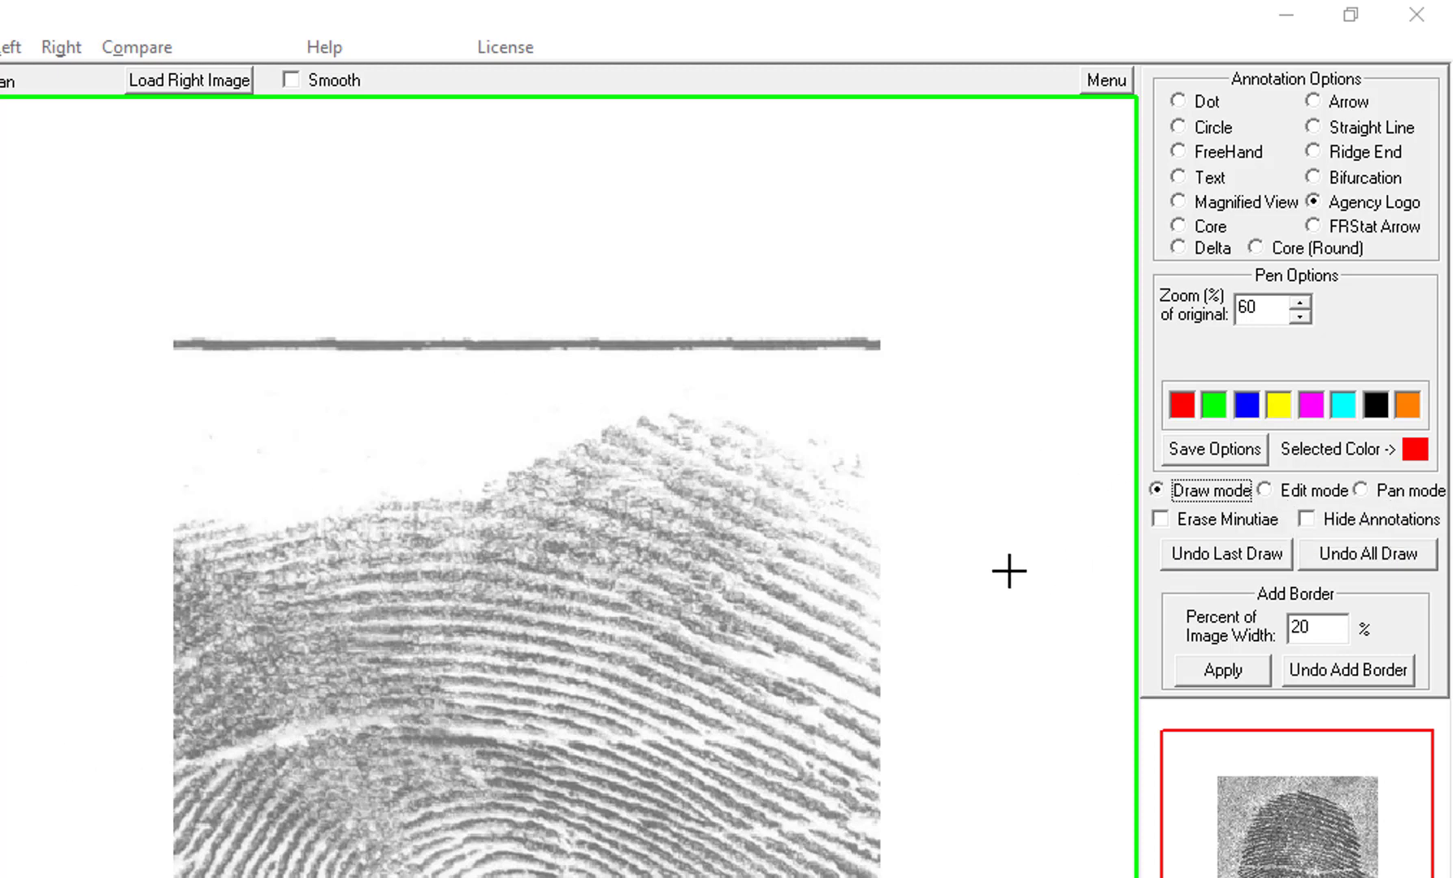
Step: Place a cyan dot, a red circle and an orange freehand squiggle above the known print
click(1179, 103)
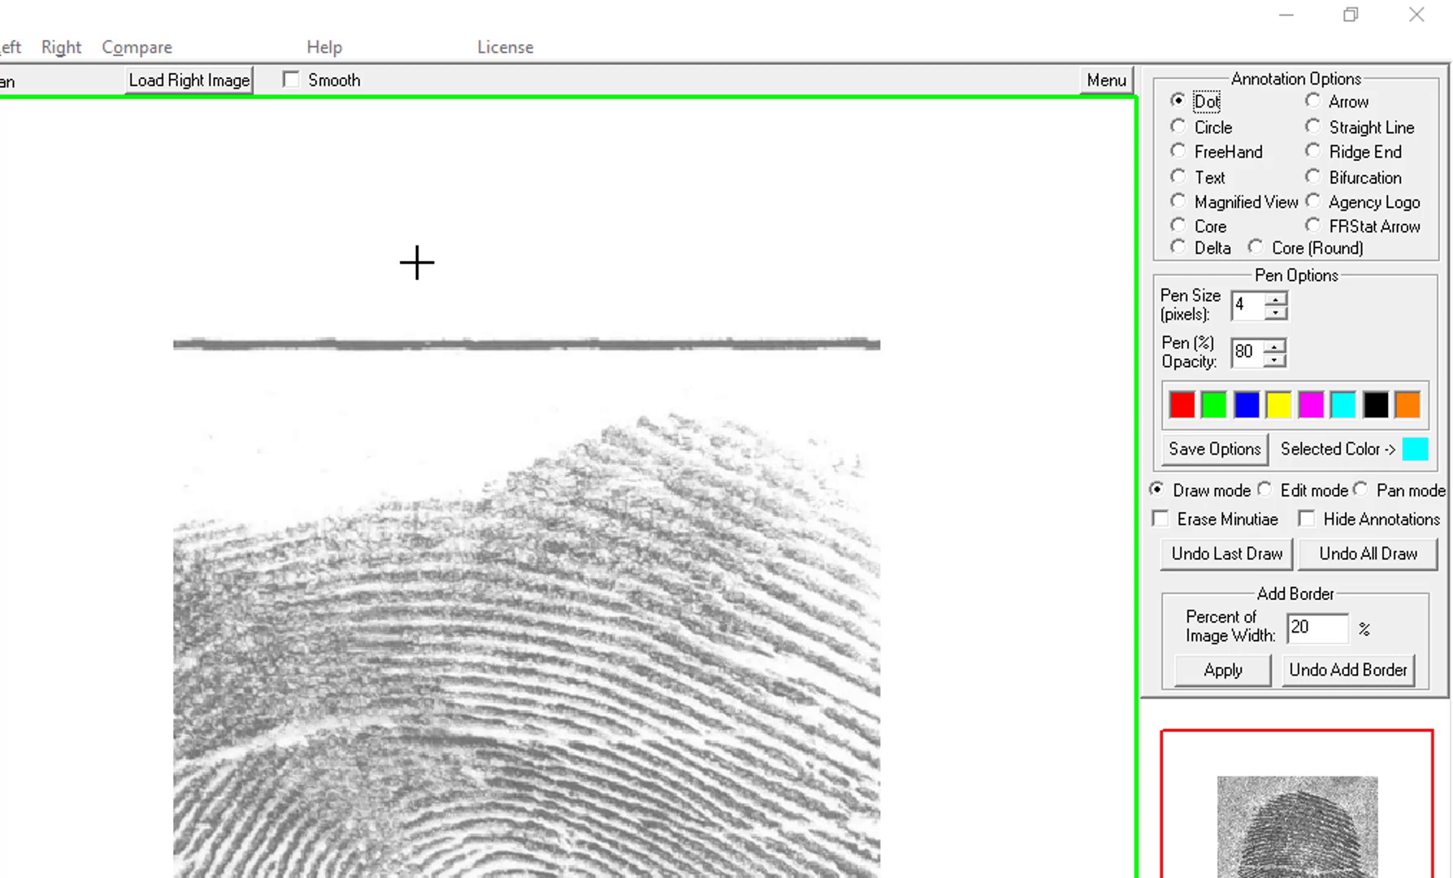
click(265, 187)
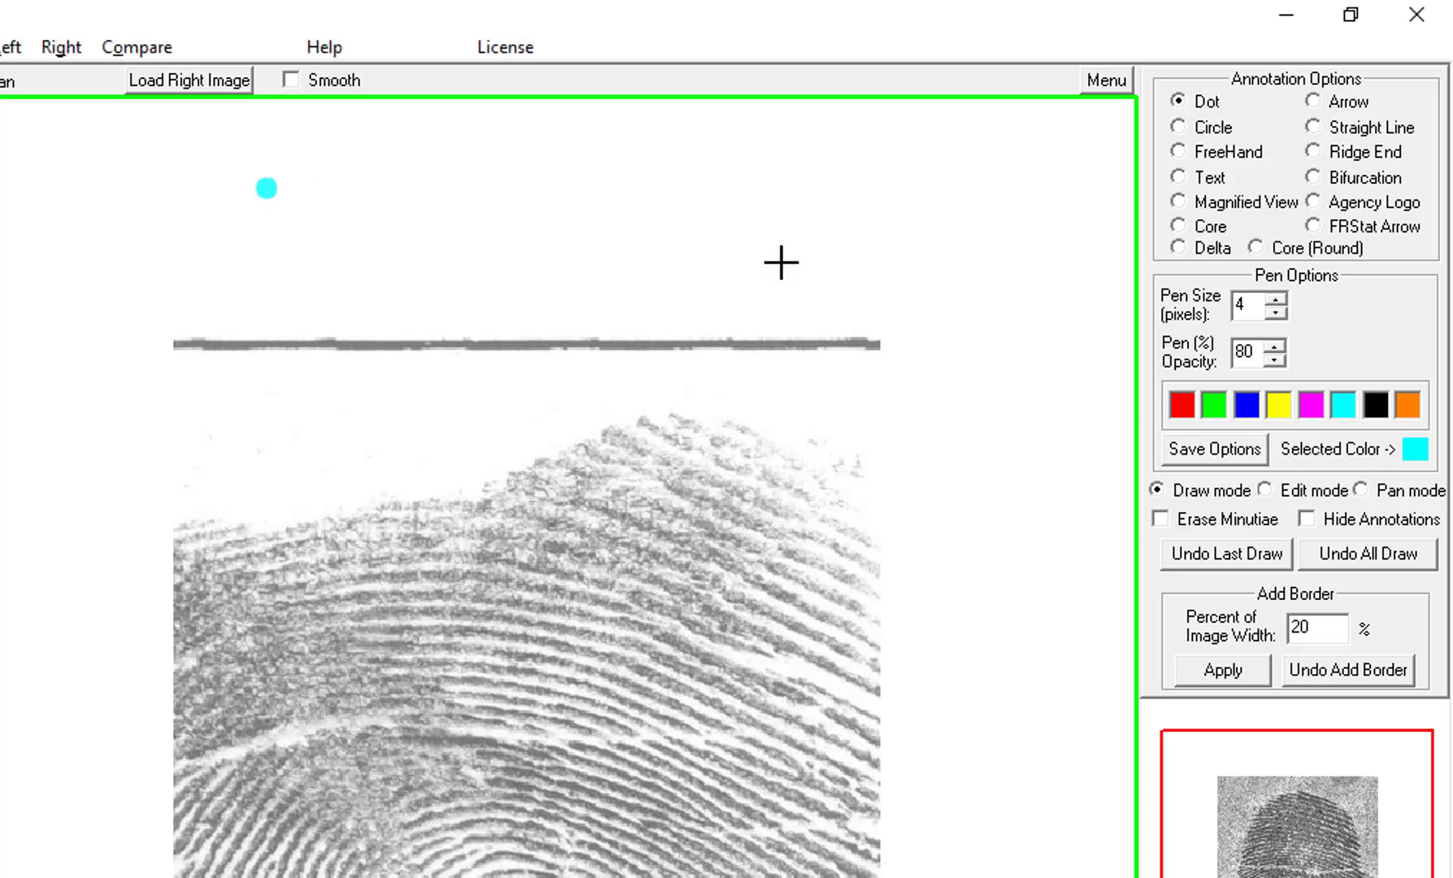
click(1183, 127)
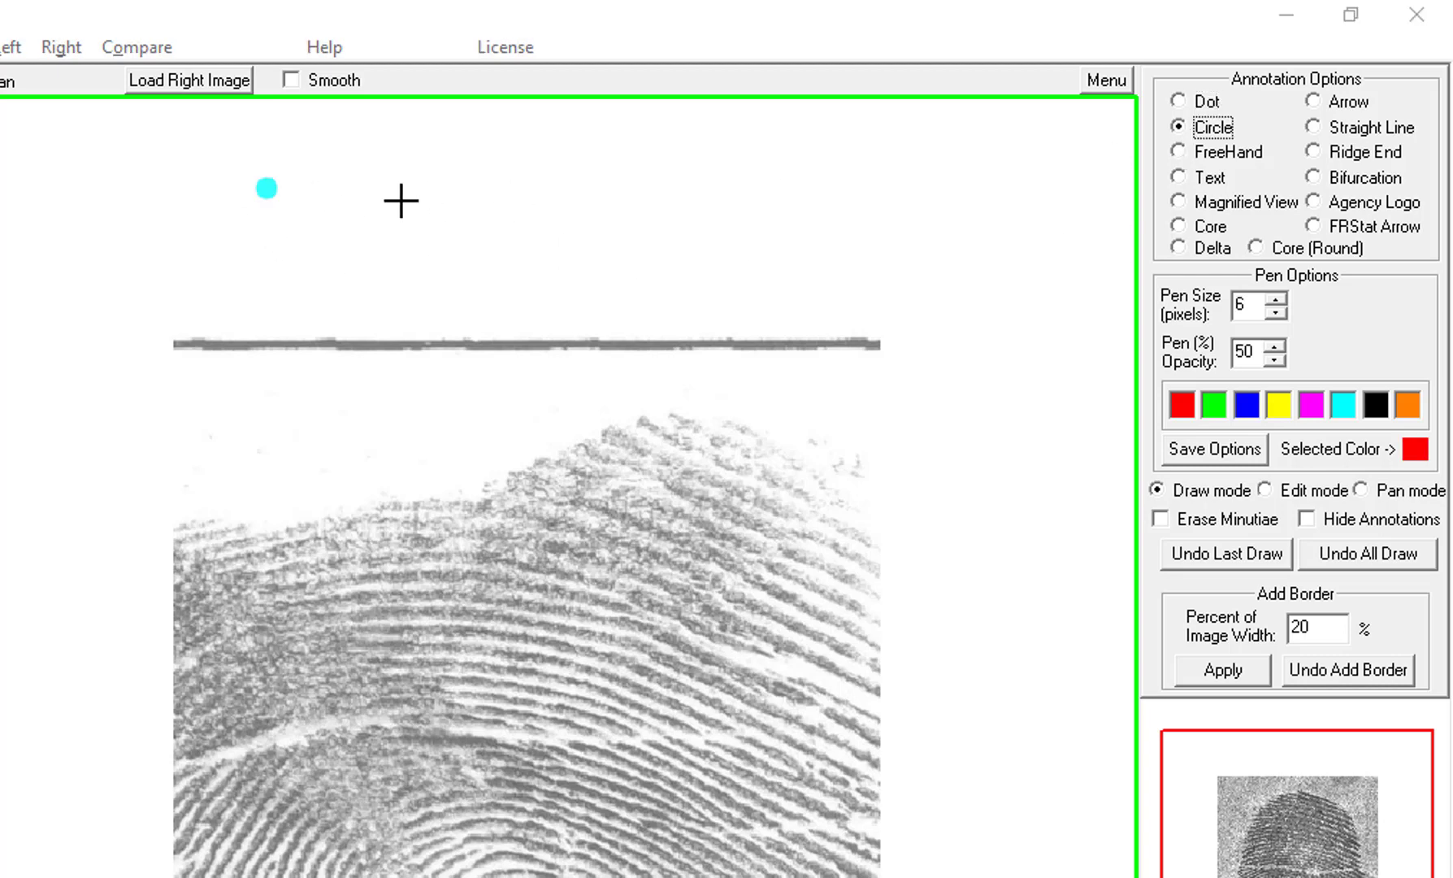
click(320, 187)
click(1178, 151)
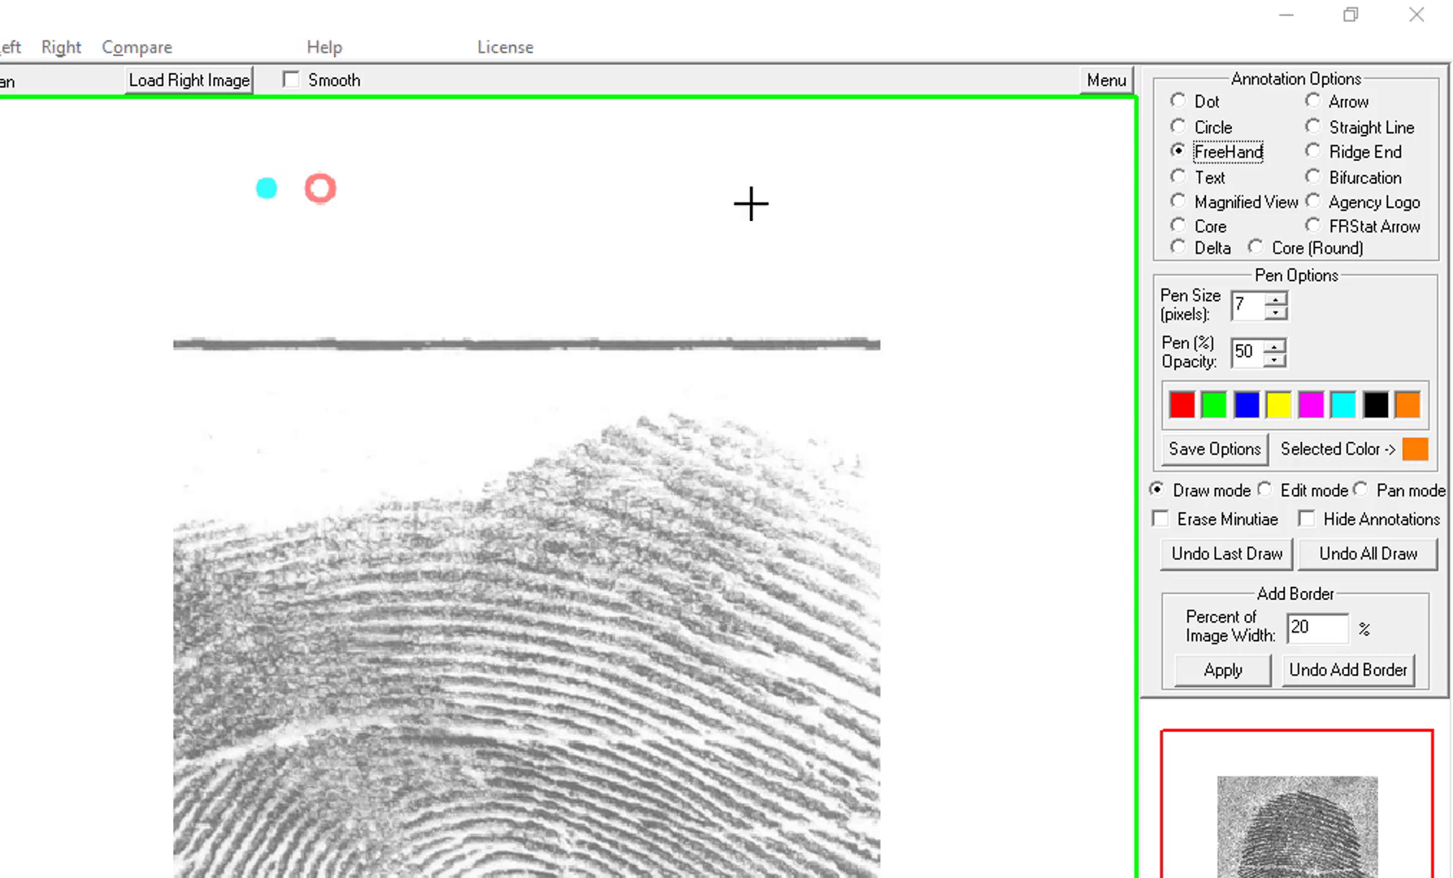
mouse_move(379, 177)
mouse_down()
mouse_move(366, 201)
mouse_move(396, 208)
mouse_move(390, 196)
mouse_move(357, 221)
mouse_up()
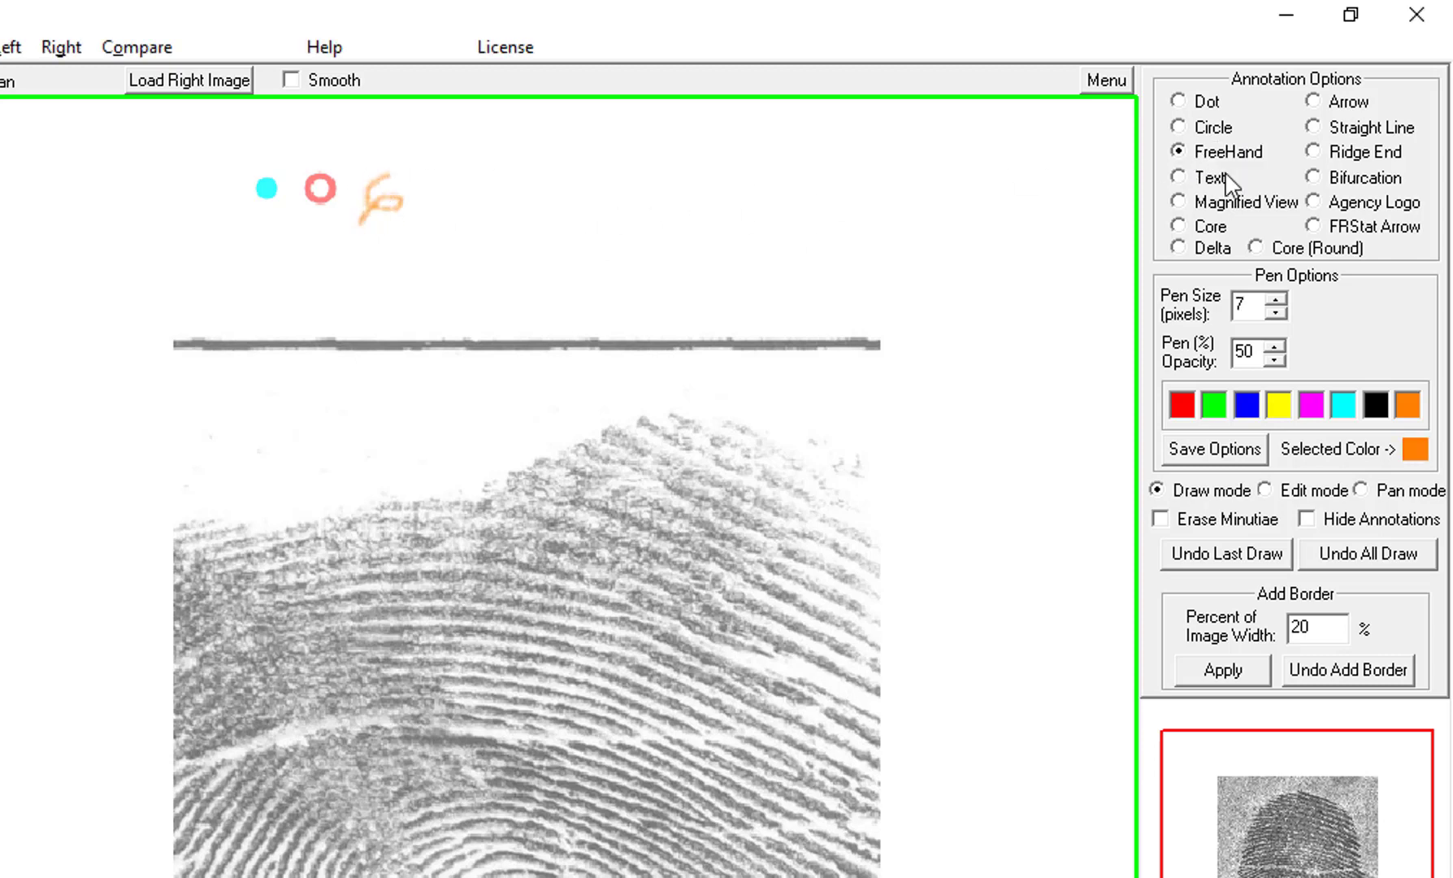
Step: Add a cyan text label reading 'Text' beside the squiggle
click(1184, 178)
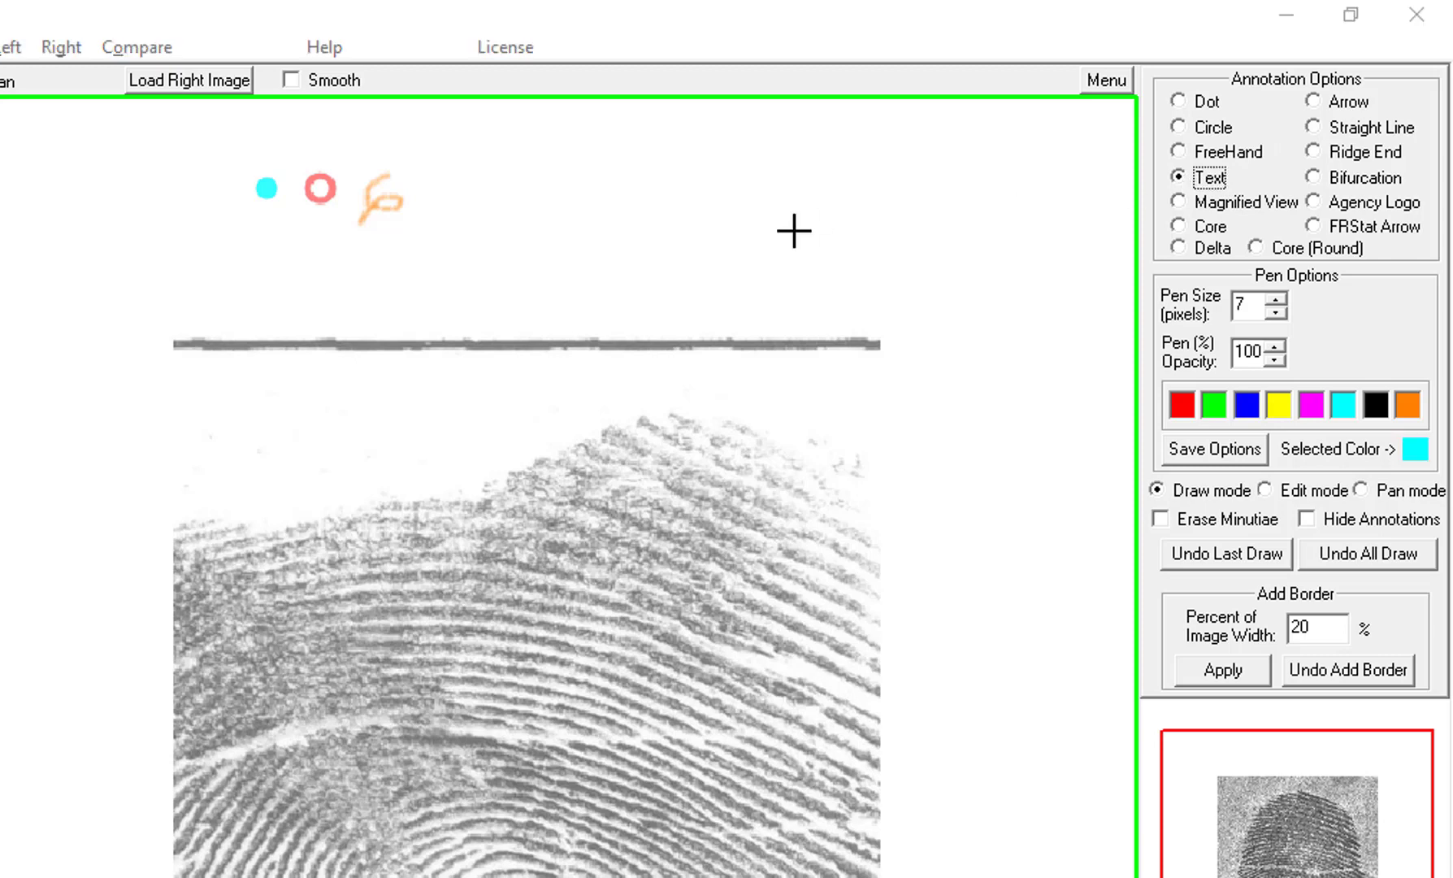
click(434, 153)
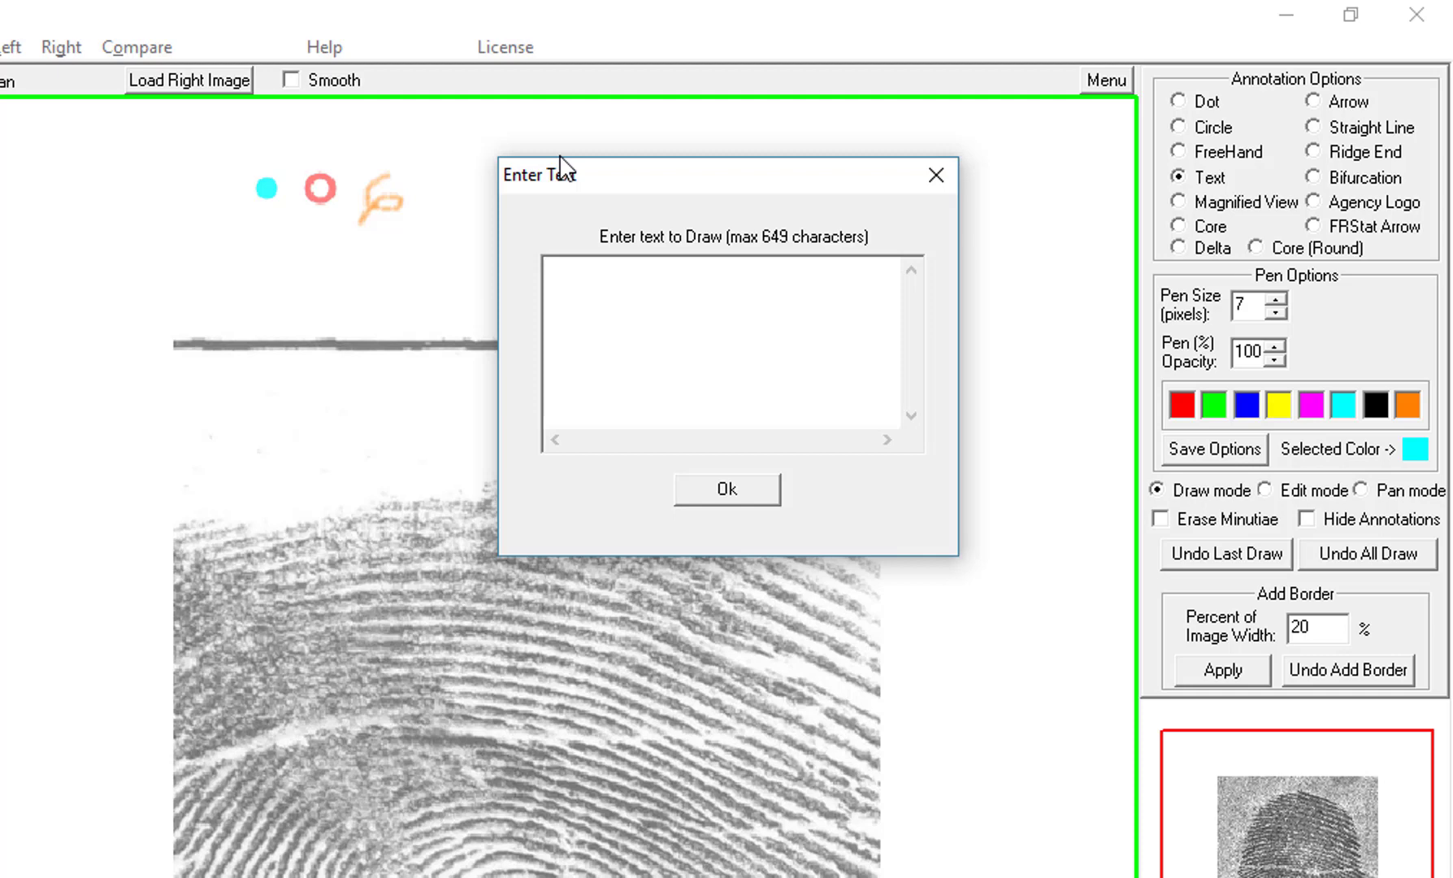
text(Text)
click(727, 492)
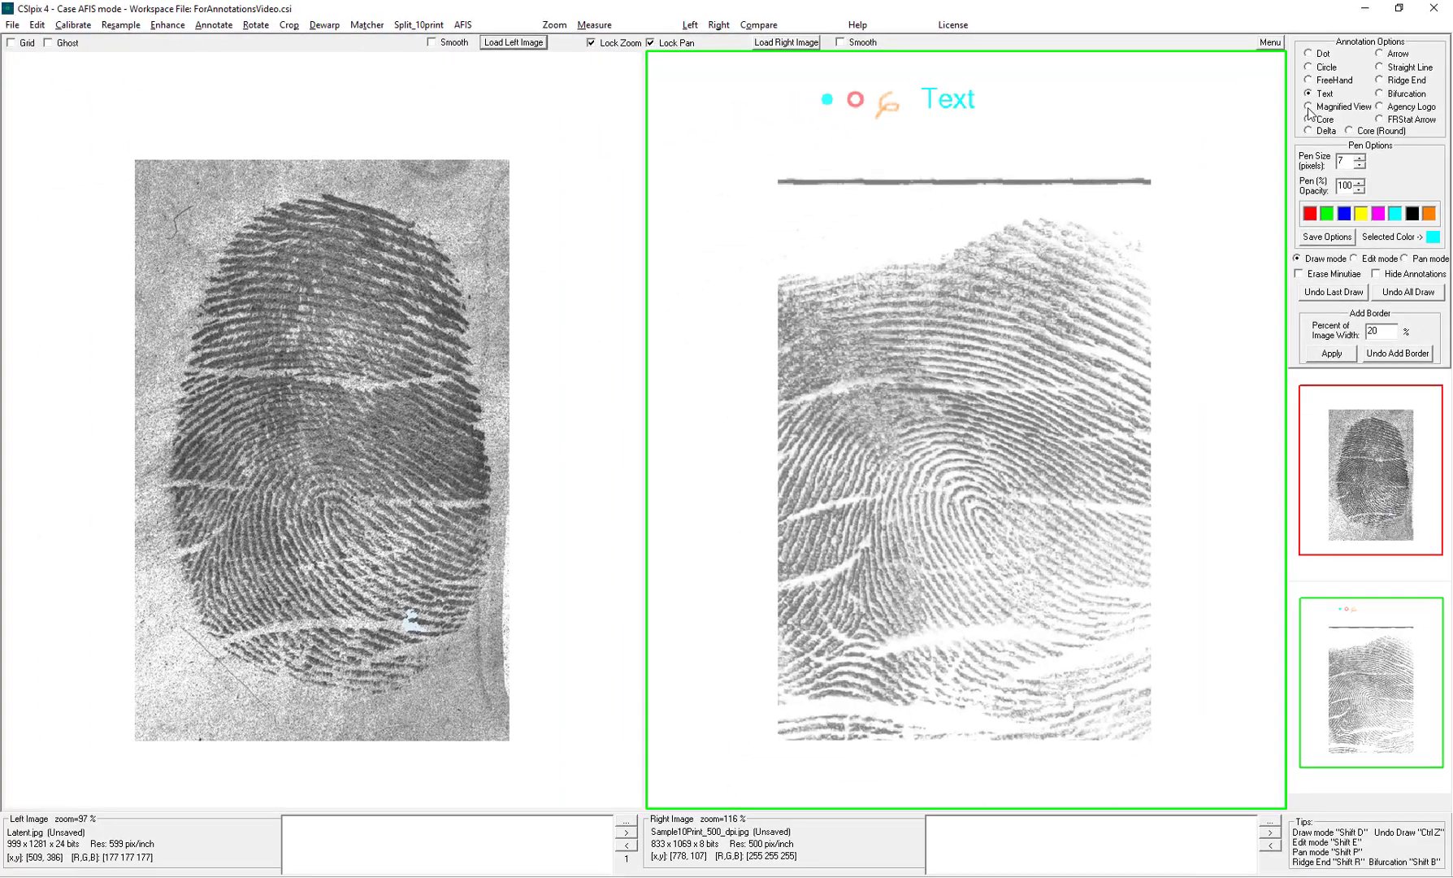
Step: Link a magnified-view circle to the known print's core
click(1306, 110)
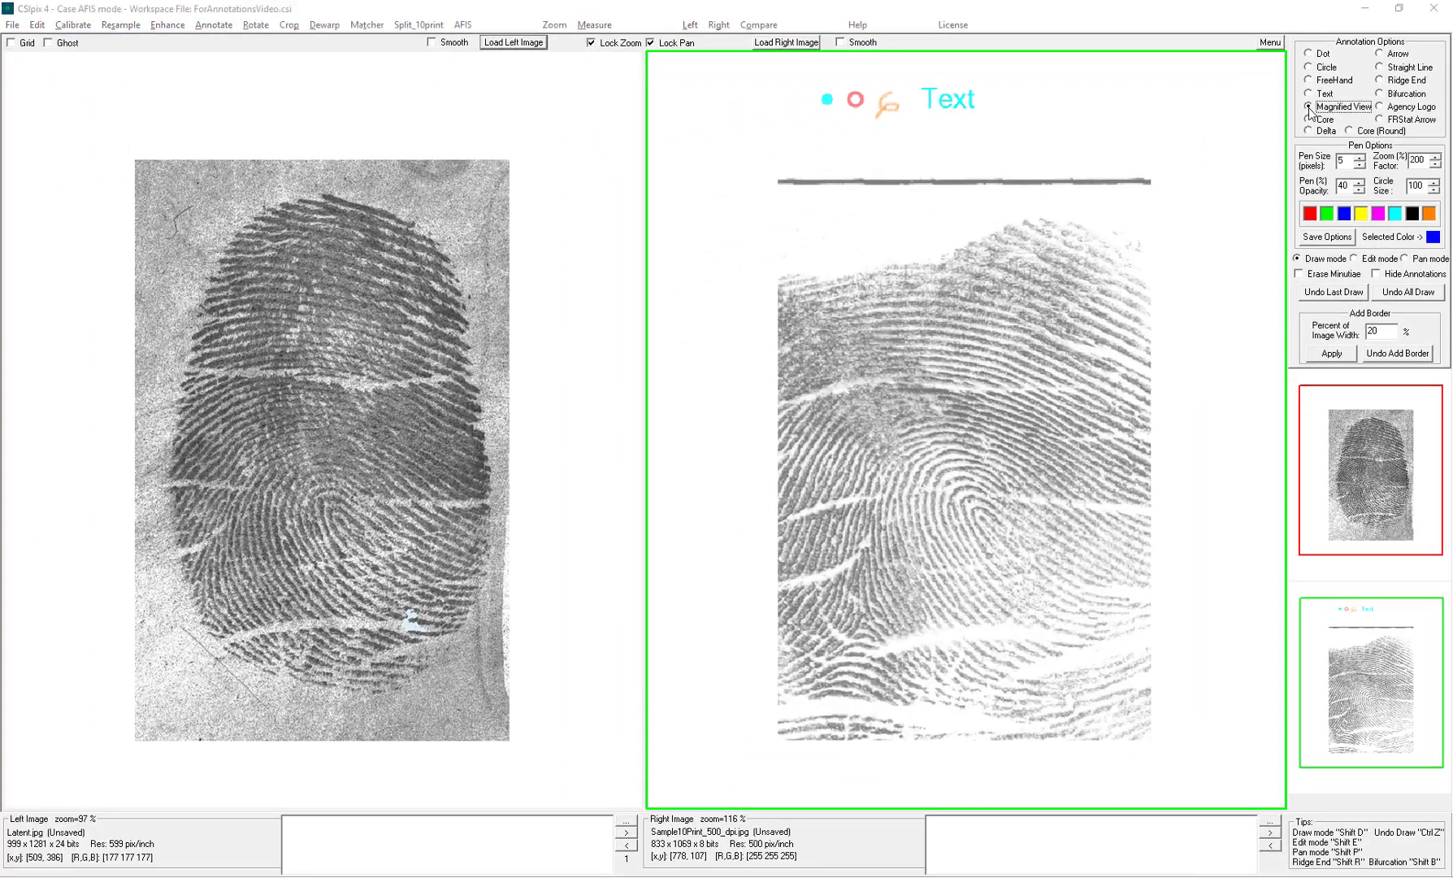
click(981, 516)
drag(981, 517, 1218, 324)
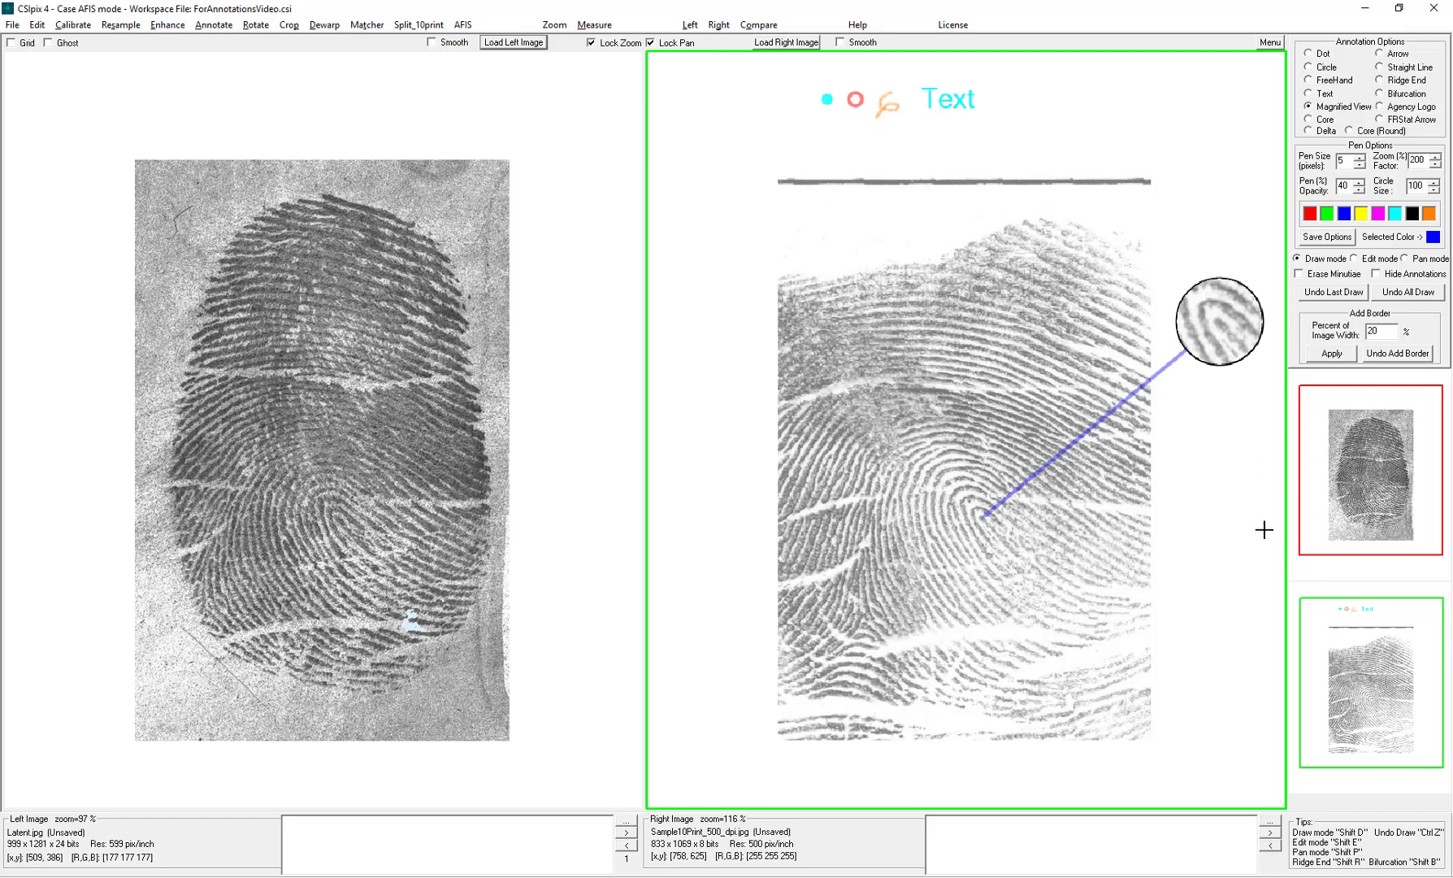
Step: Place a green core arrow and an orange delta triangle beside it
click(1308, 121)
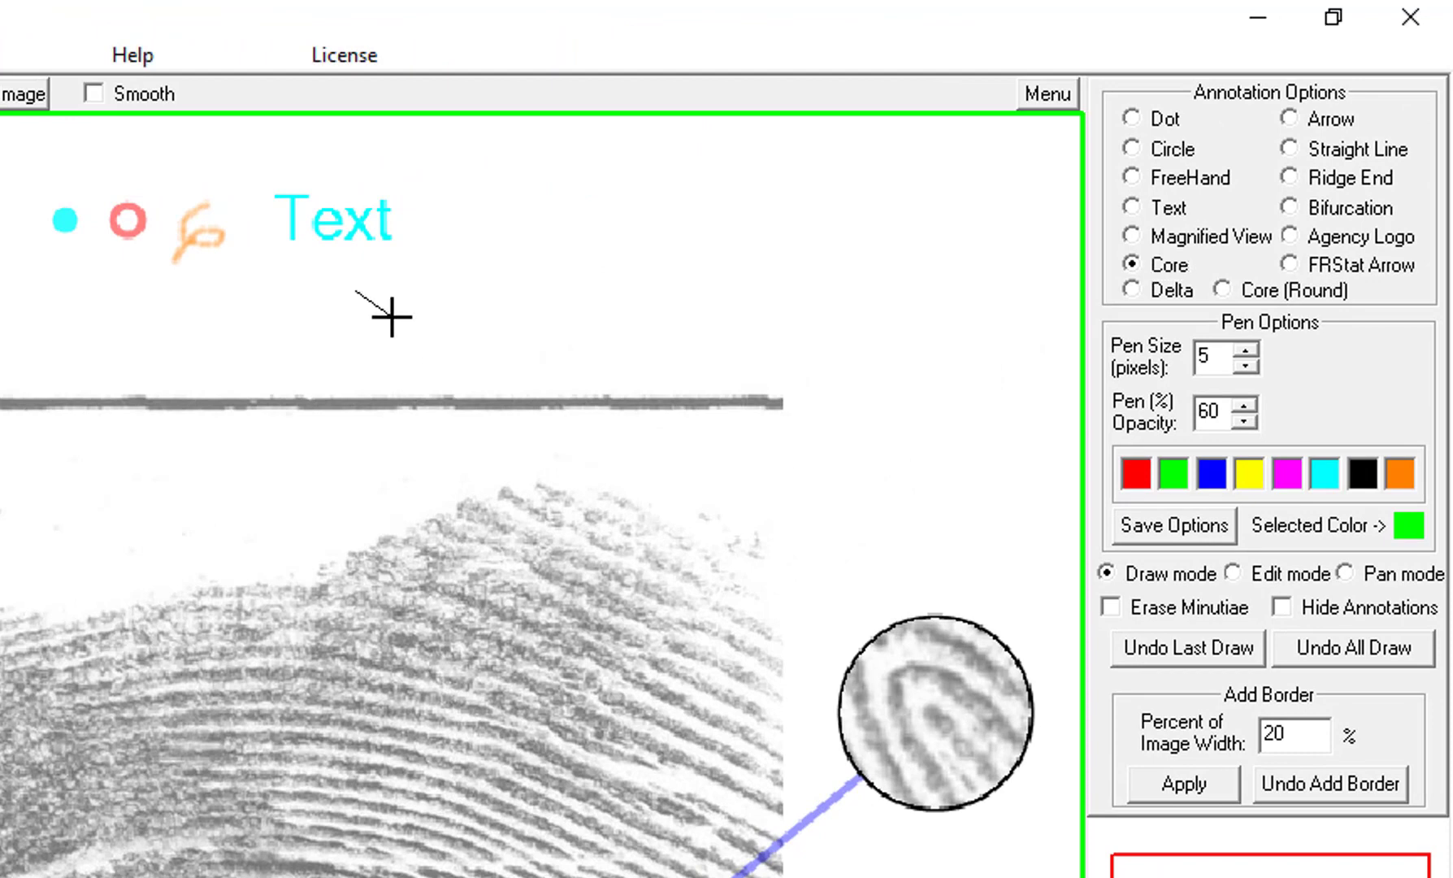
drag(392, 317, 416, 339)
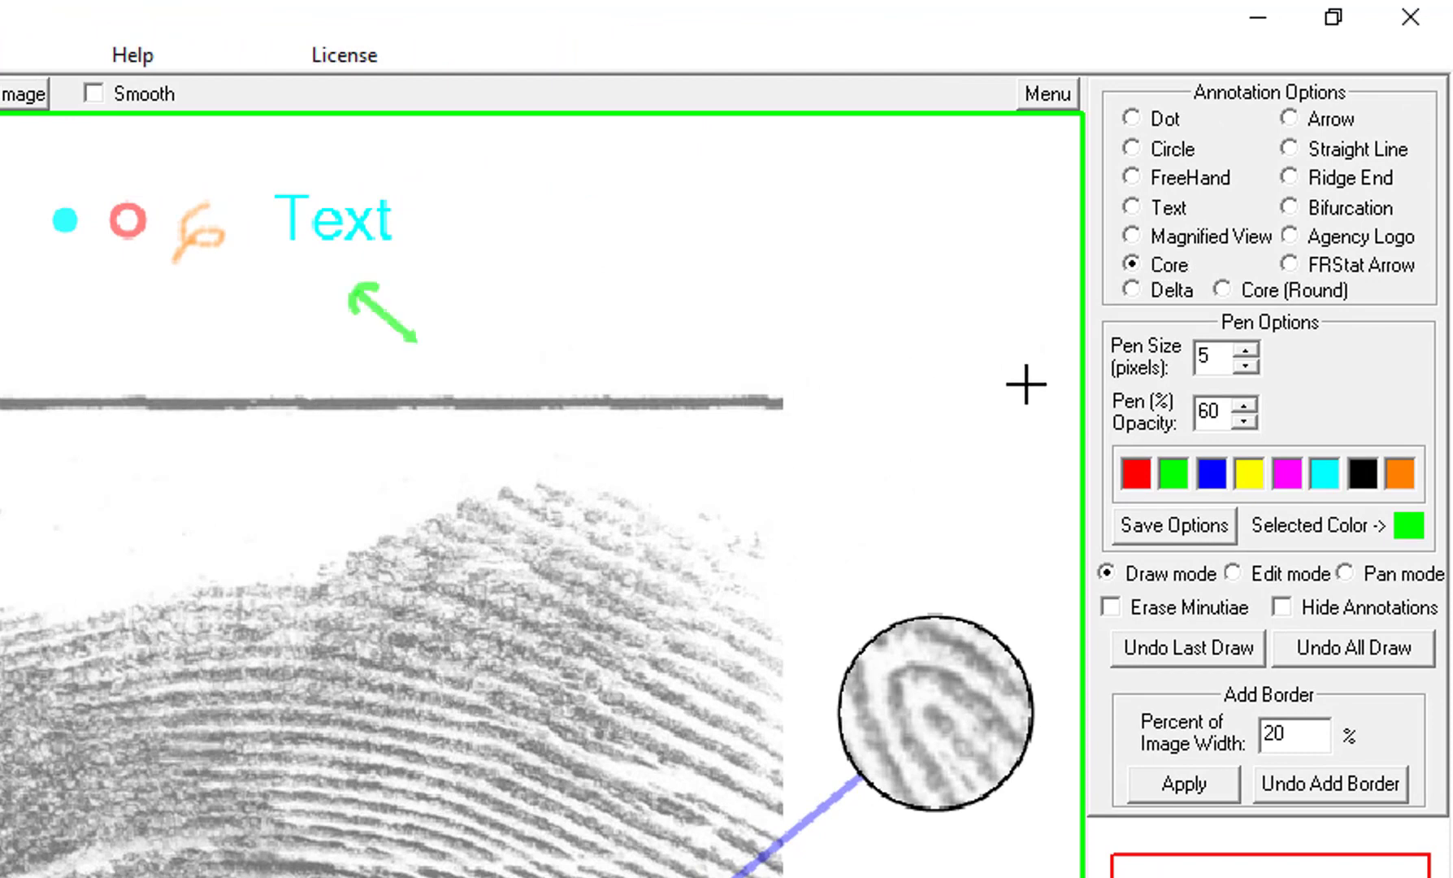
click(1131, 289)
click(469, 300)
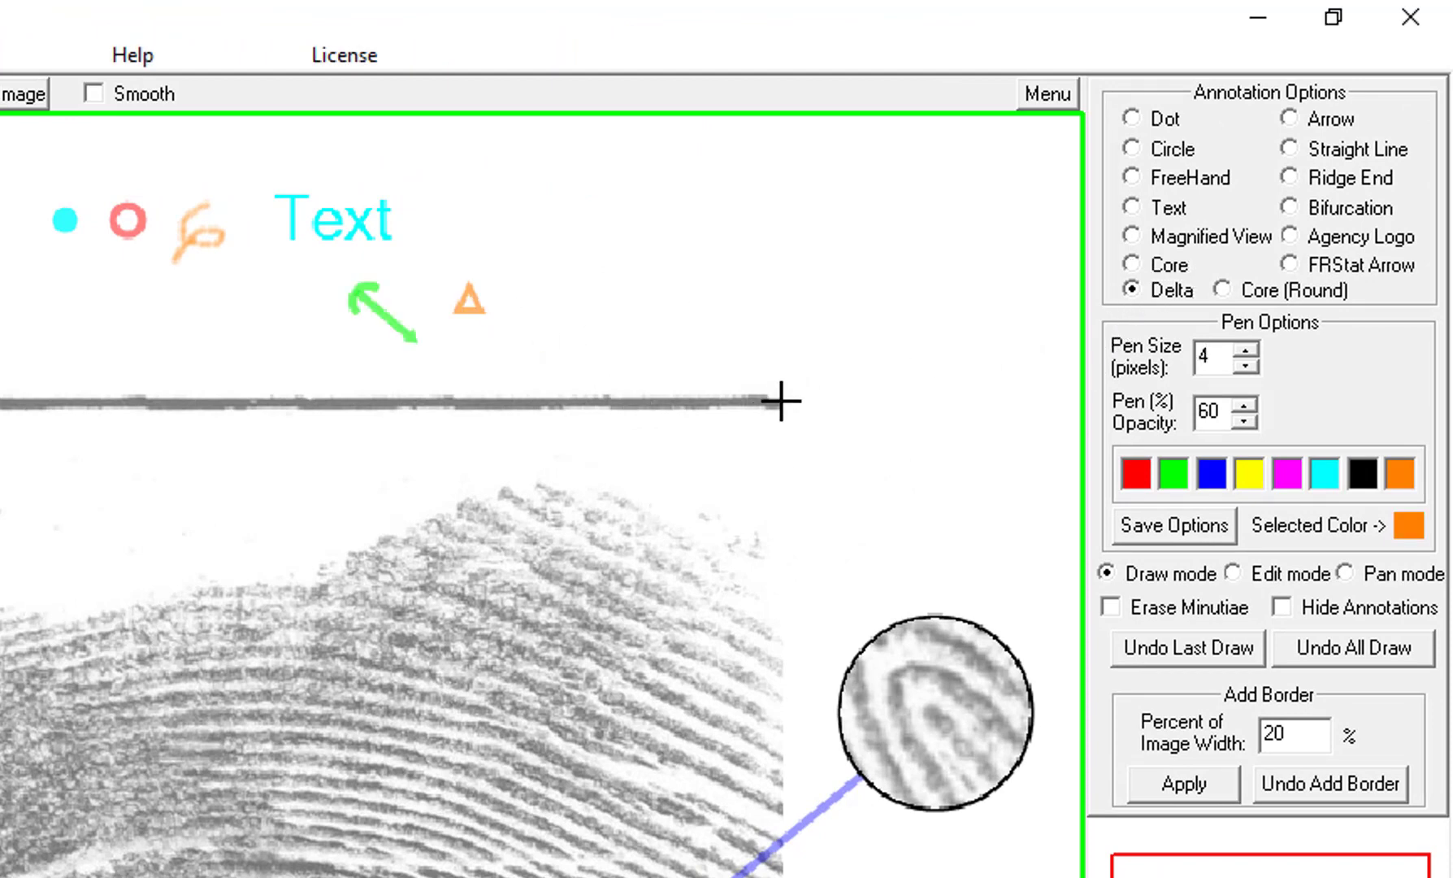
click(1292, 119)
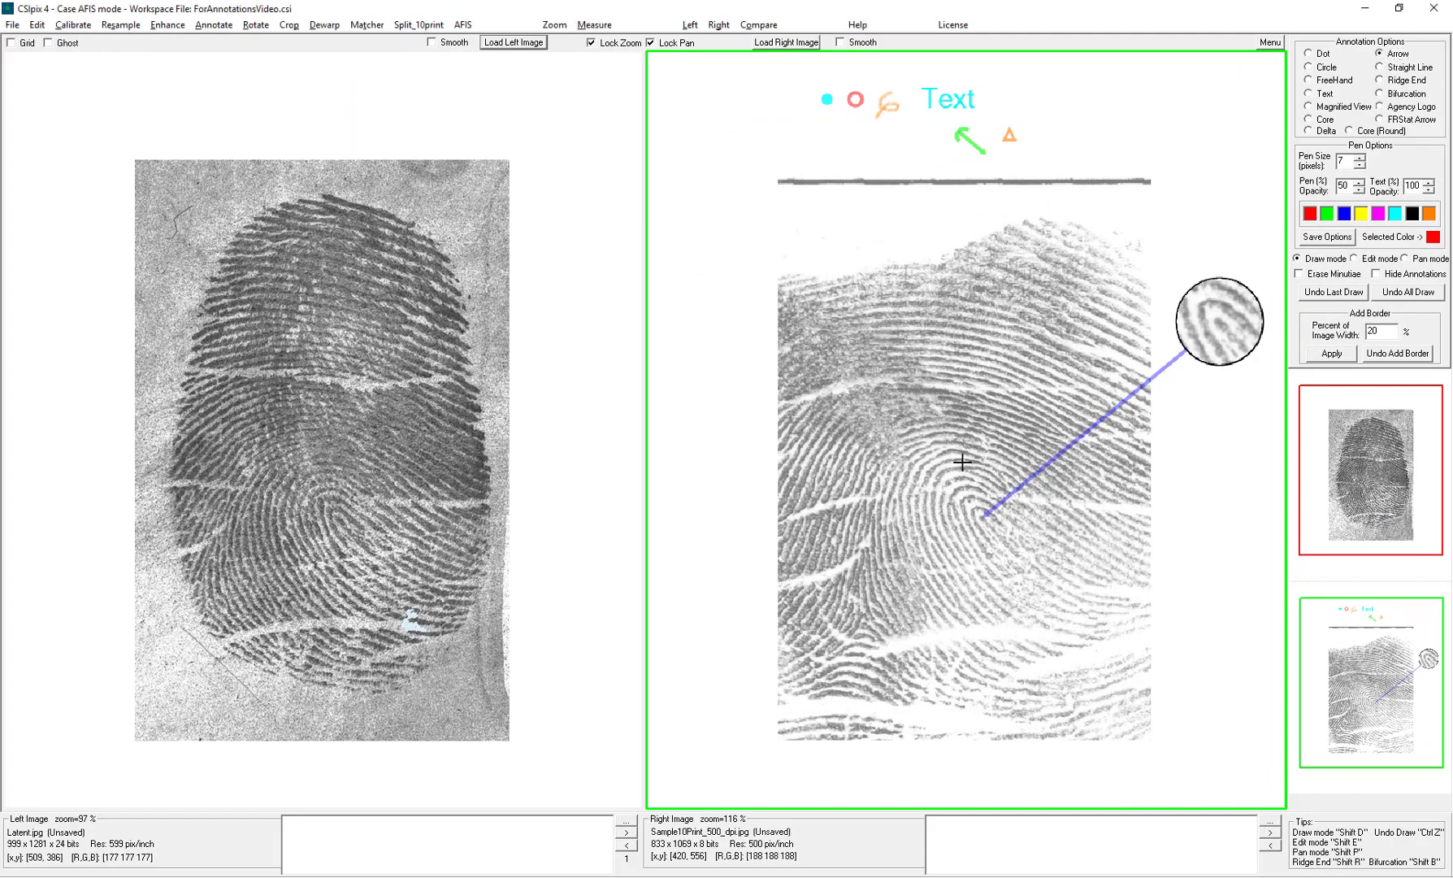
Step: Draw a red line pointing near the core, labelled 1
drag(796, 360, 723, 311)
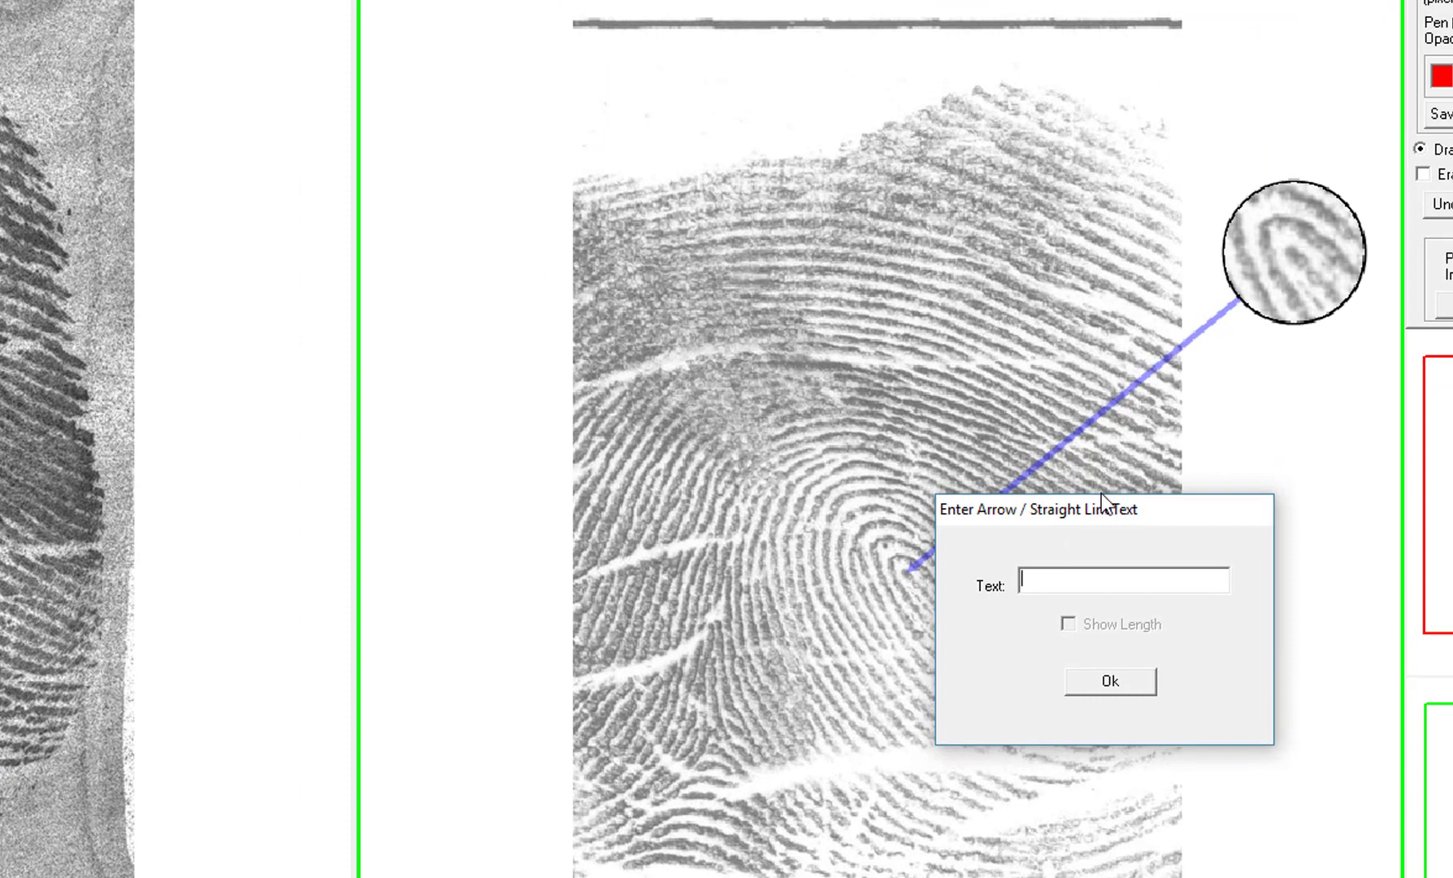
click(1065, 577)
text(1)
click(1118, 682)
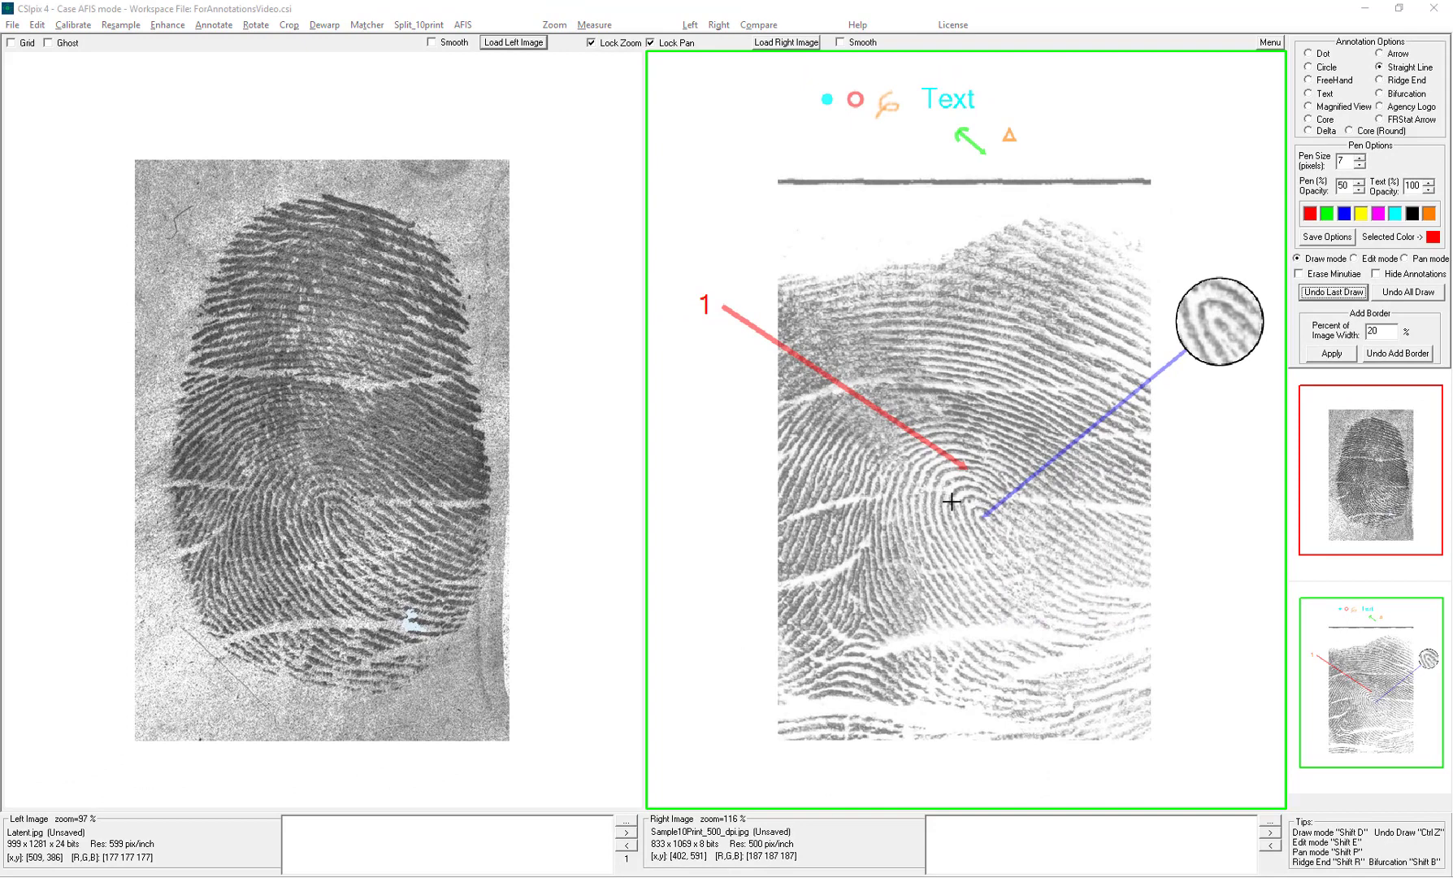
Step: Draw a second red line toward a nearby ridge, labelled 2, with Show Length off
drag(950, 503, 723, 391)
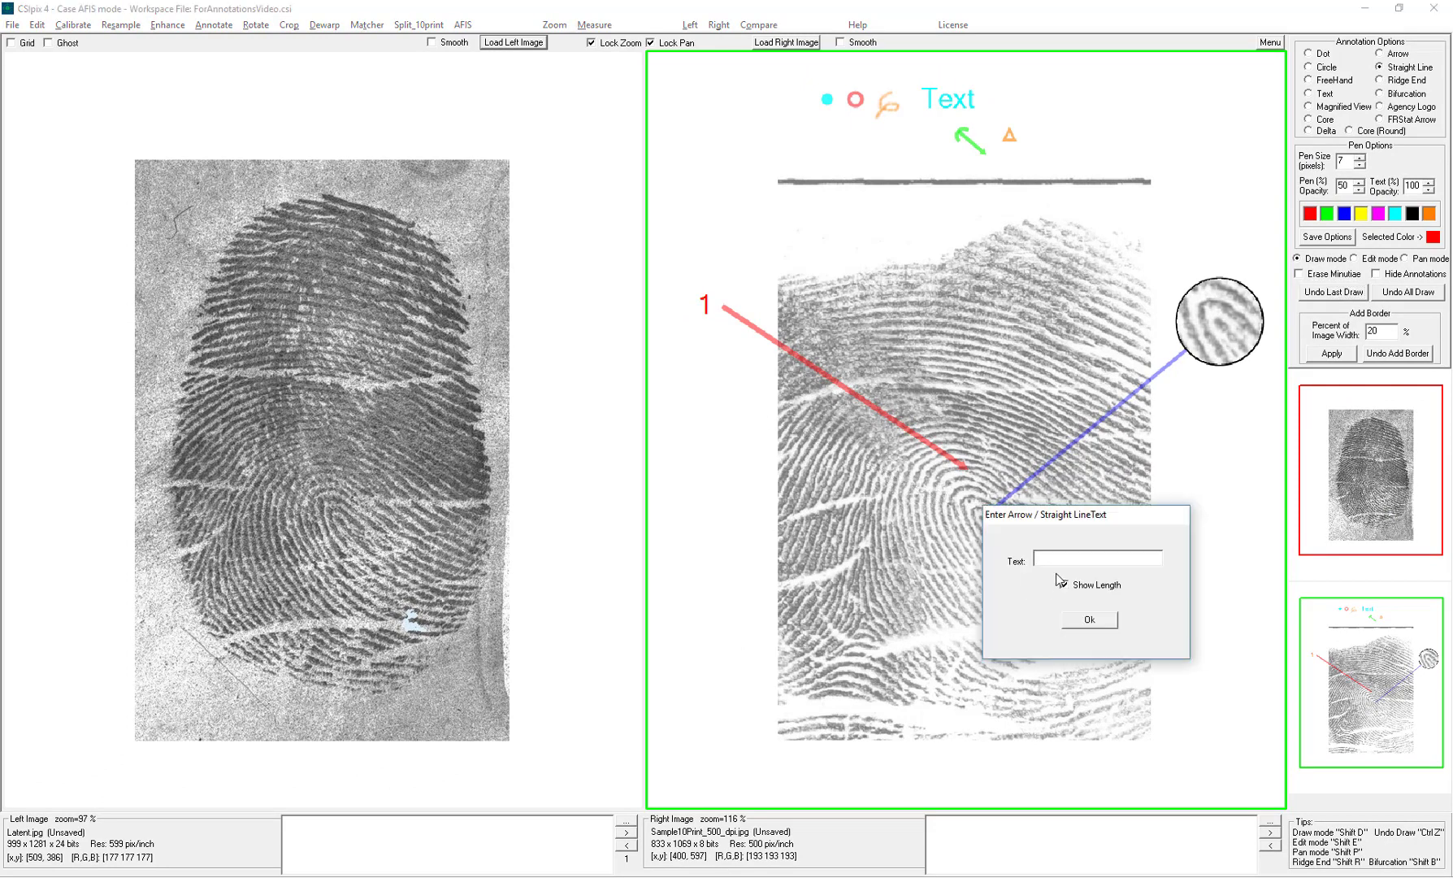
click(1064, 586)
key(shift+Tab)
text(2)
click(1092, 620)
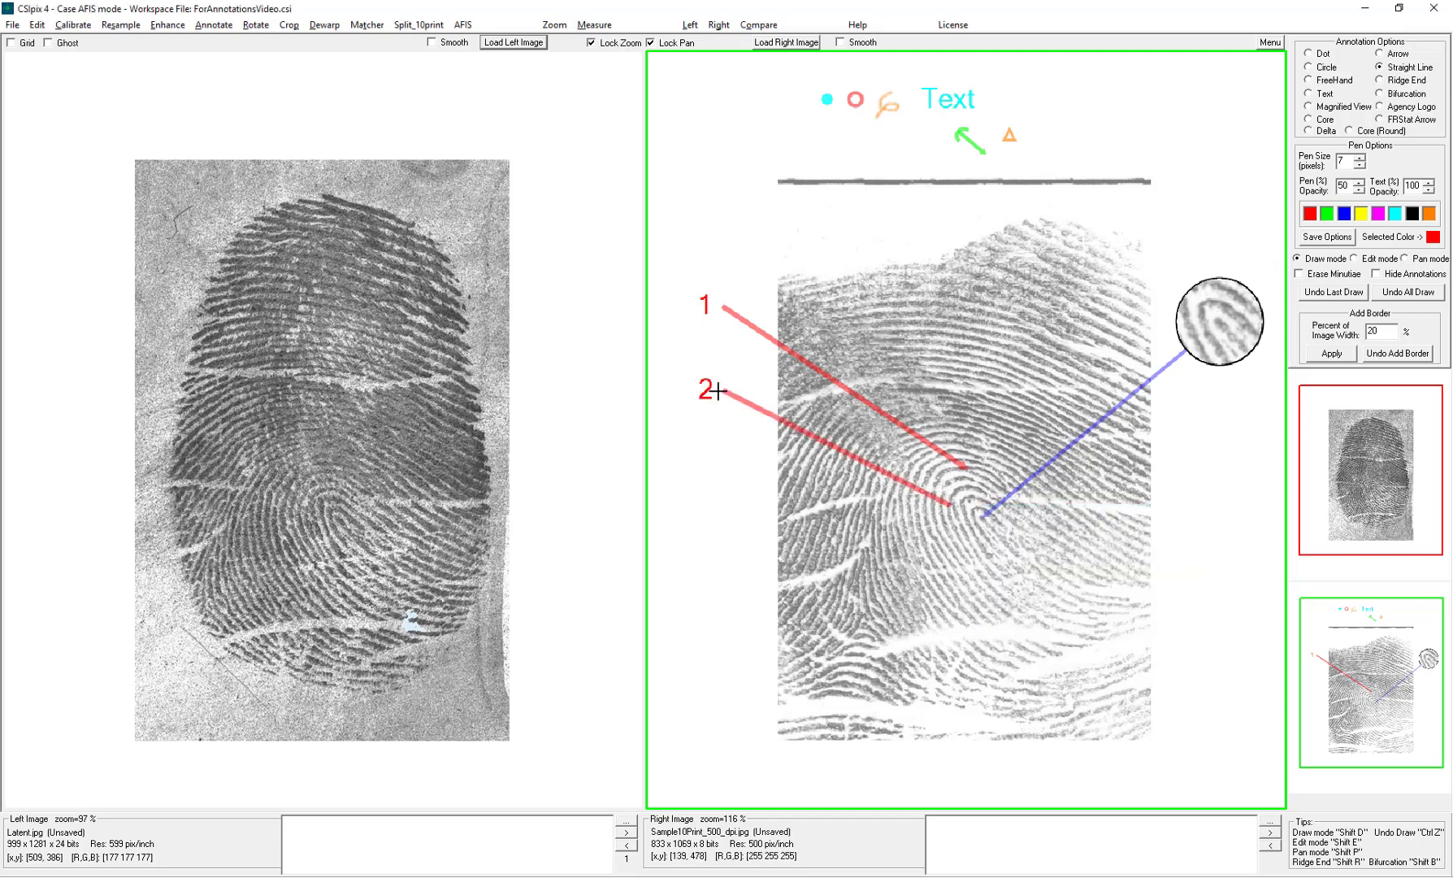
Step: Place a ridge-ending marker and a green bifurcation marker above the right print
click(1379, 80)
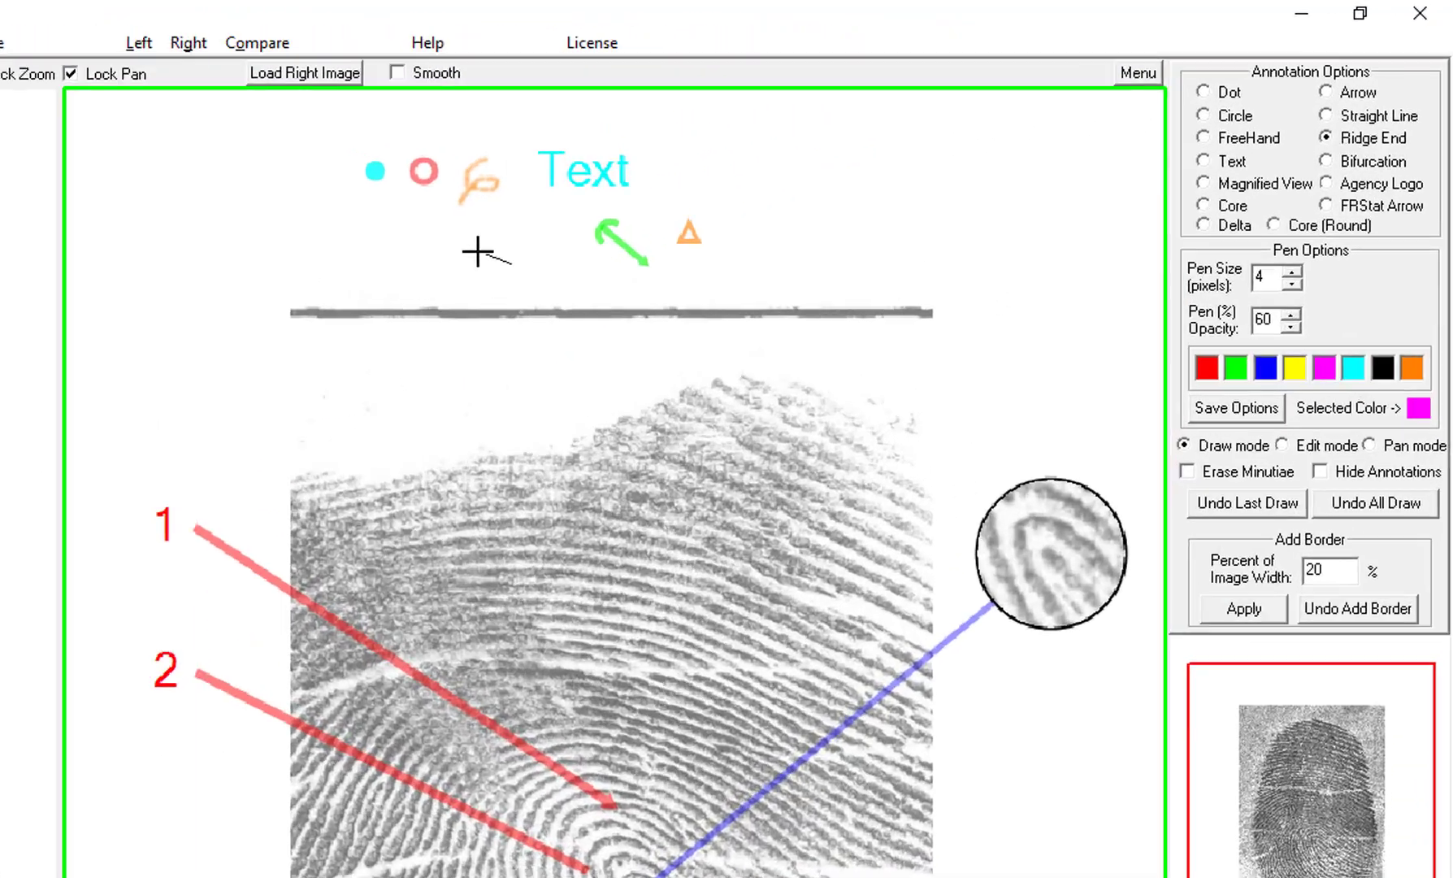
drag(478, 251, 477, 251)
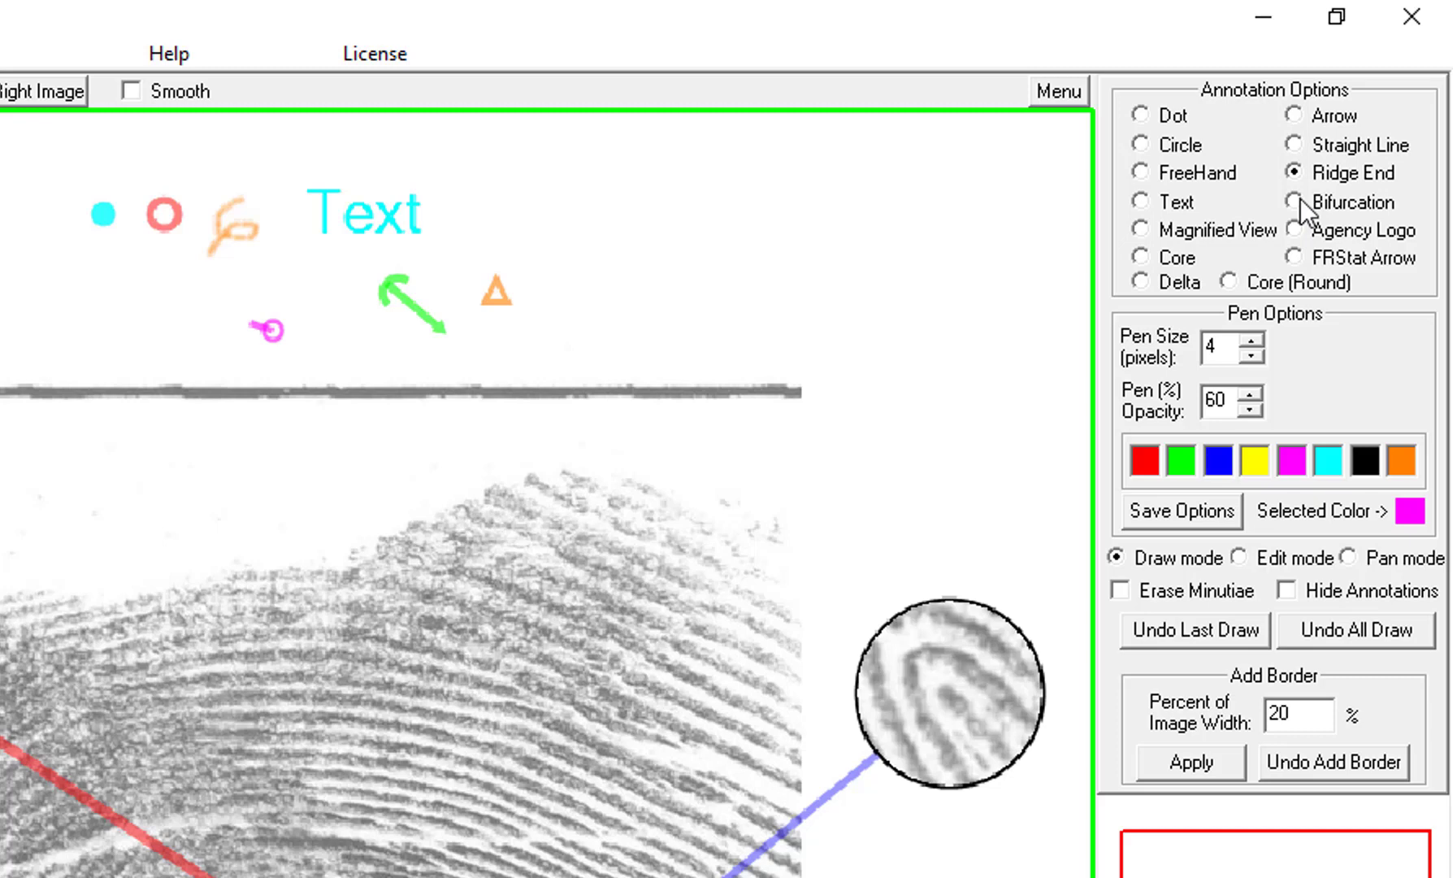
click(1298, 200)
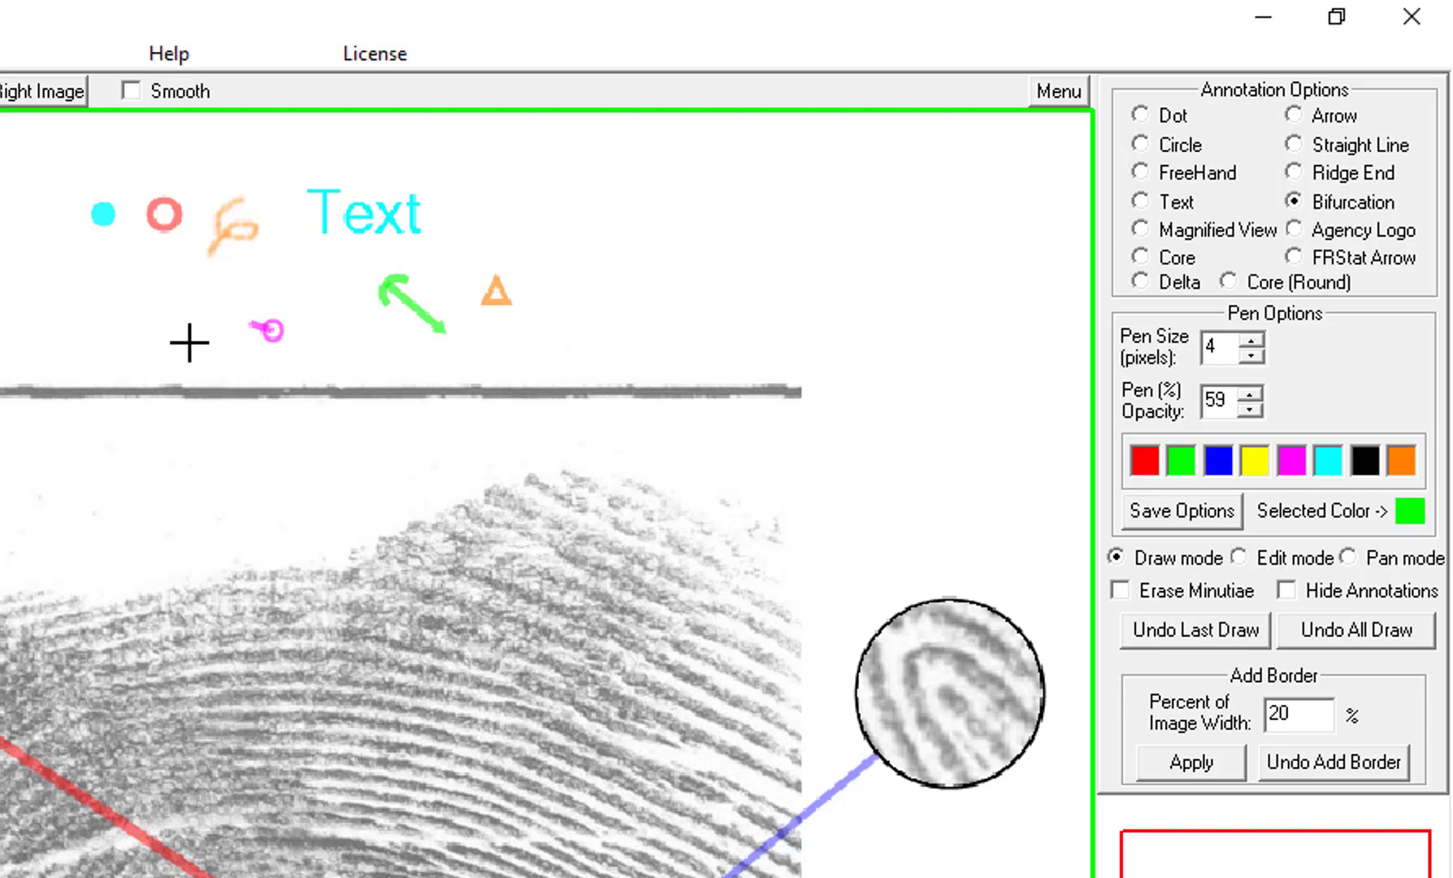
drag(190, 342, 139, 324)
Step: Load the CSIpix_CMYK logo as an agency logo on the left image
click(1294, 229)
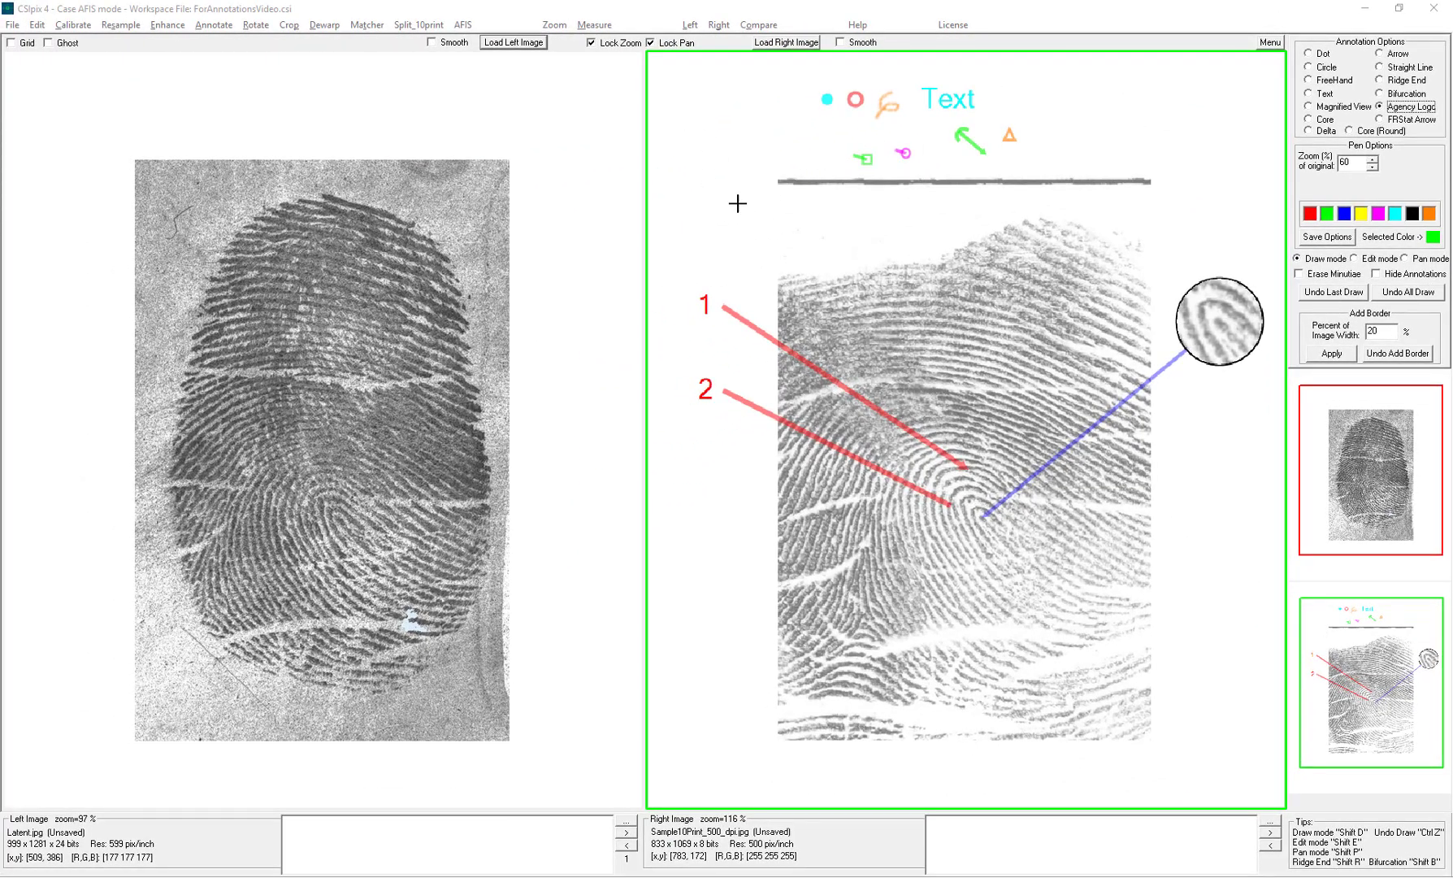
click(77, 82)
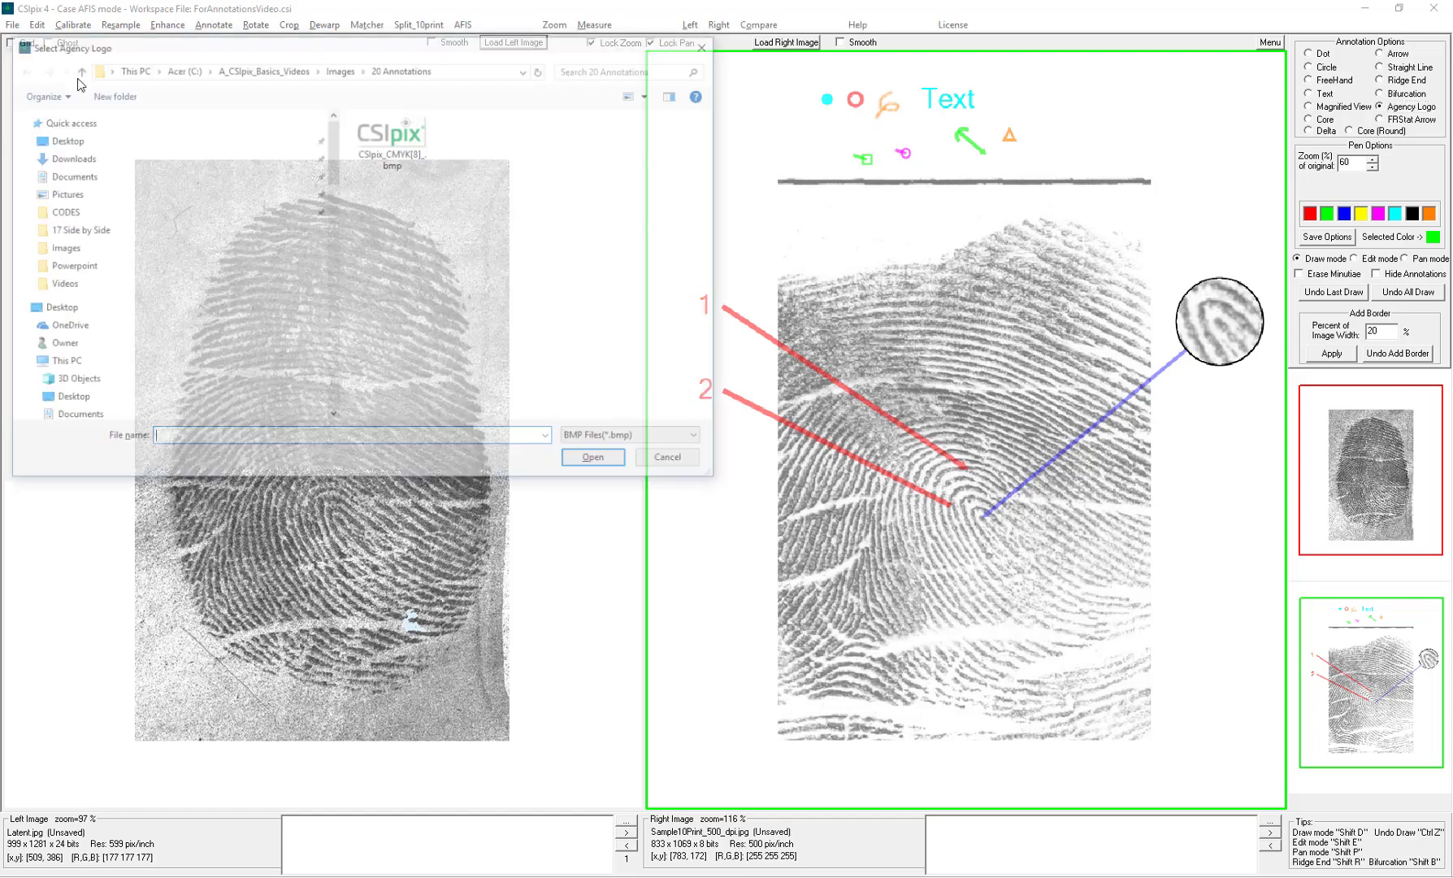
click(403, 133)
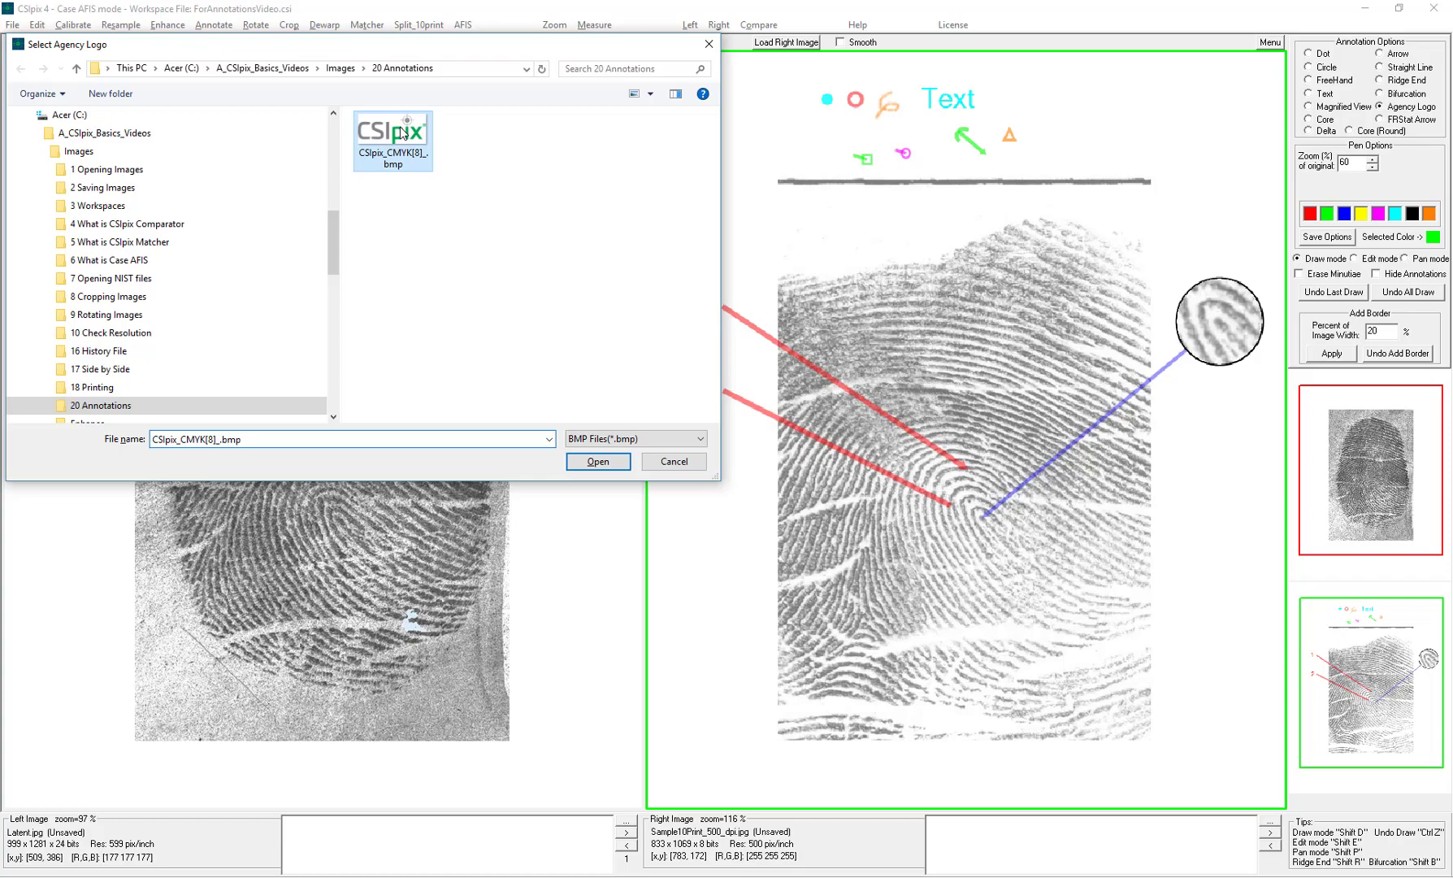
click(576, 460)
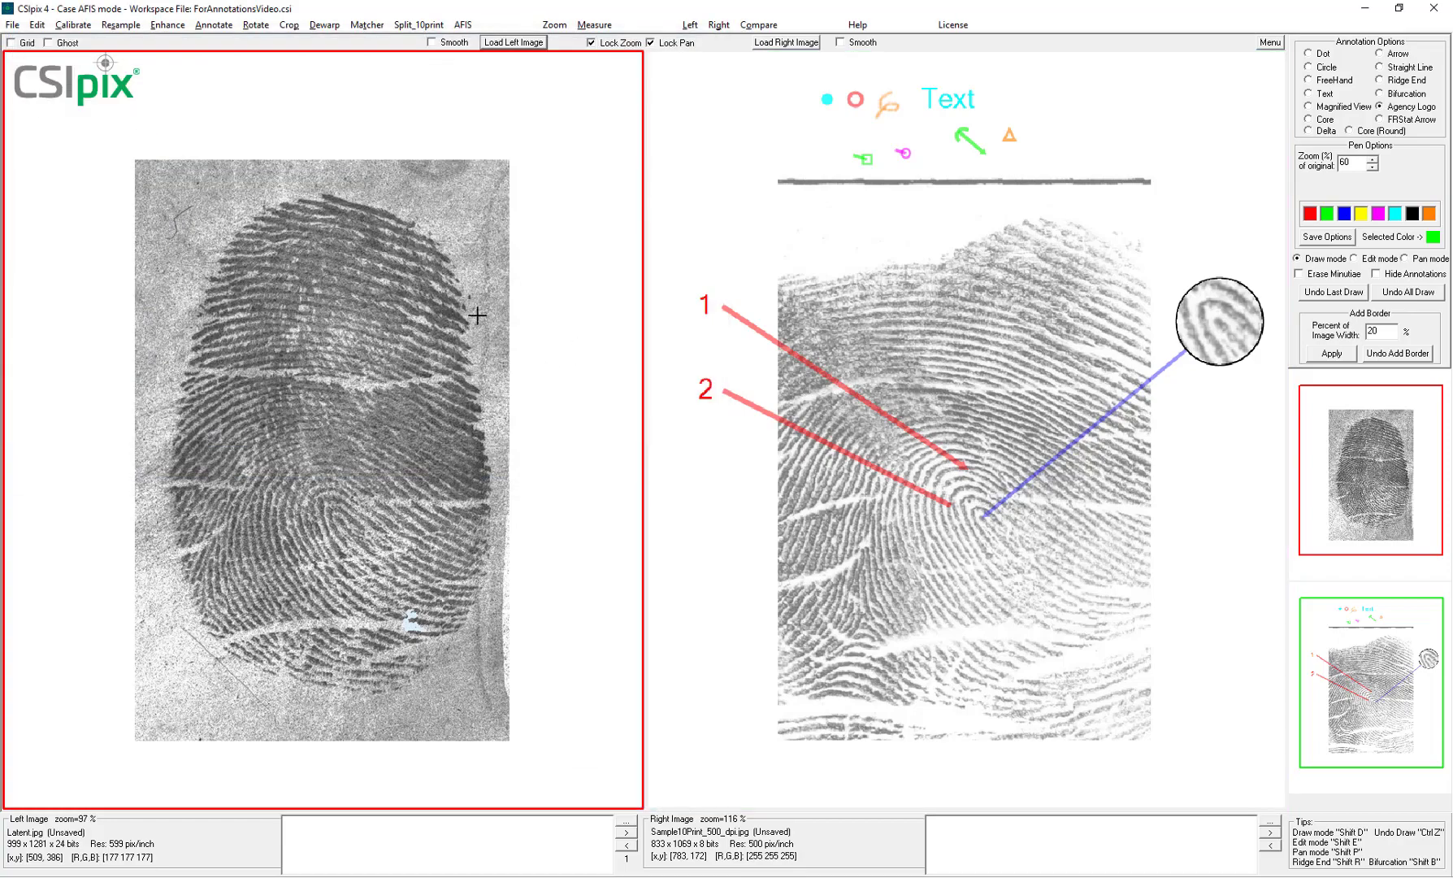
Step: Draw a green FRStat arrow and a blue round core symbol above the right print
click(1403, 120)
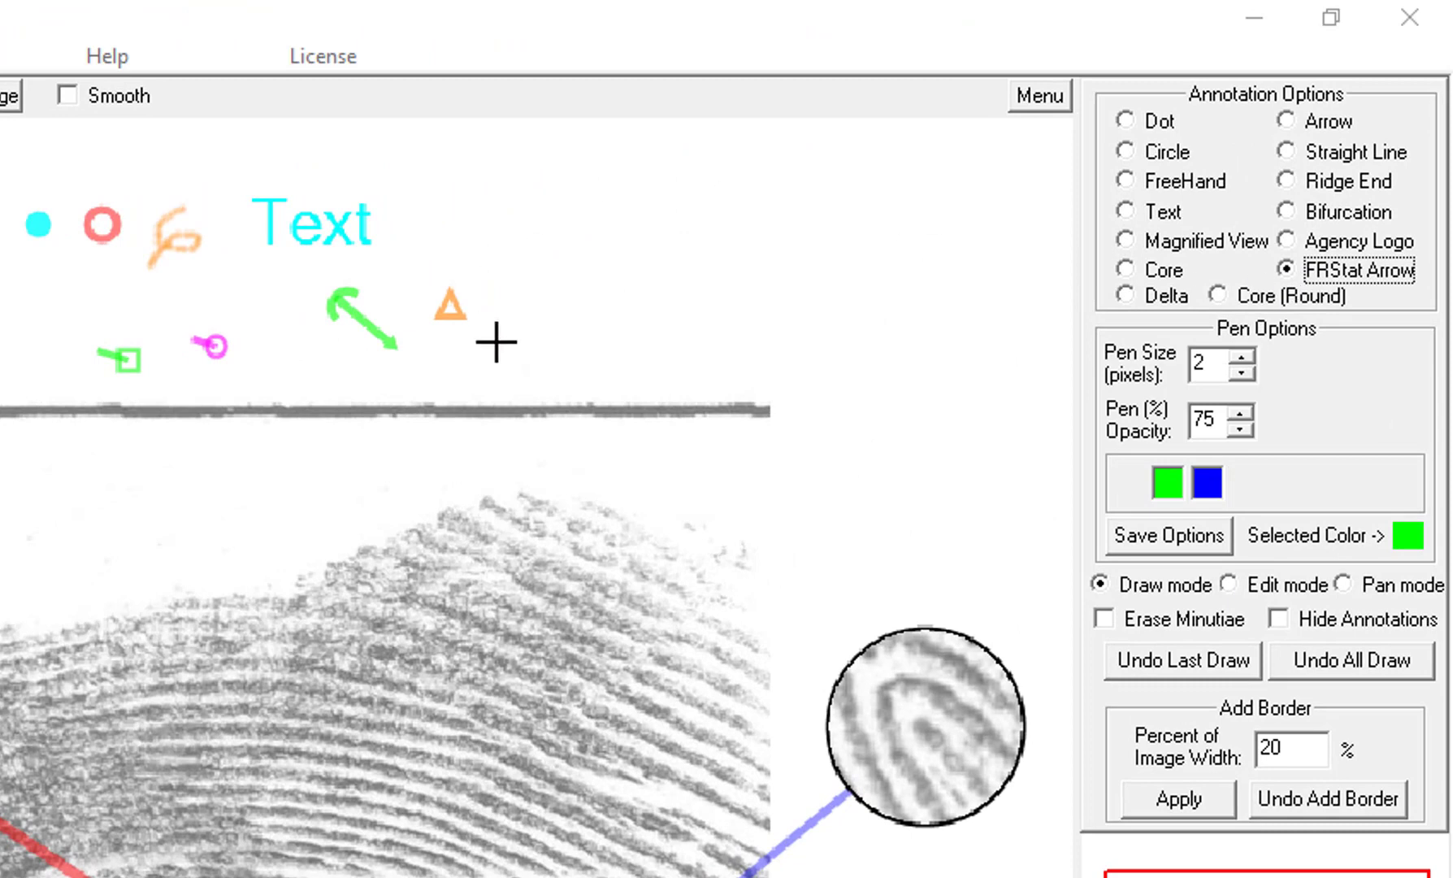
drag(481, 371, 587, 339)
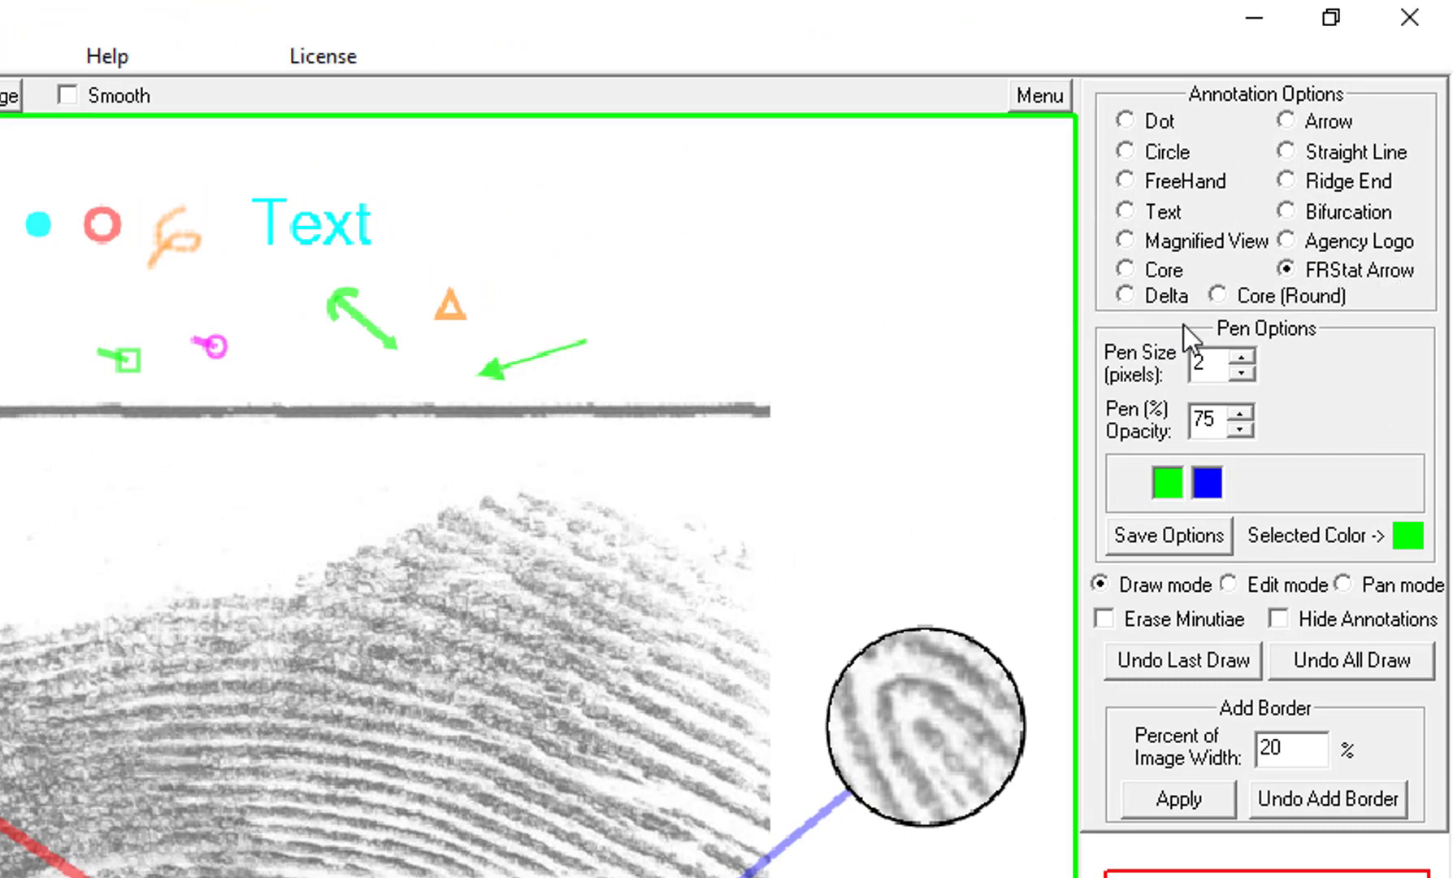
click(1216, 291)
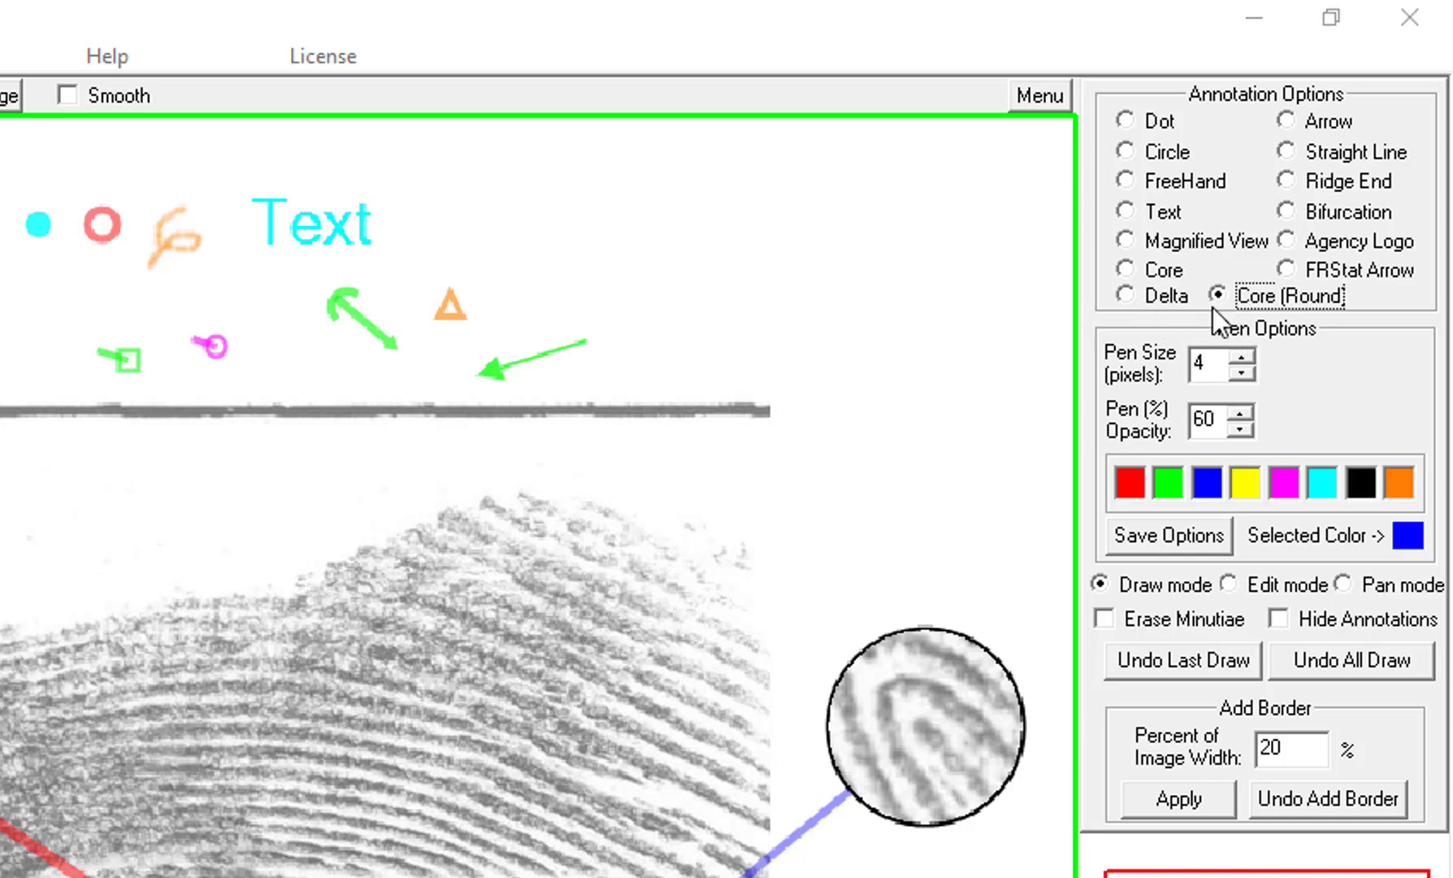
click(447, 229)
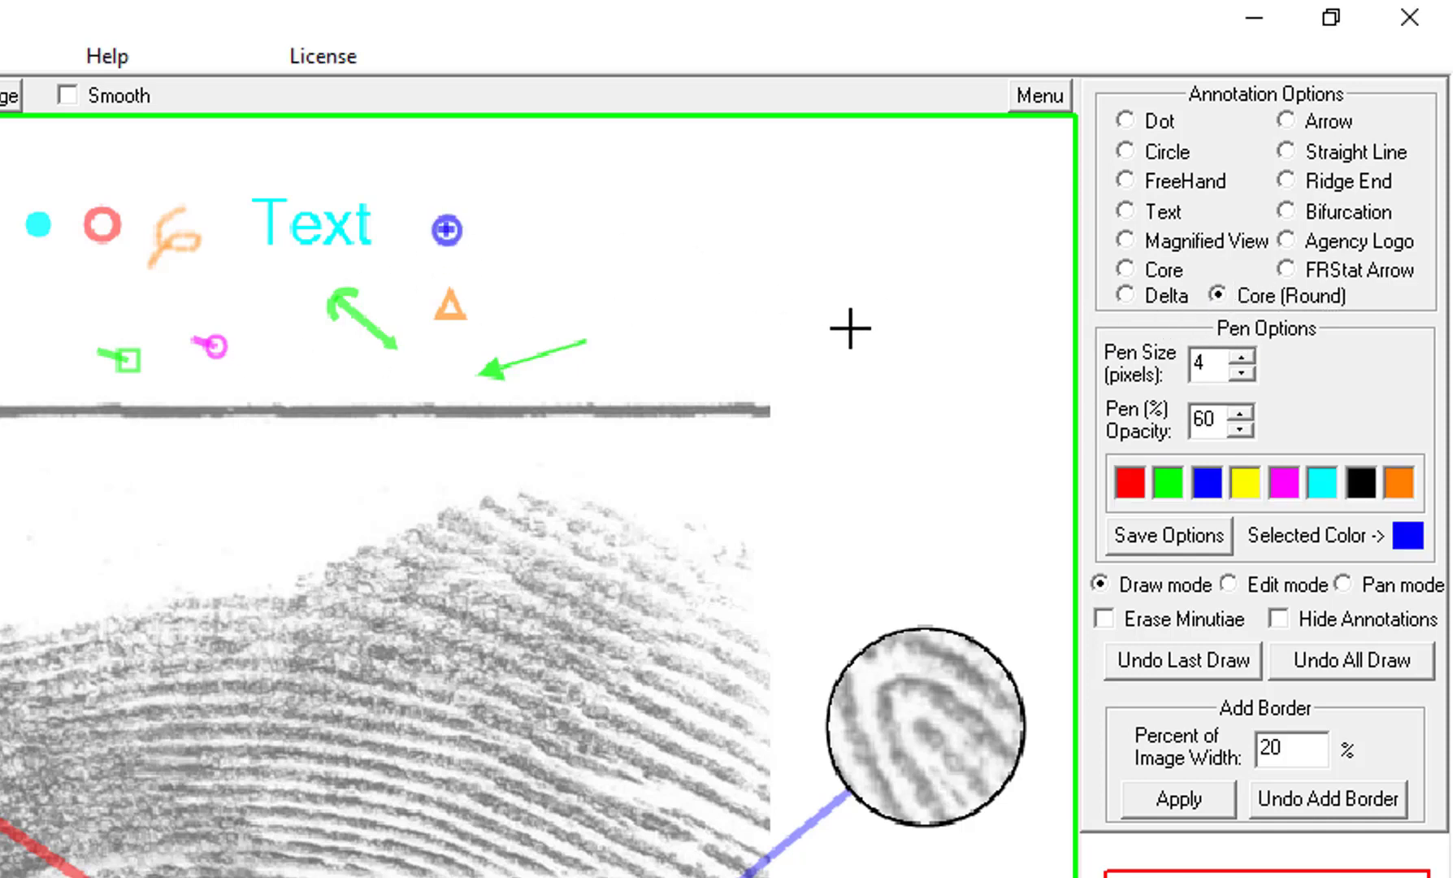
Step: In Edit mode, set the delta triangle to black, pen size 7, opacity 100 and apply
click(1229, 586)
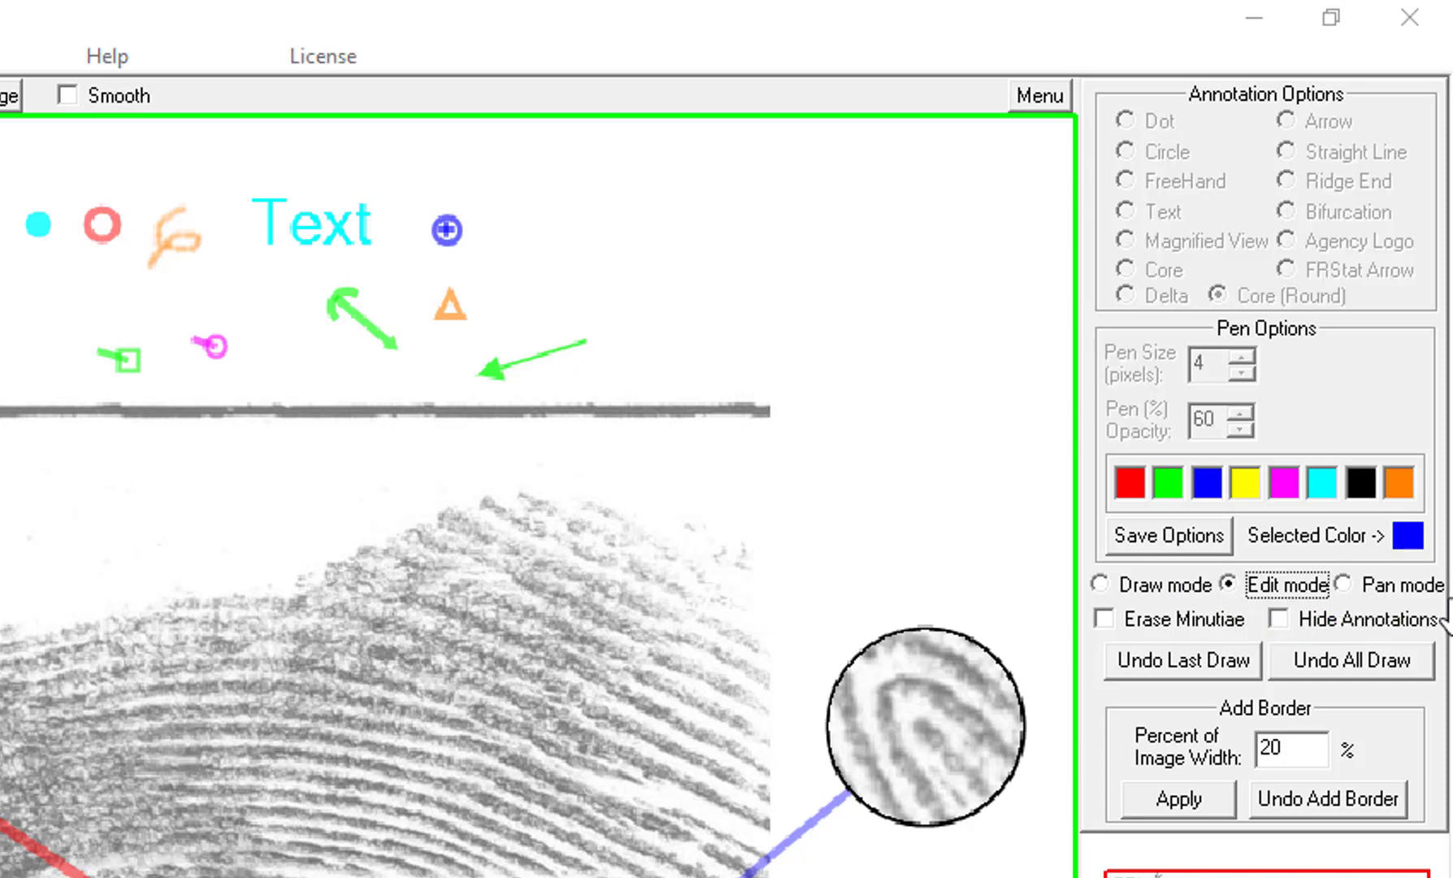
click(338, 225)
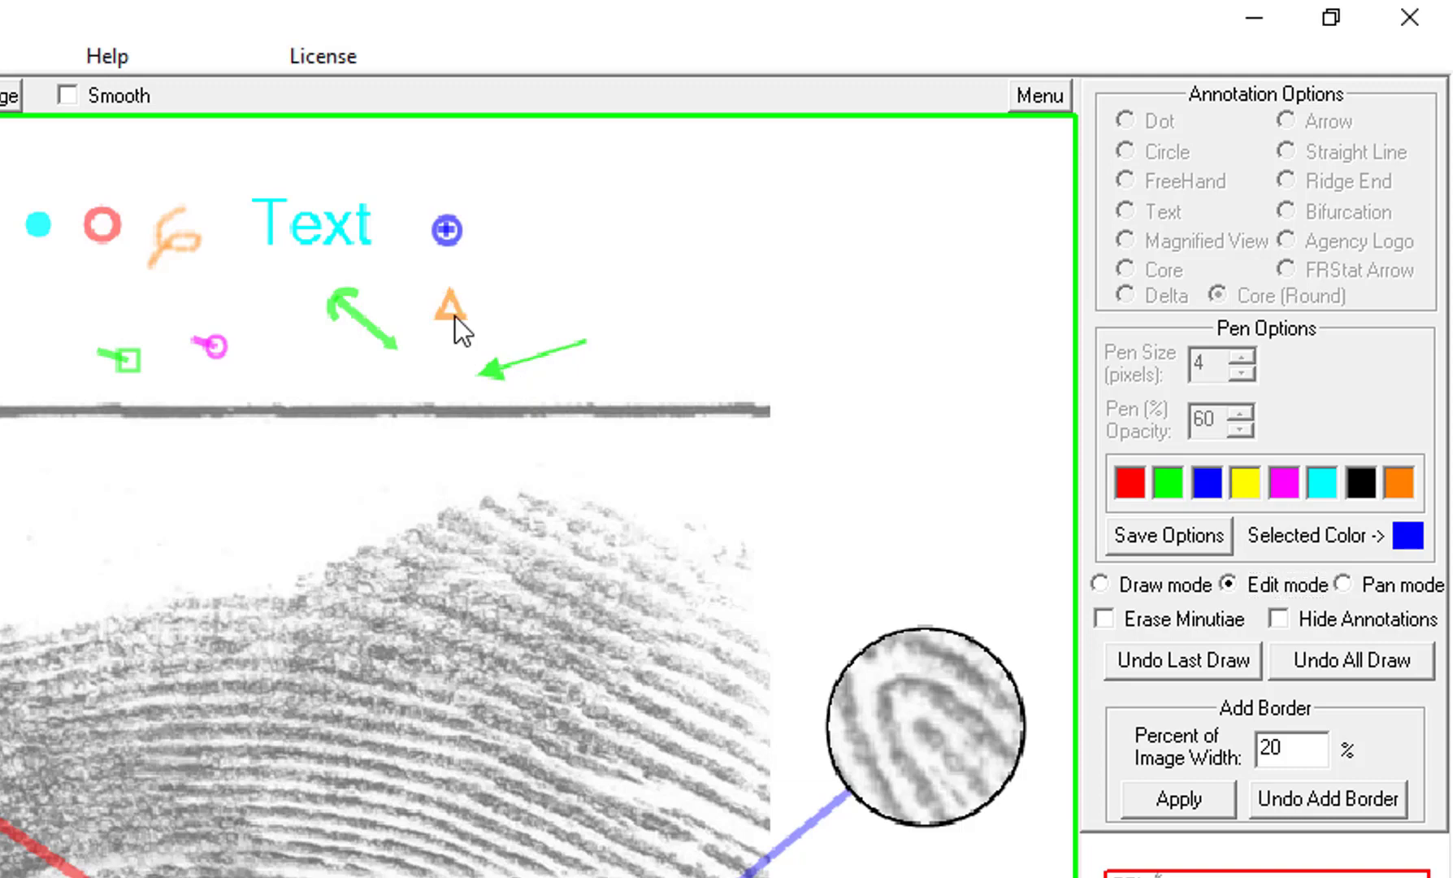
click(453, 313)
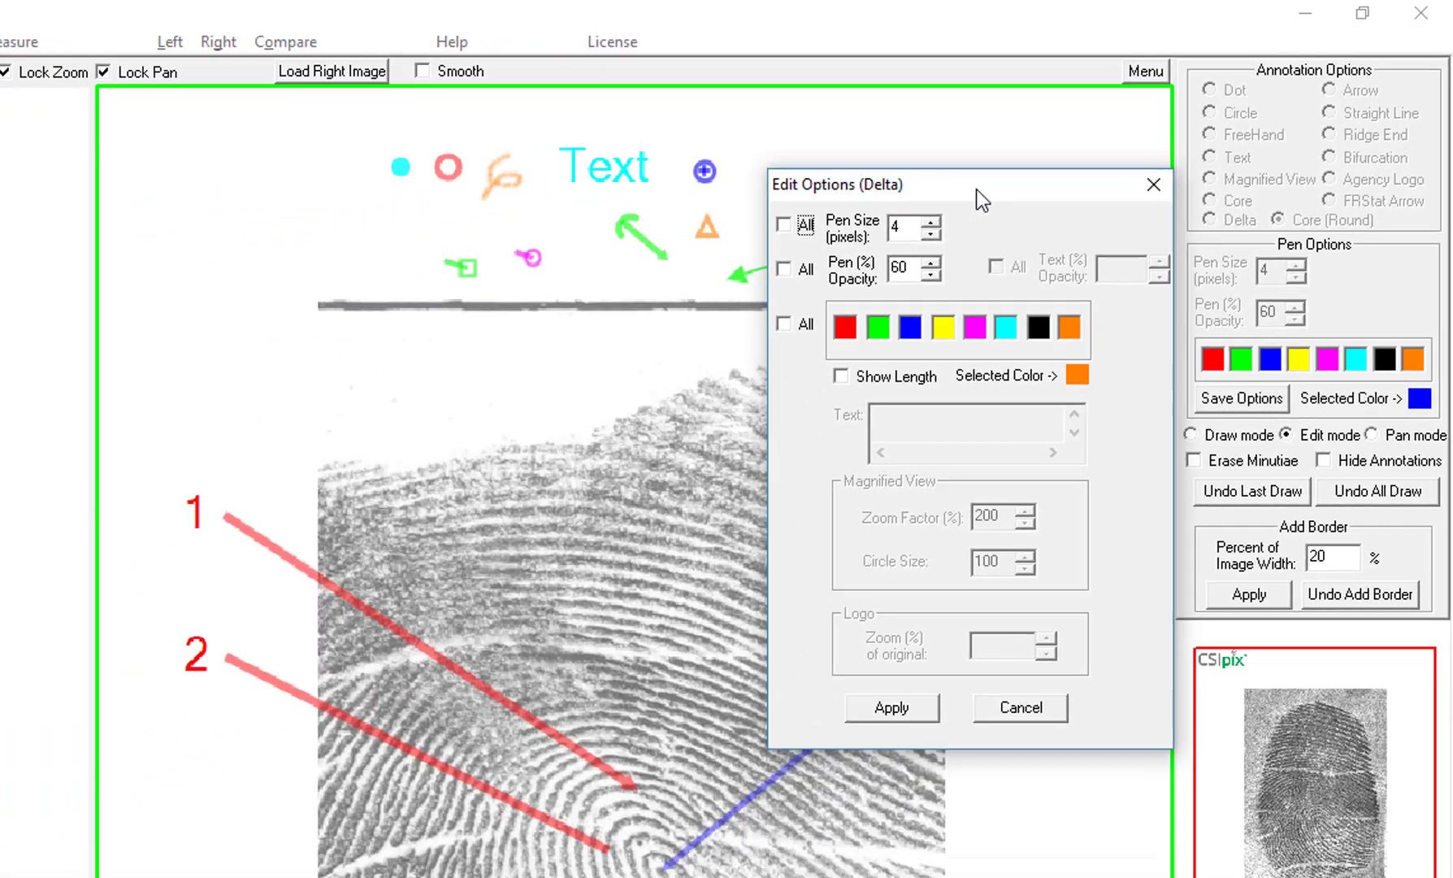
drag(976, 189, 587, 315)
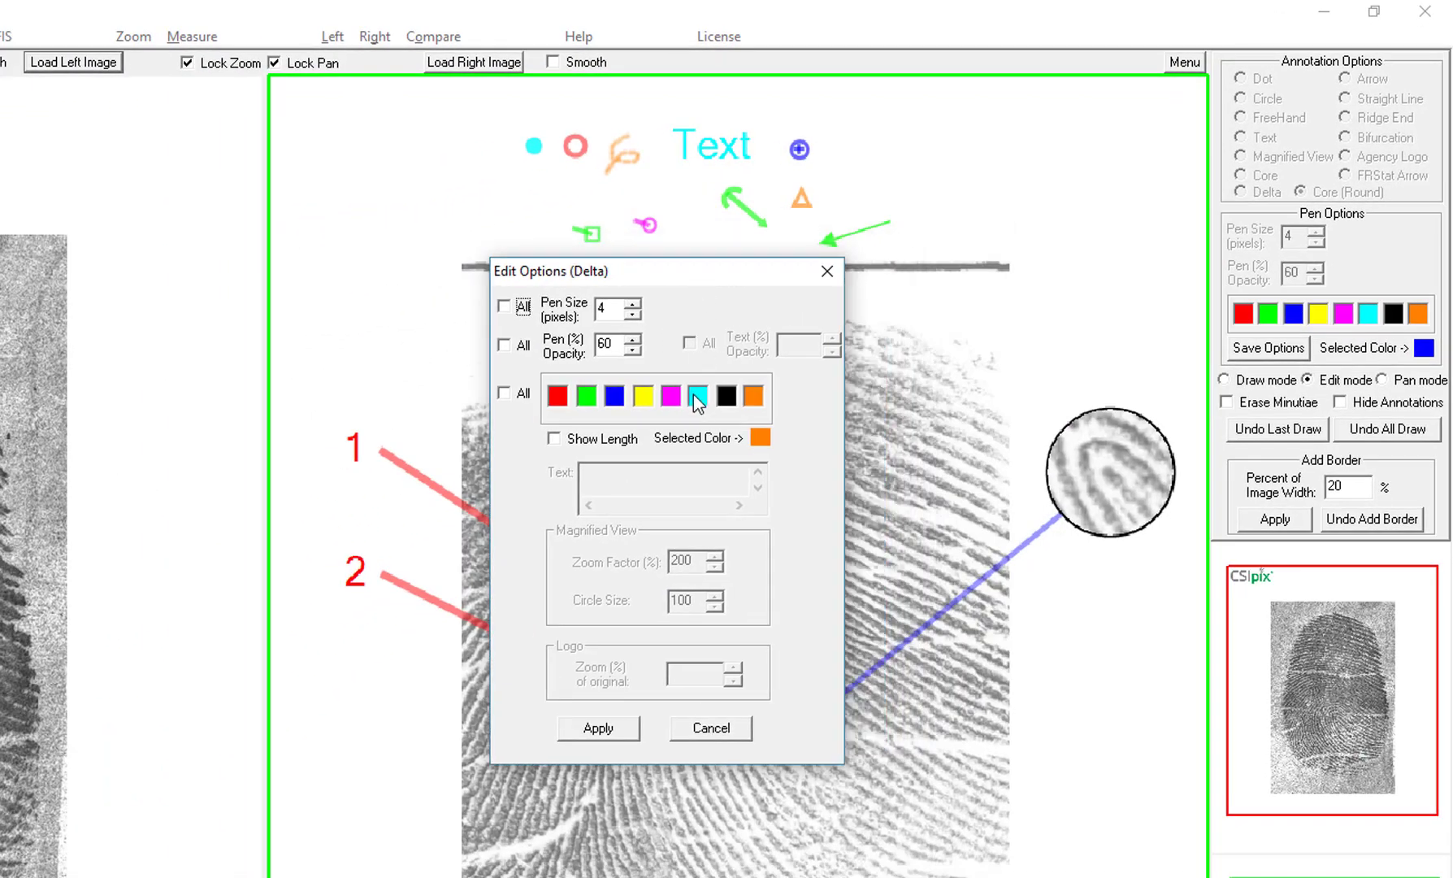
click(693, 394)
click(751, 394)
click(726, 396)
click(632, 303)
click(633, 303)
click(632, 303)
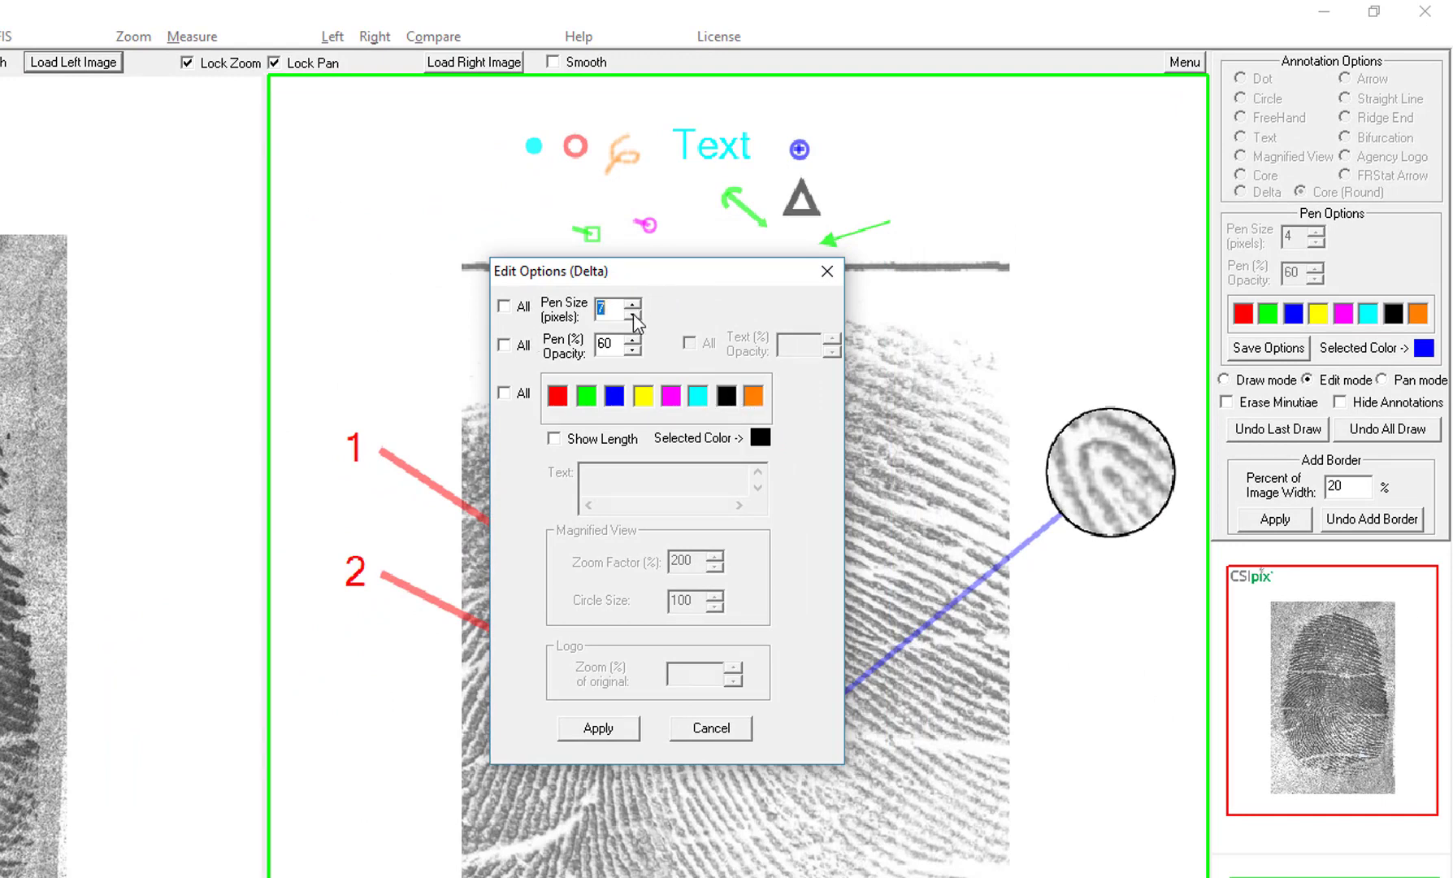
double_click(611, 343)
text(100)
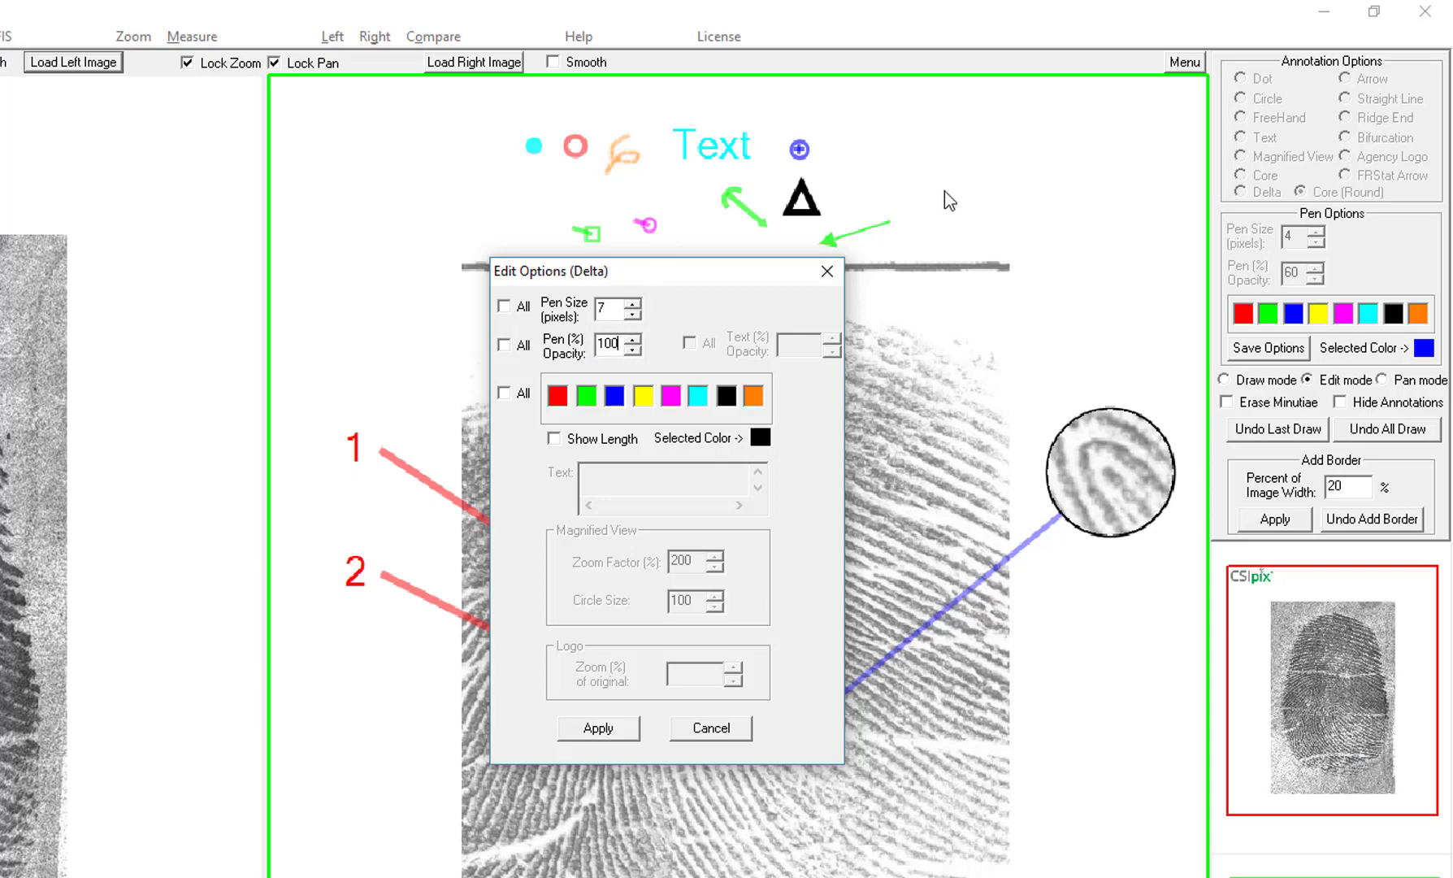
click(602, 731)
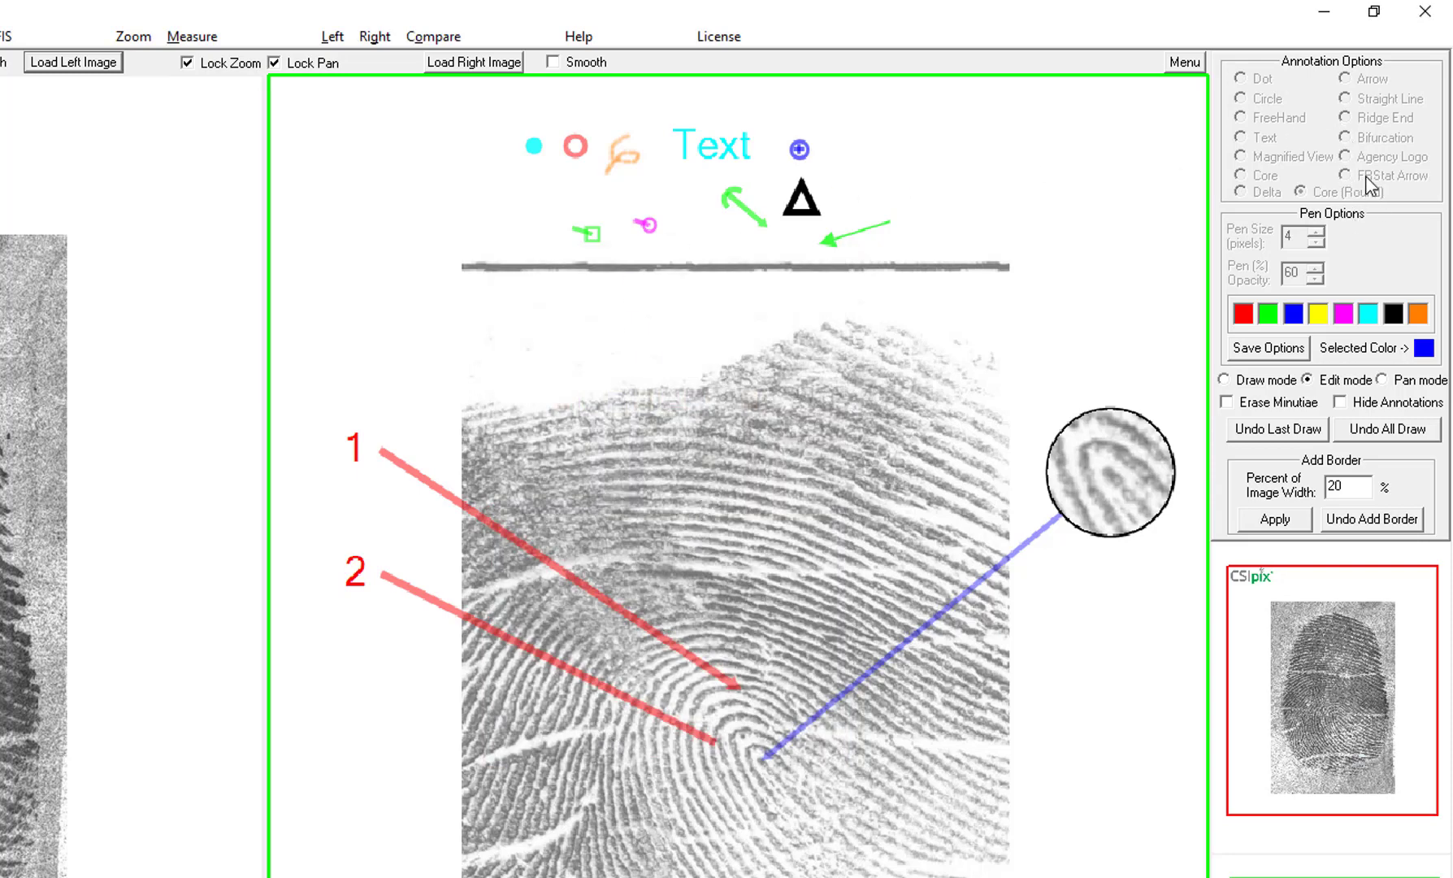
Step: Place five dots above the print in Draw mode
key(alt)
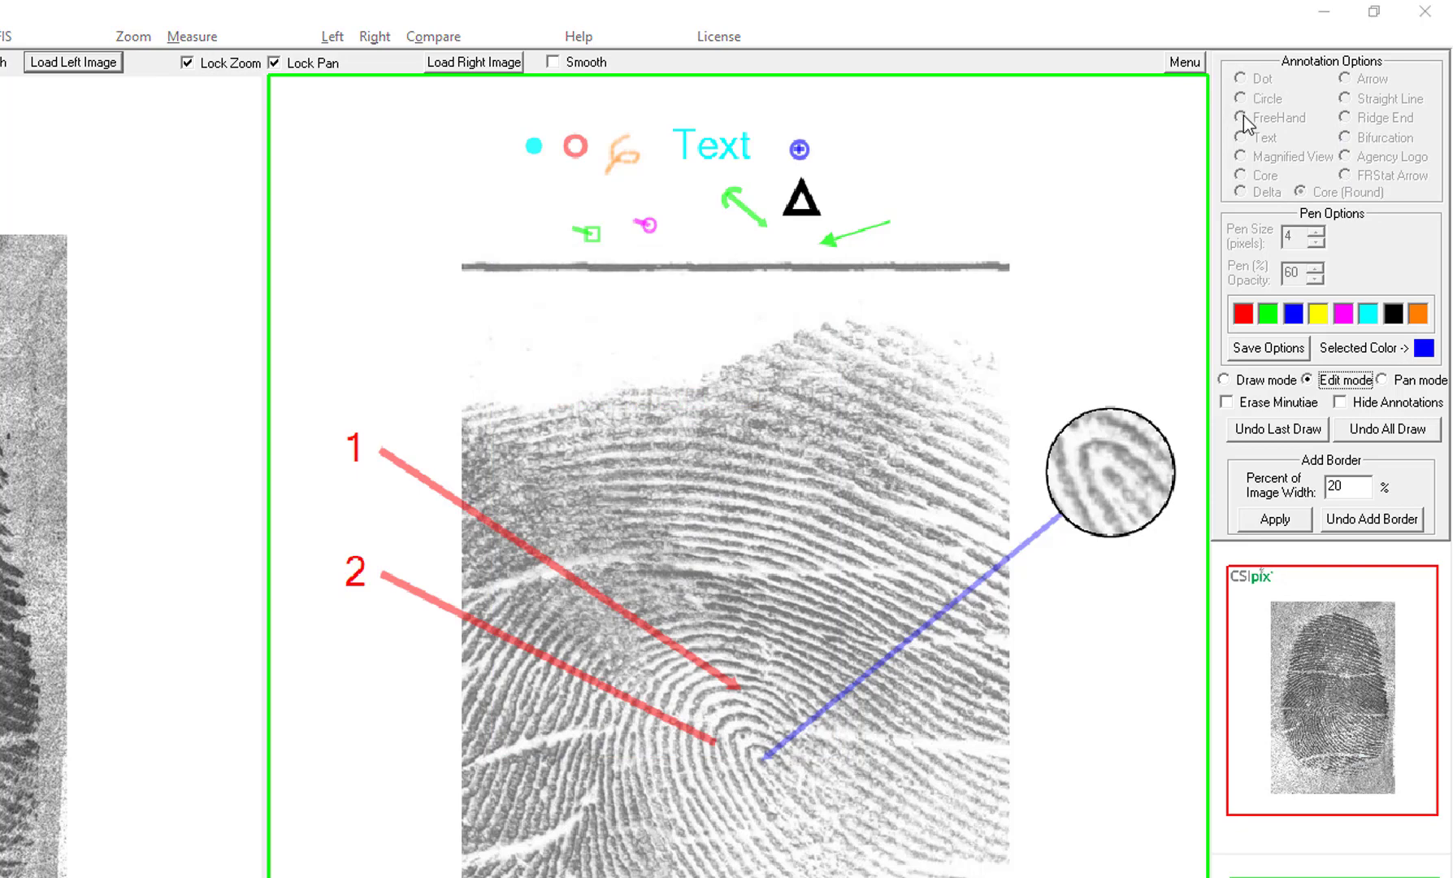
click(1224, 379)
click(1240, 78)
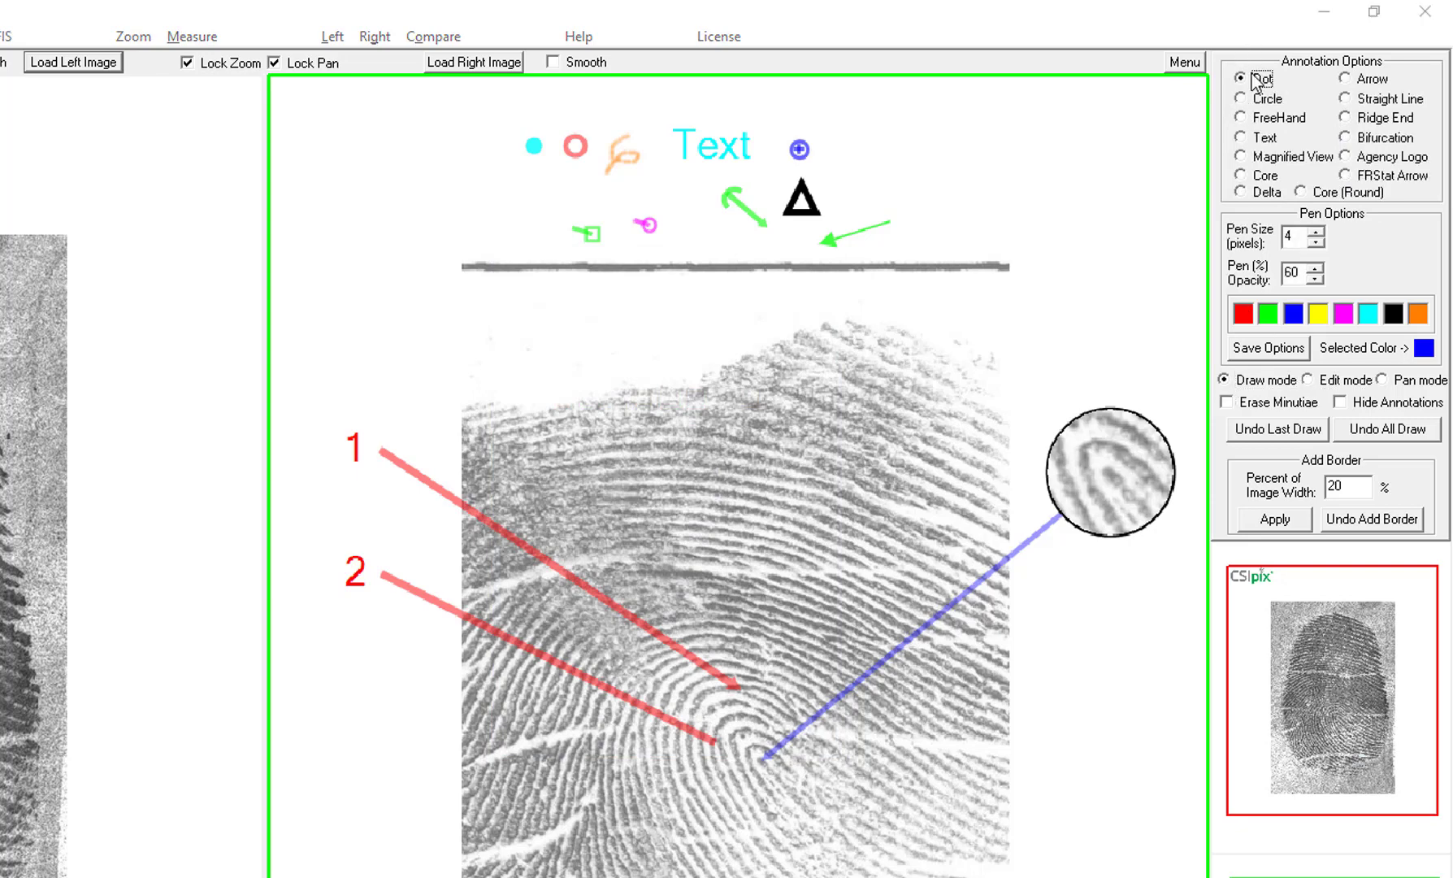
click(1367, 313)
click(469, 322)
click(549, 312)
click(523, 355)
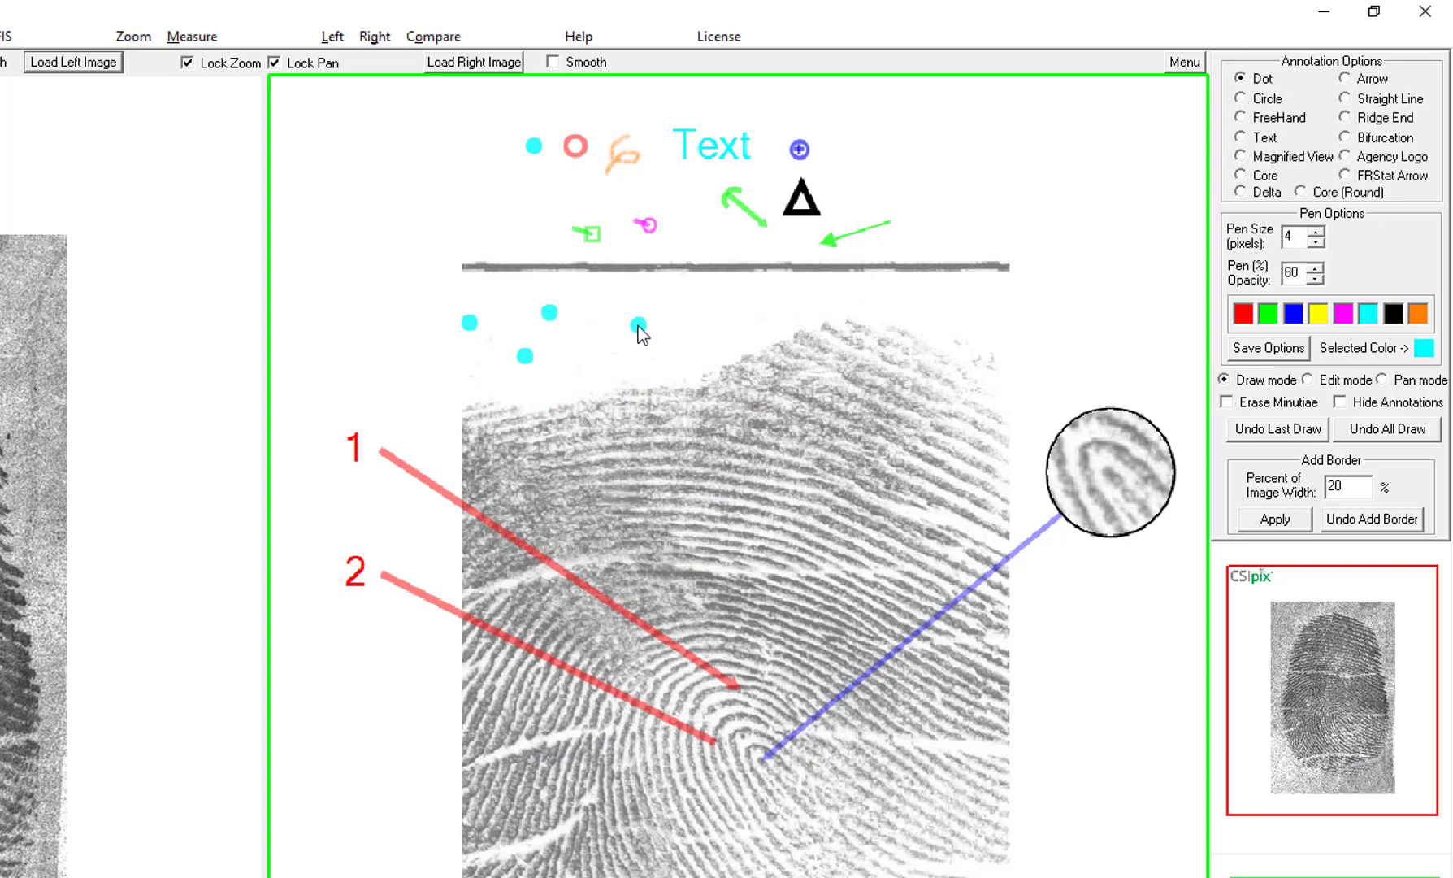
click(599, 368)
Step: Make one edited dot green, keeping the colour change to that dot only
key(e)
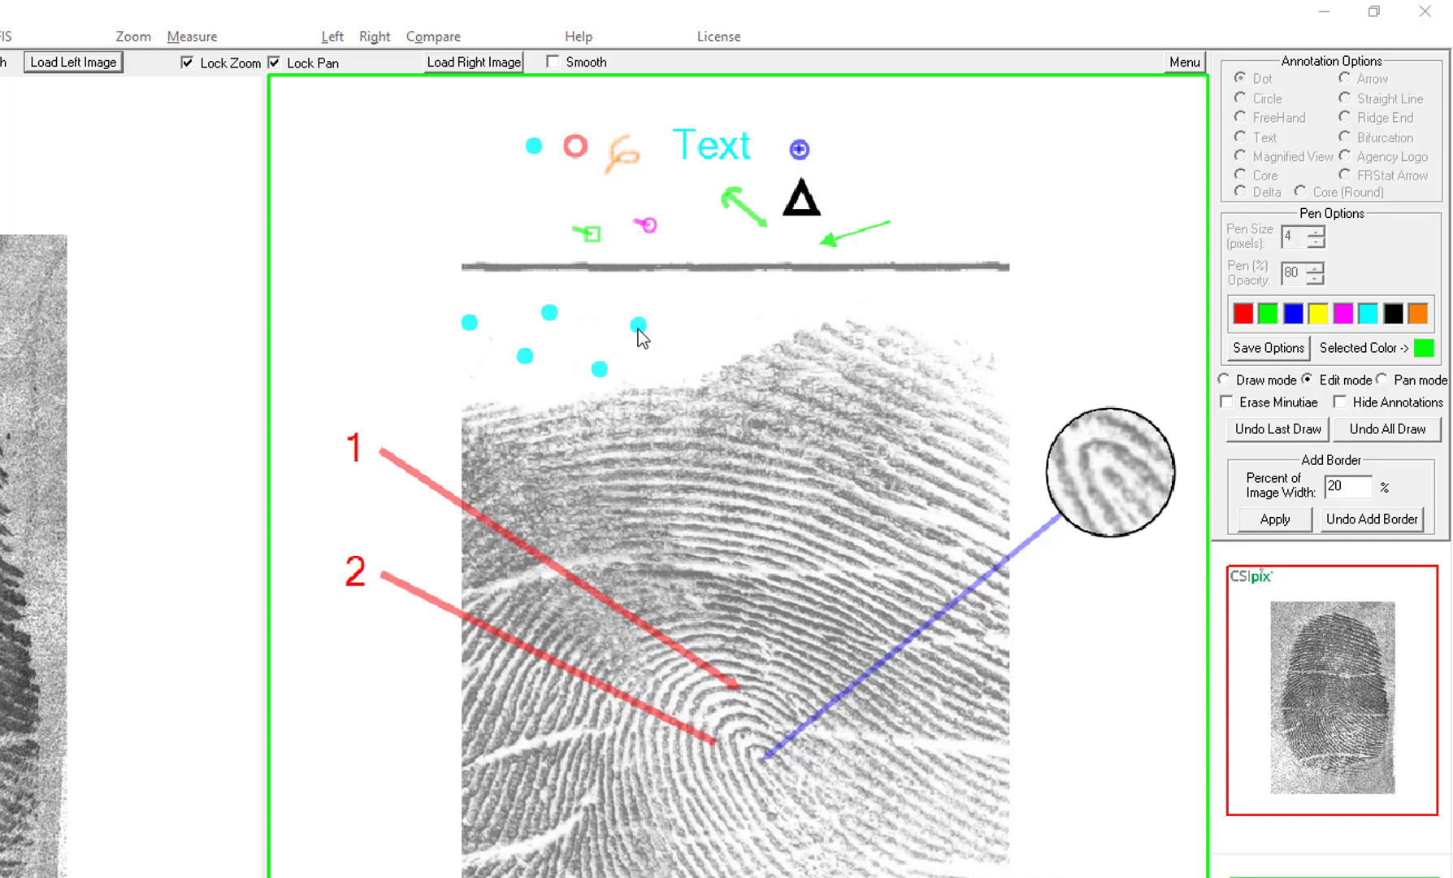
double_click(638, 326)
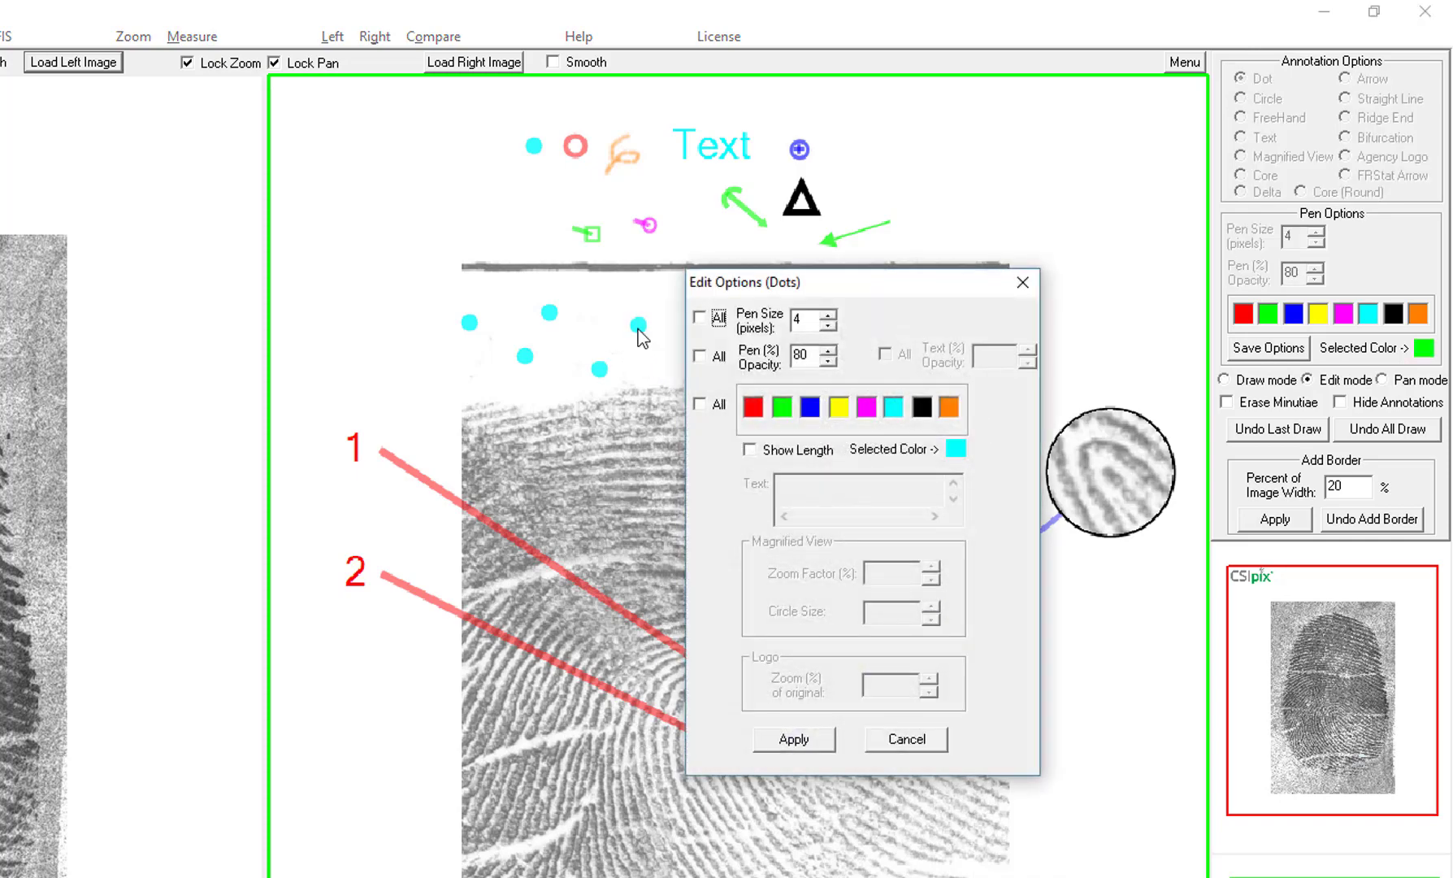
click(782, 411)
click(698, 404)
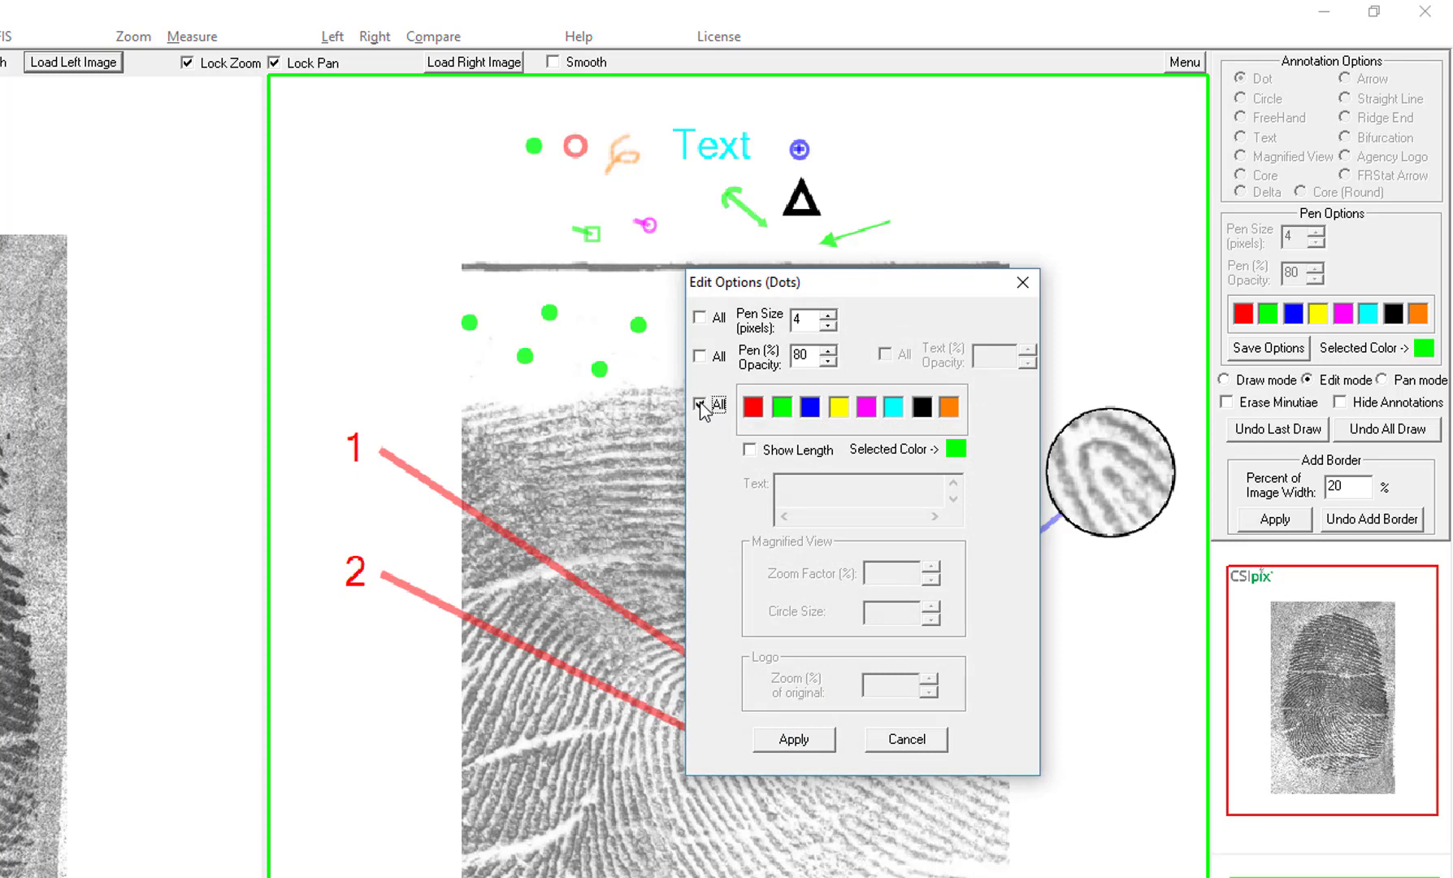
click(699, 404)
click(699, 404)
click(699, 403)
Step: Set all dots to pen size 7 and opacity 50, then apply
click(699, 317)
click(828, 313)
click(828, 313)
click(828, 314)
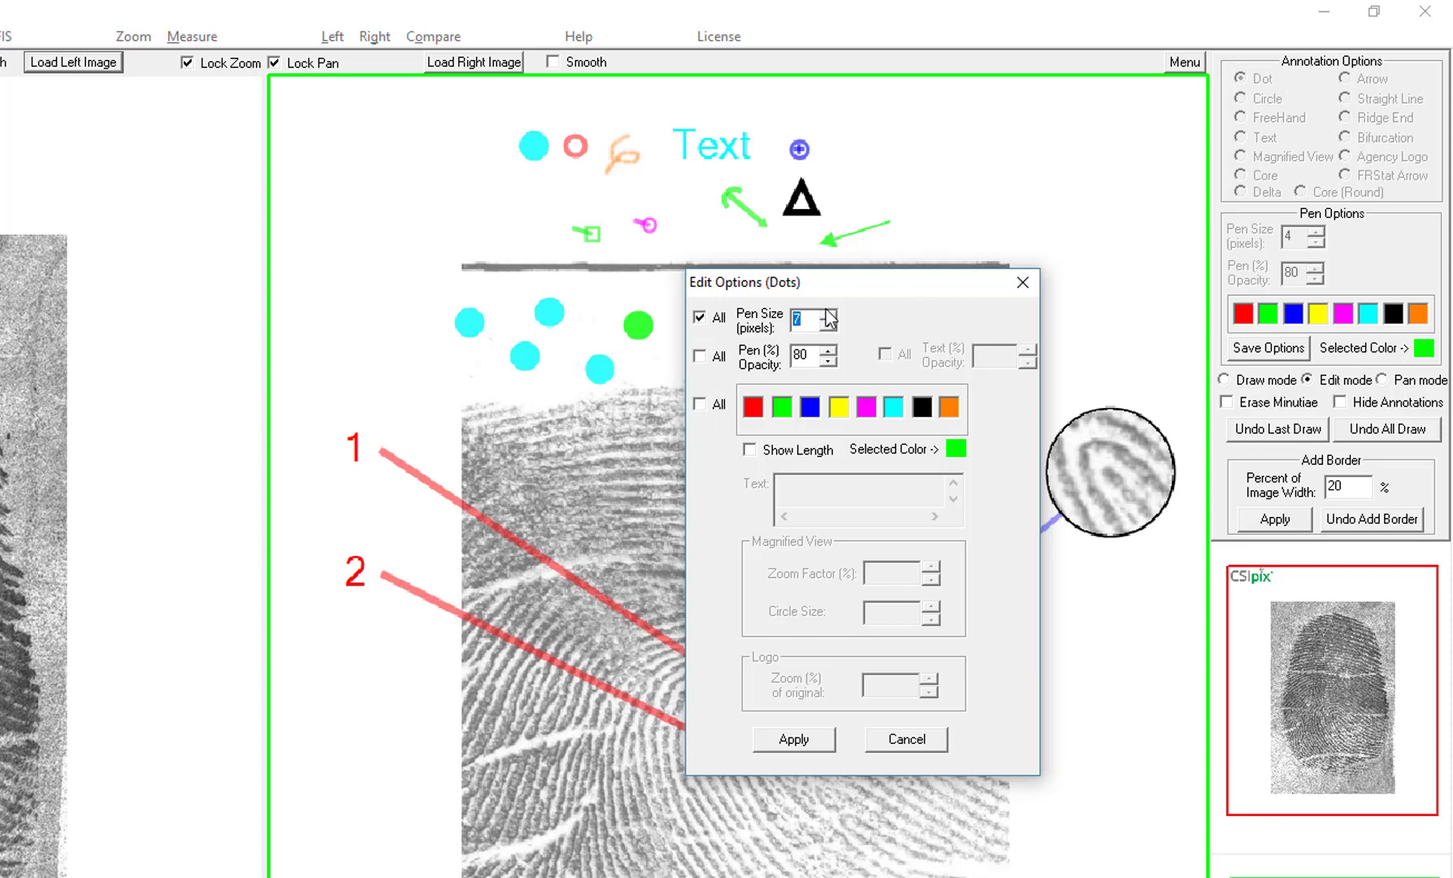
click(698, 356)
double_click(800, 355)
text(50)
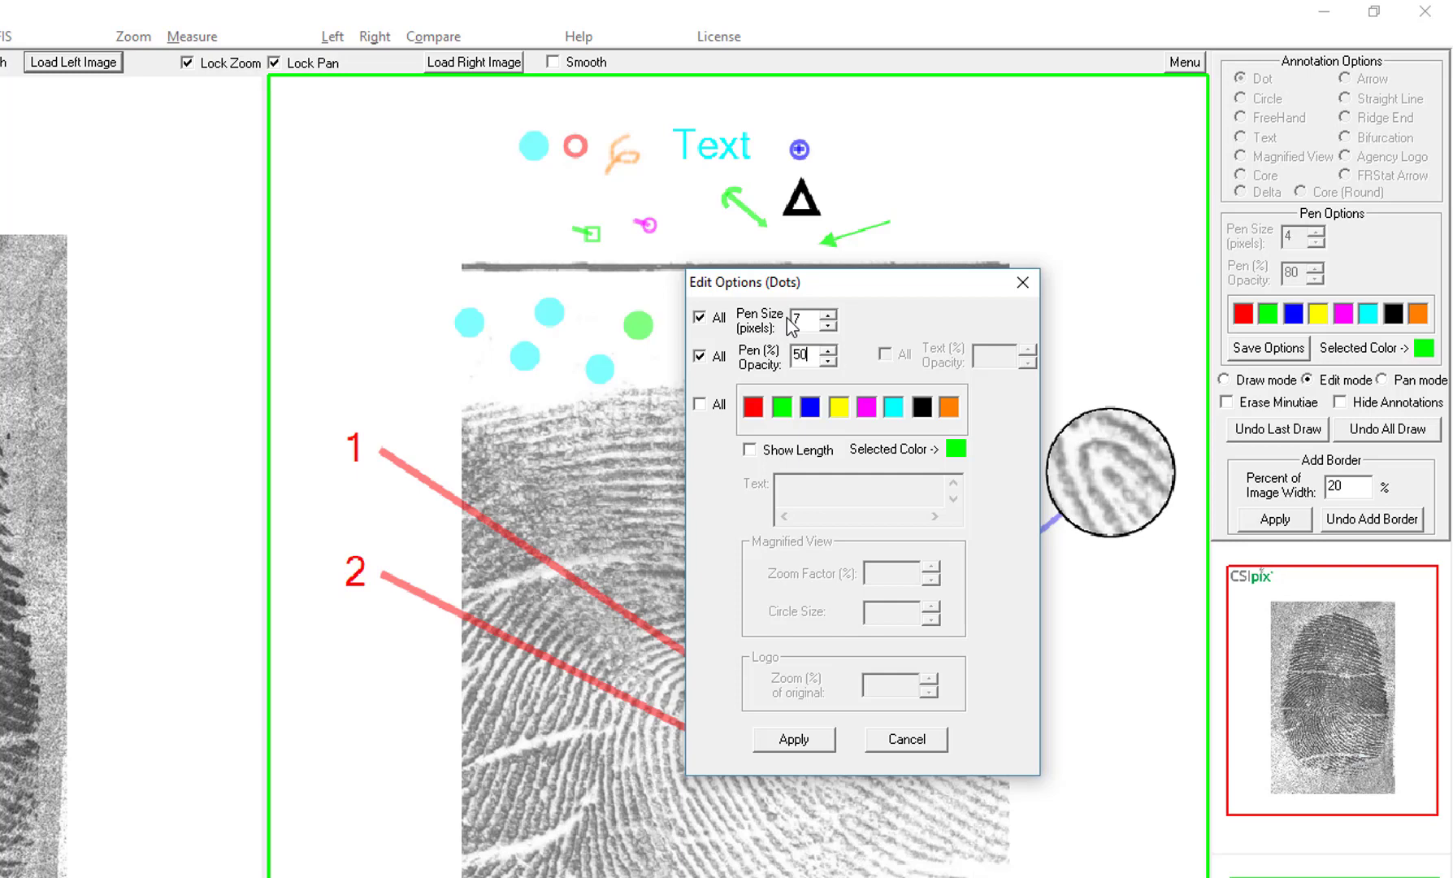
click(793, 739)
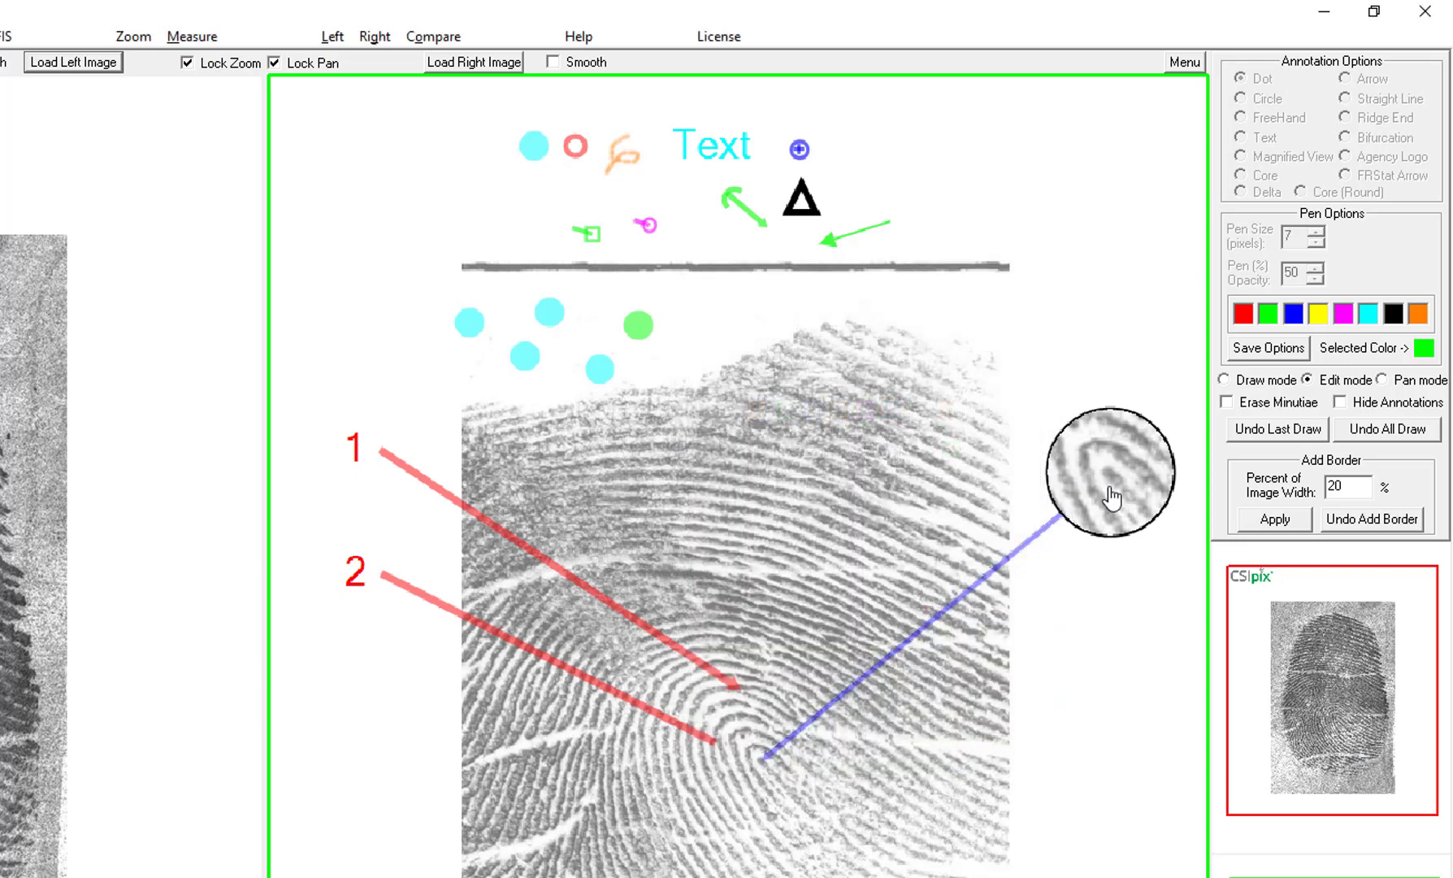
Step: Reposition the magnified-view circle and adjust the end of its blue leader line
drag(1109, 476, 1111, 417)
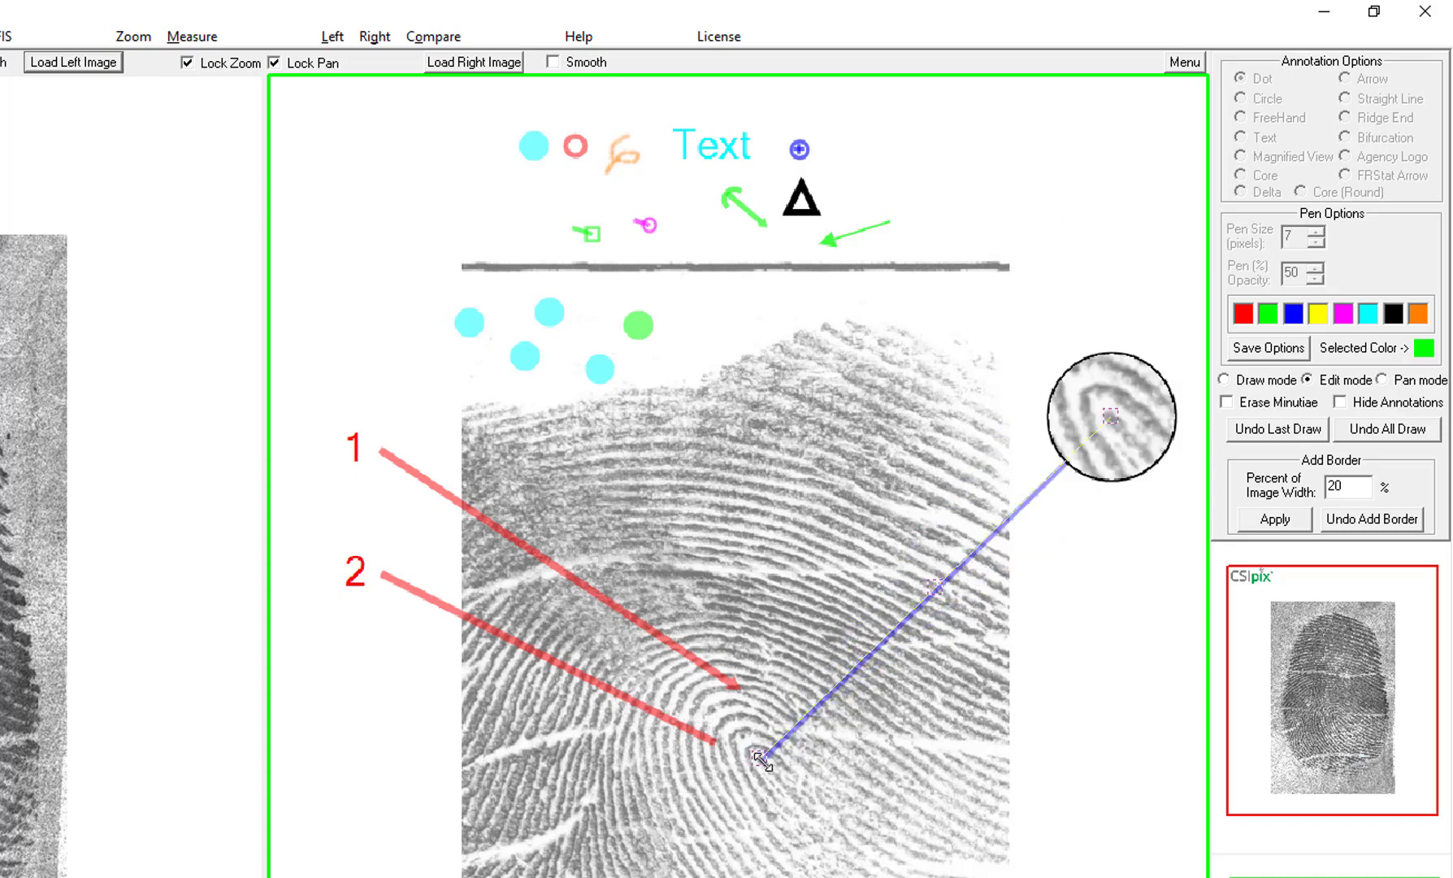
click(763, 759)
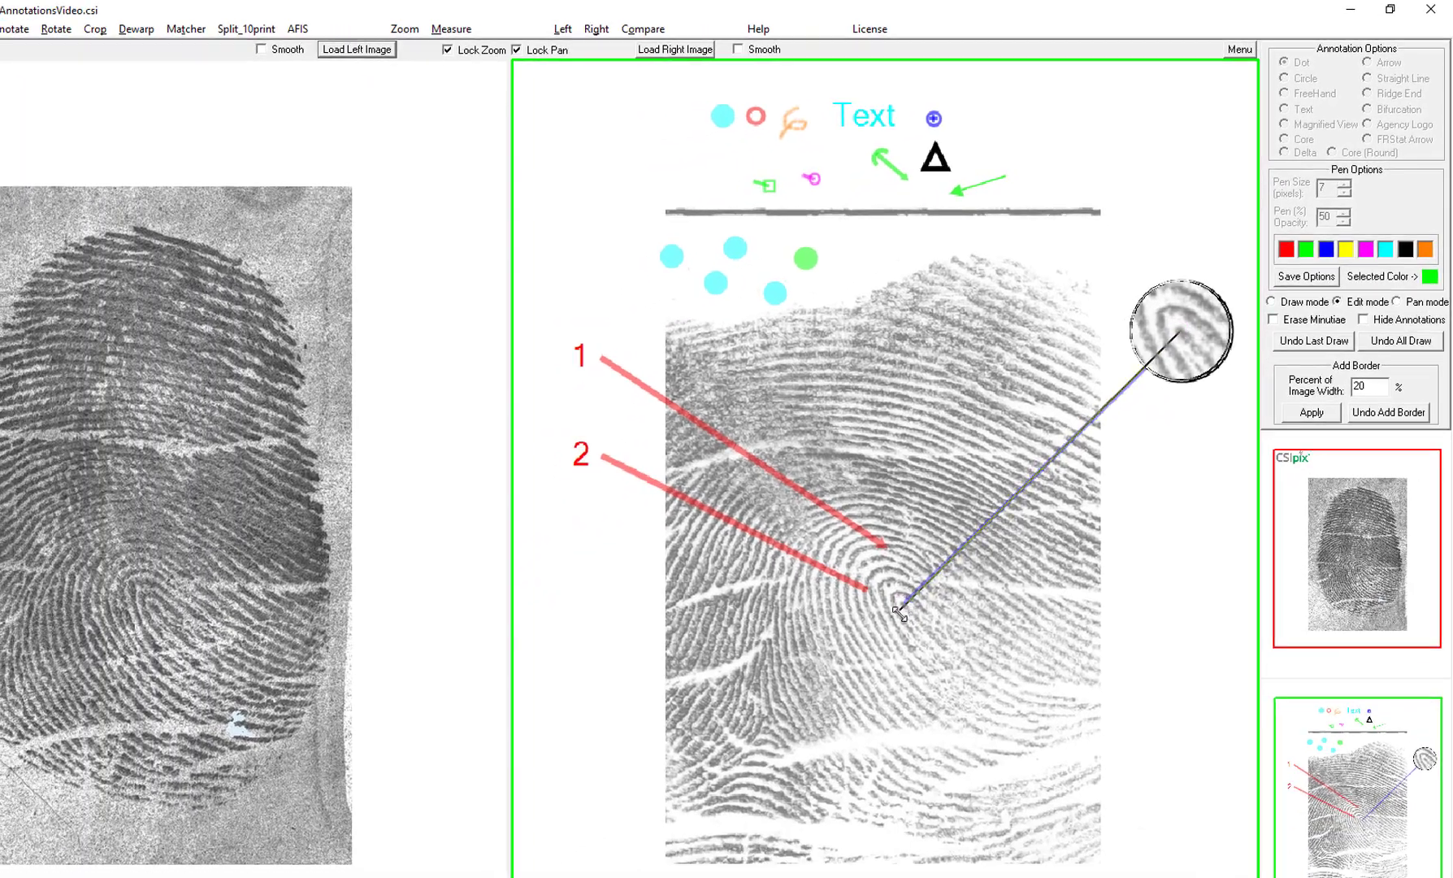
drag(762, 758, 601, 877)
drag(773, 719, 788, 717)
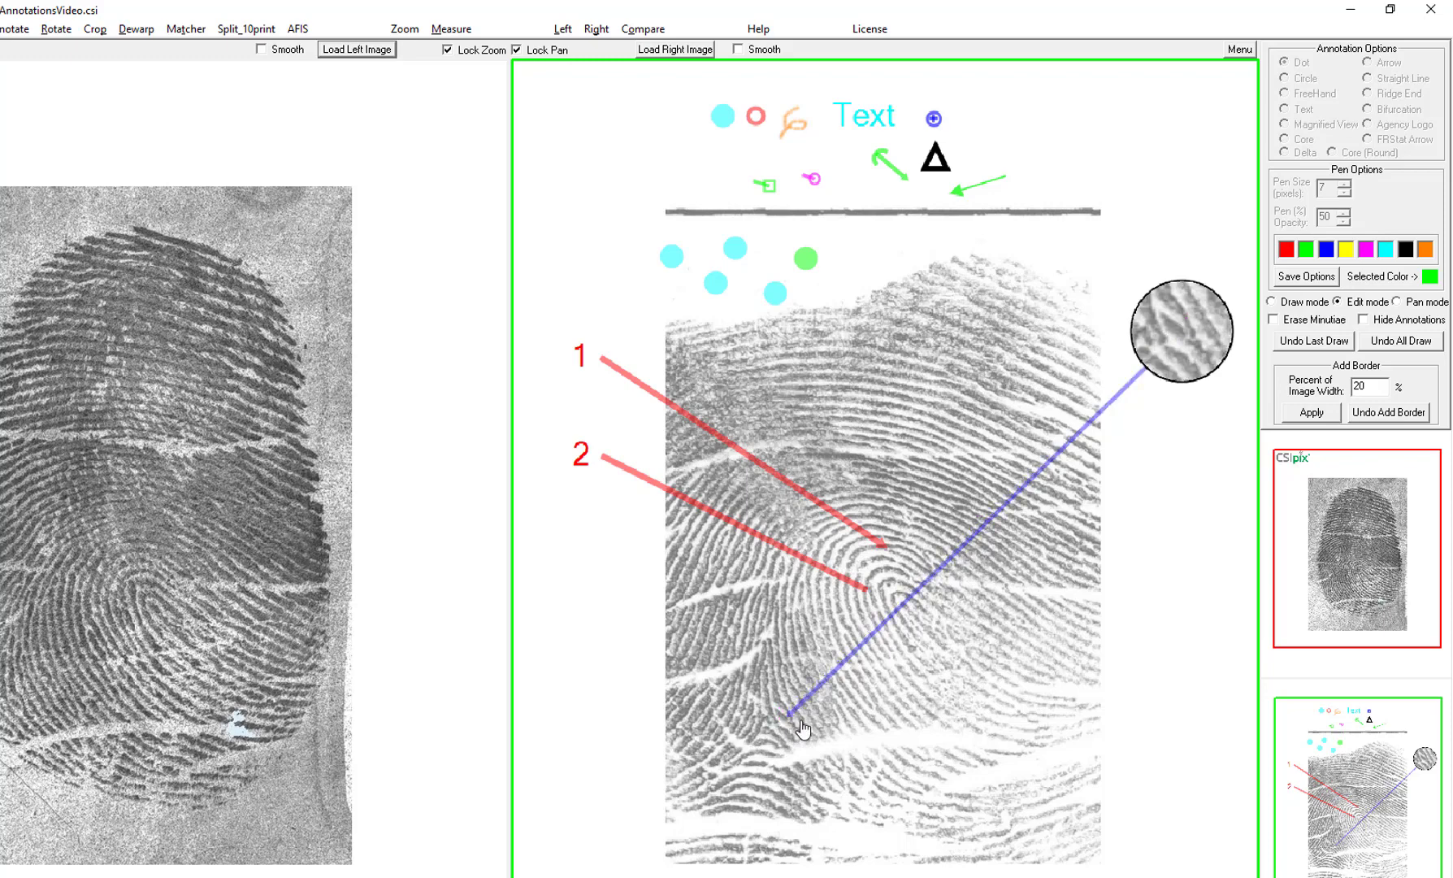
click(785, 715)
Step: Set the magnifier's circle size to 110 and zoom factor to 300%, then apply
double_click(1179, 330)
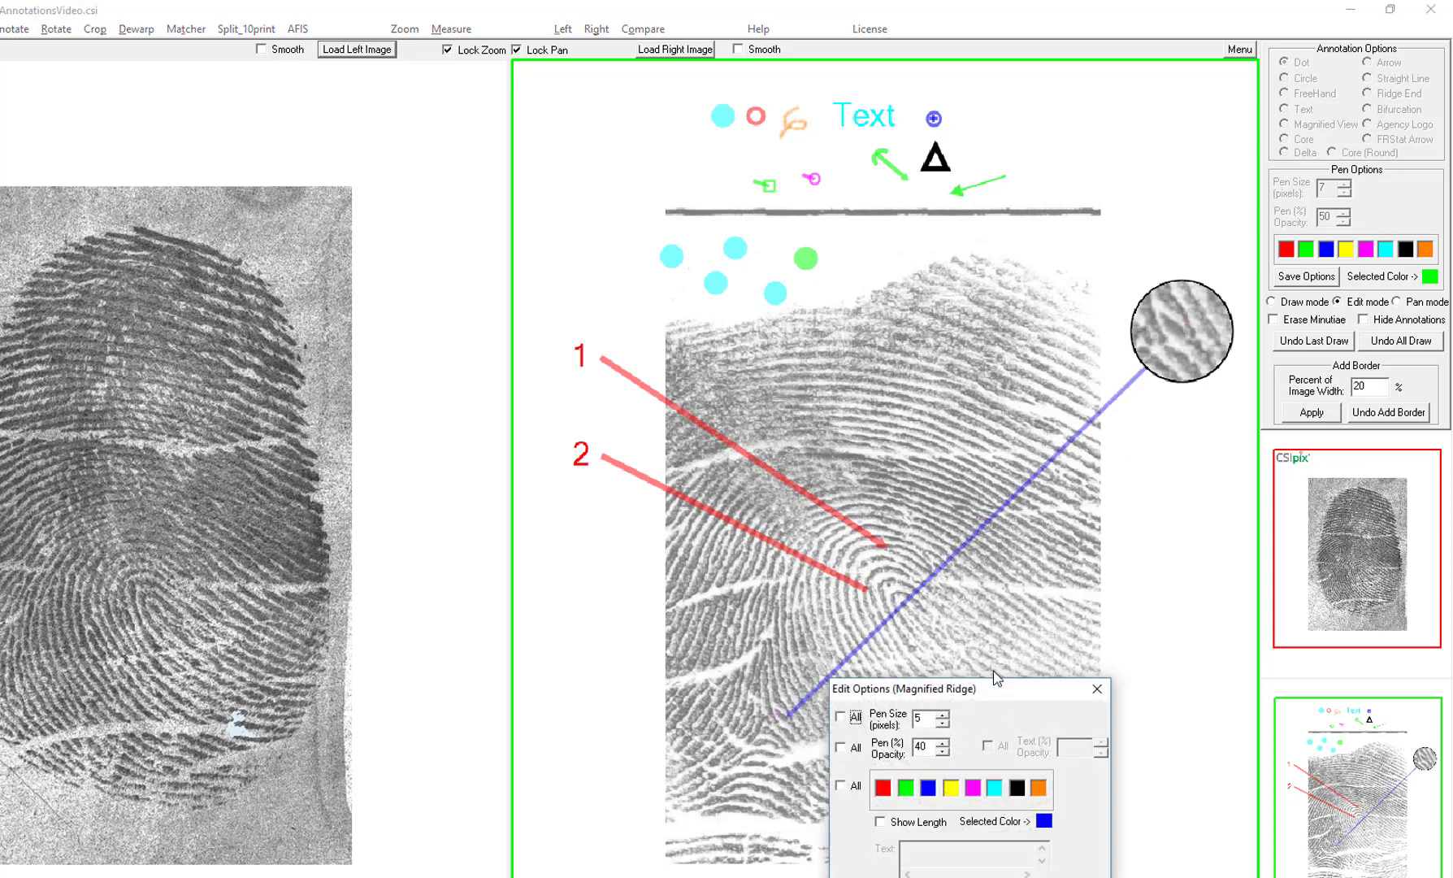
drag(1015, 697, 826, 355)
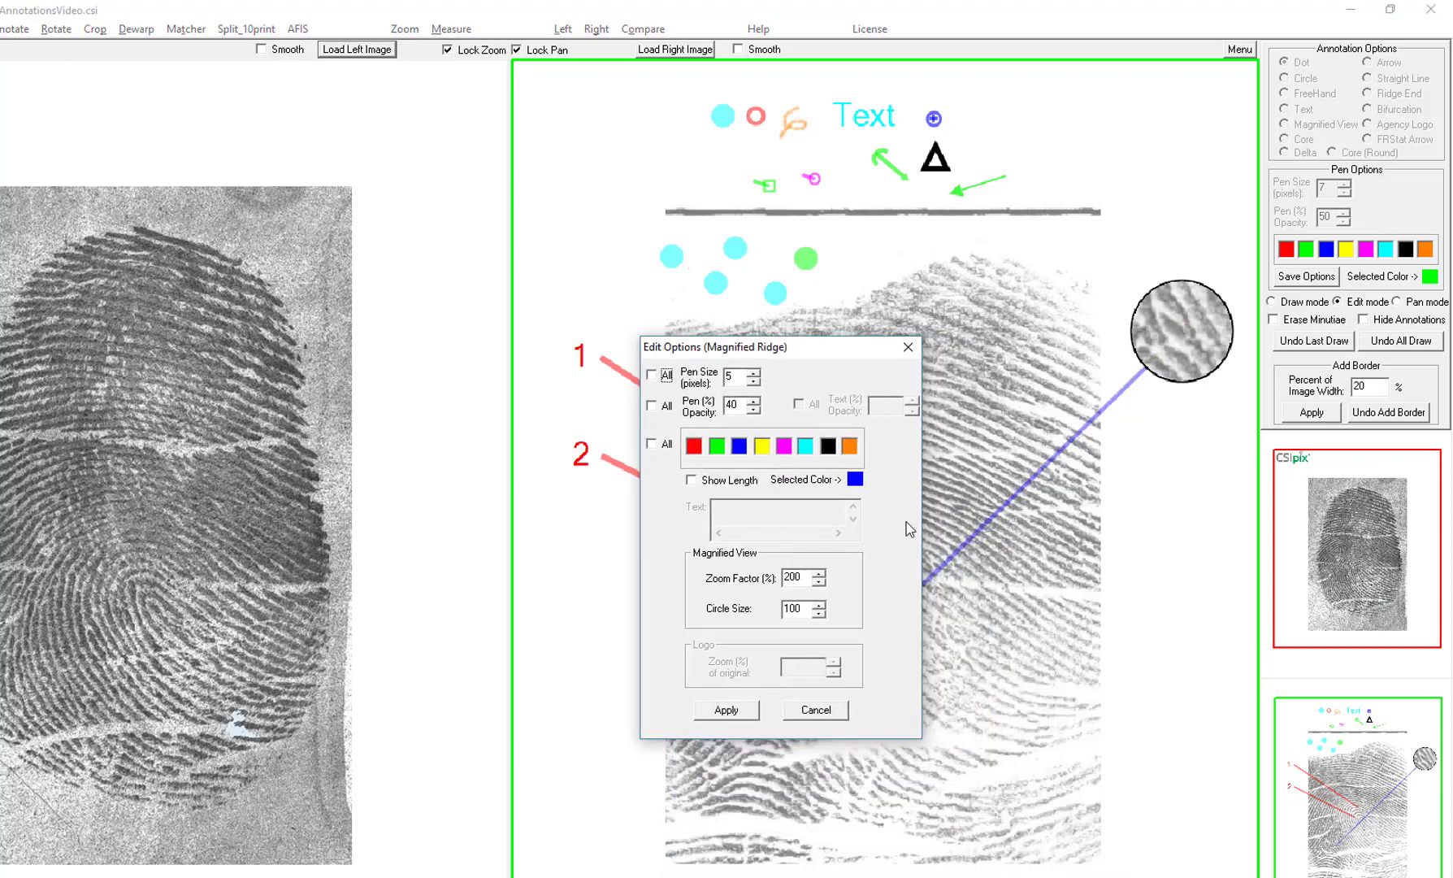
click(819, 605)
click(819, 605)
click(819, 605)
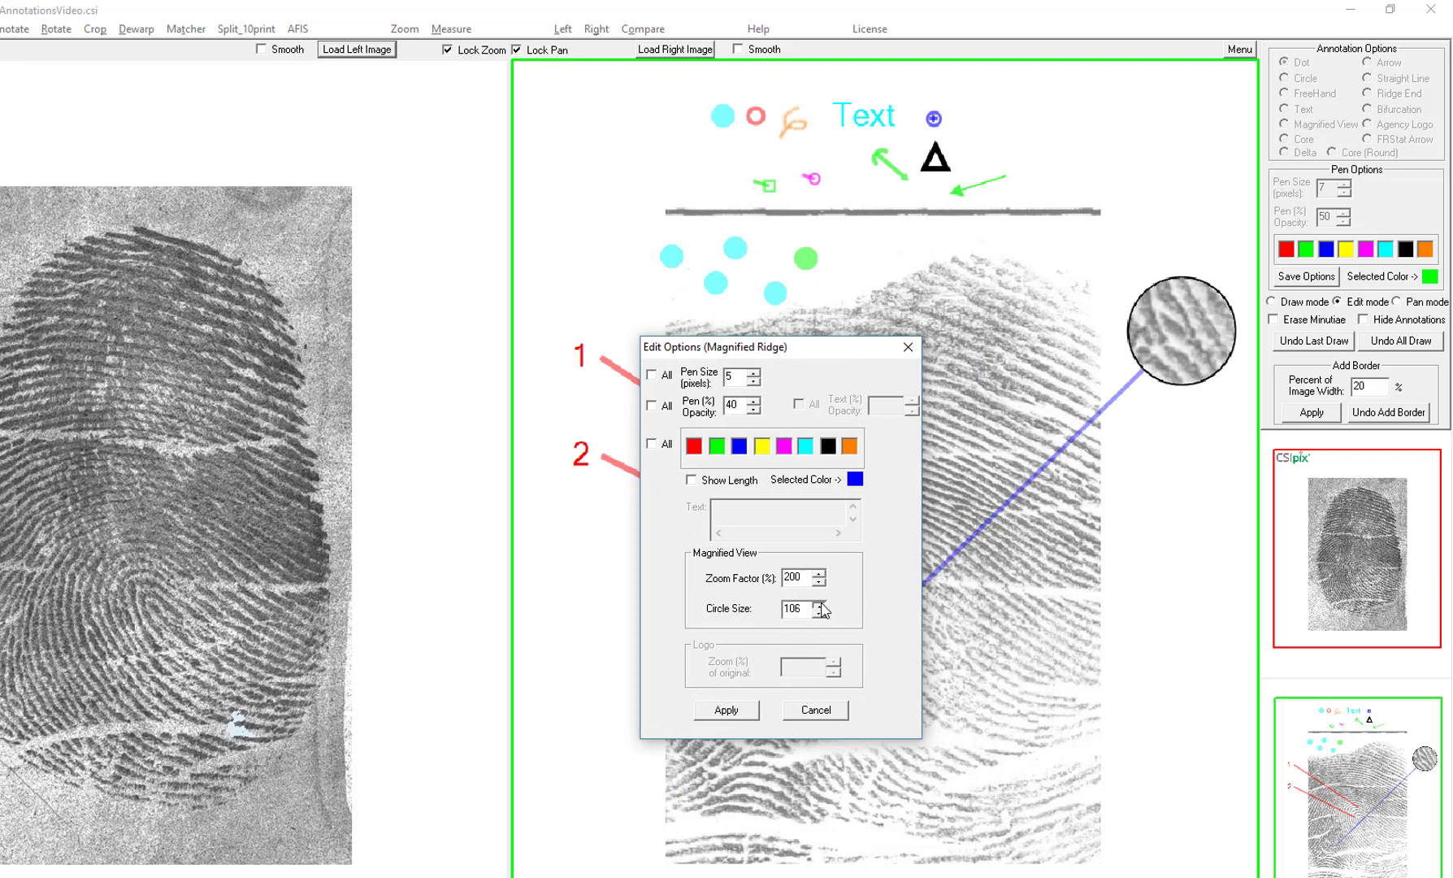
click(819, 605)
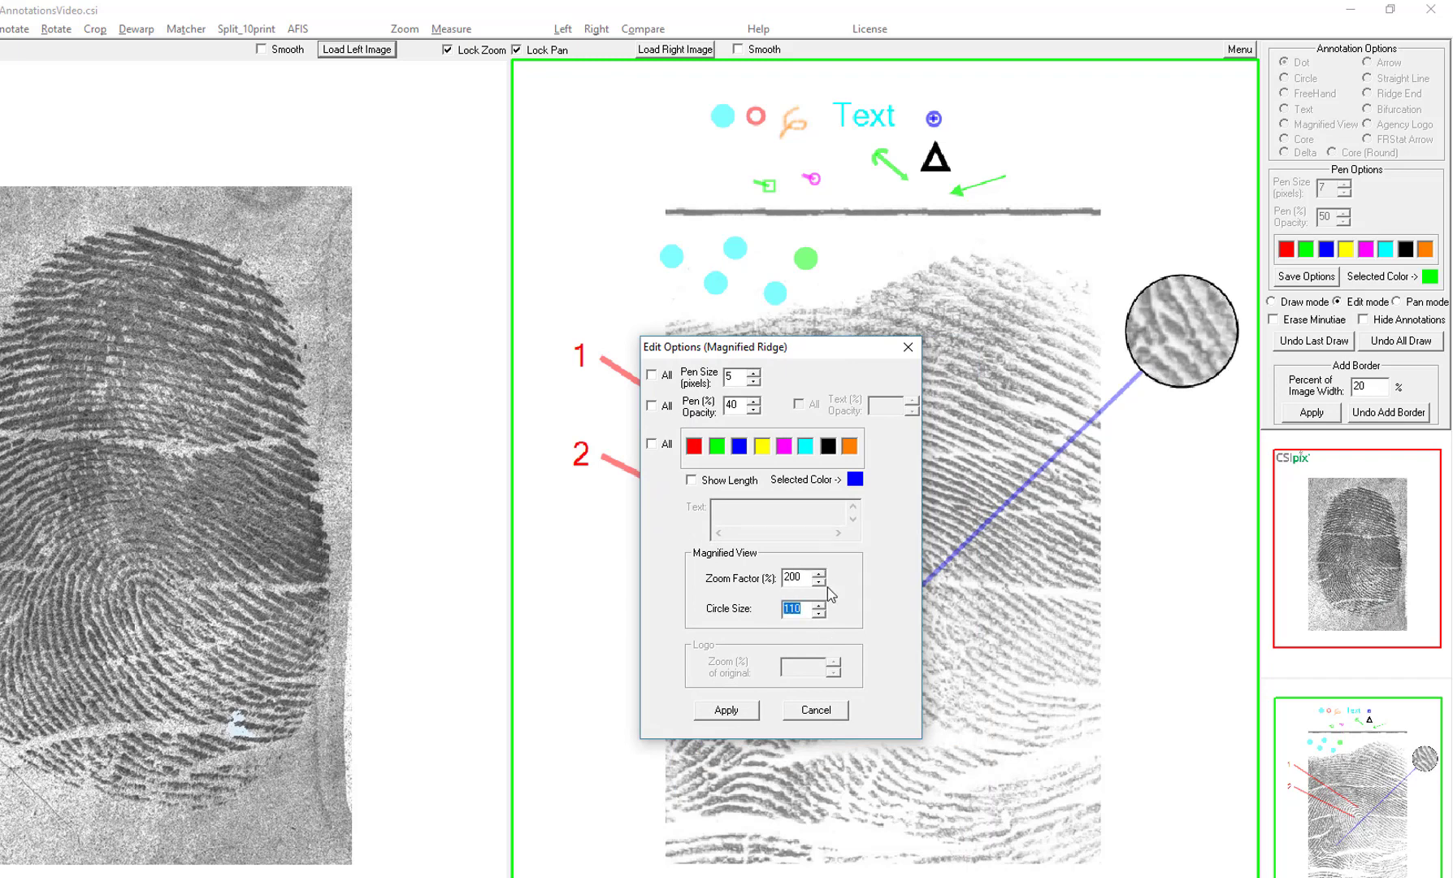
drag(810, 576, 735, 582)
click(818, 573)
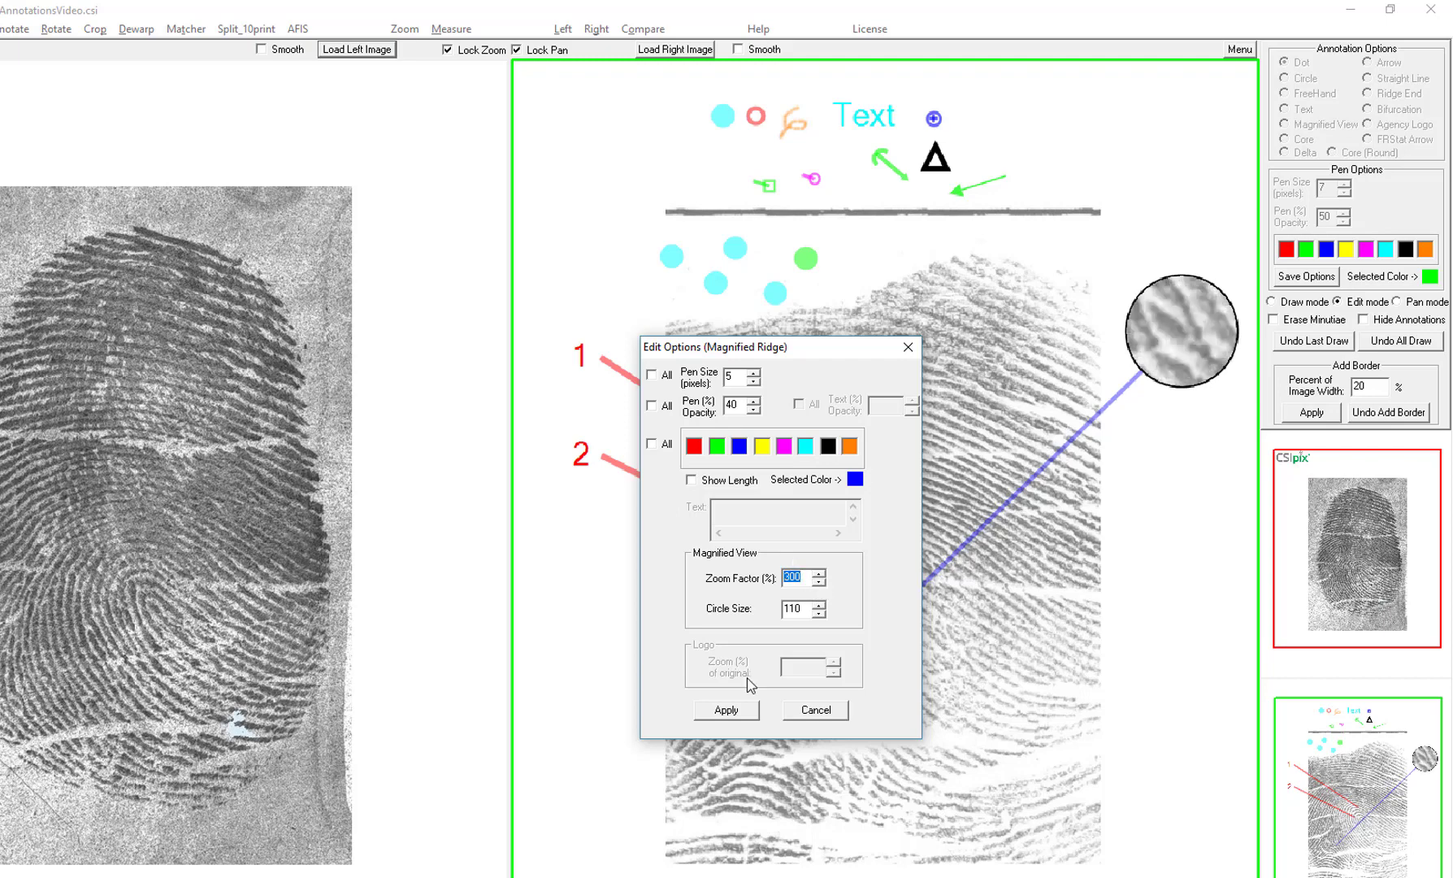
click(731, 713)
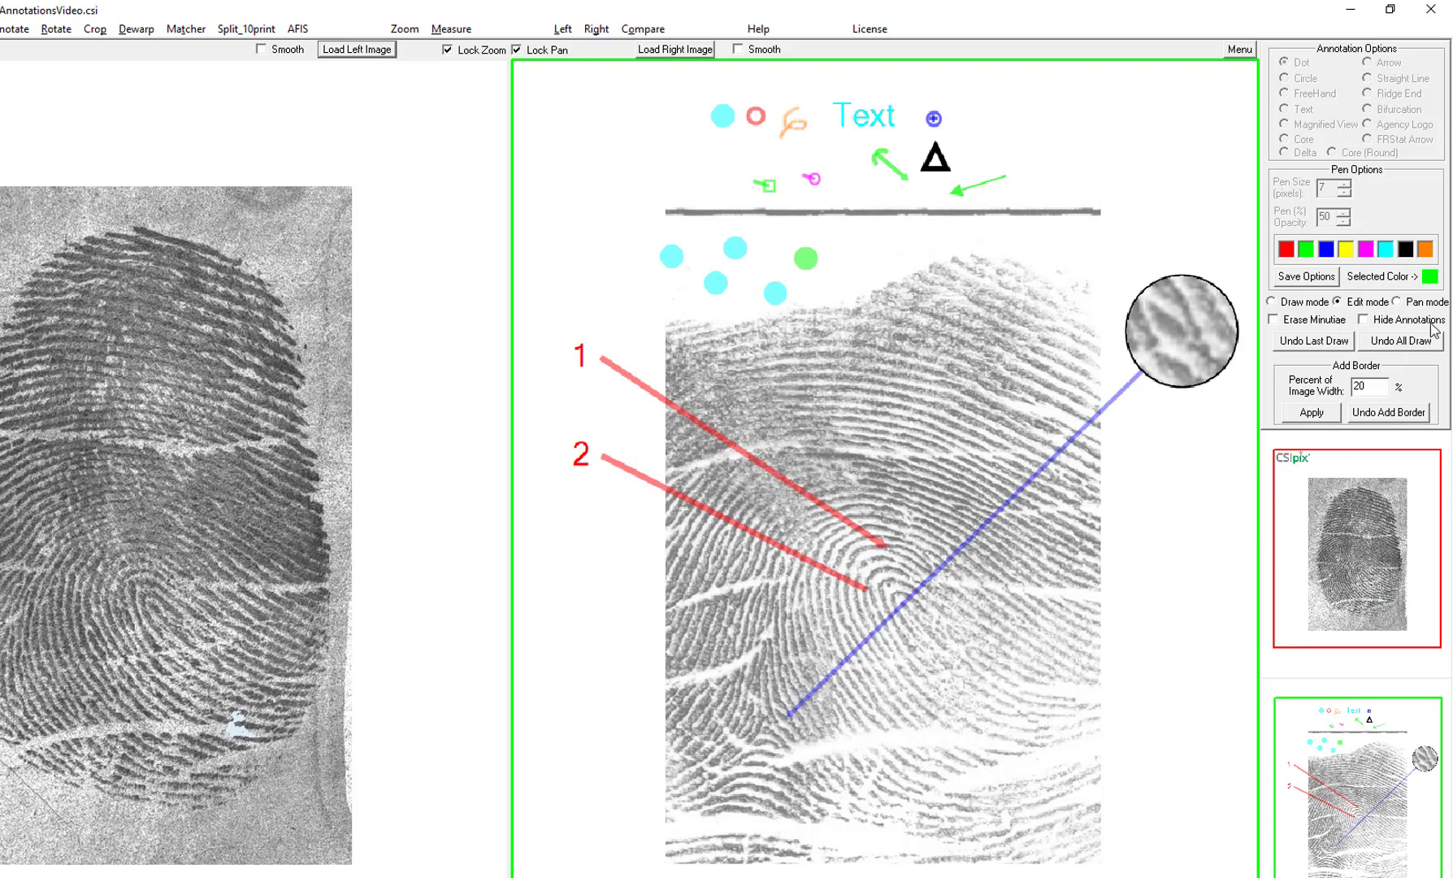
Step: Undo all annotations on the known print and return to drawing magnified views
click(1403, 345)
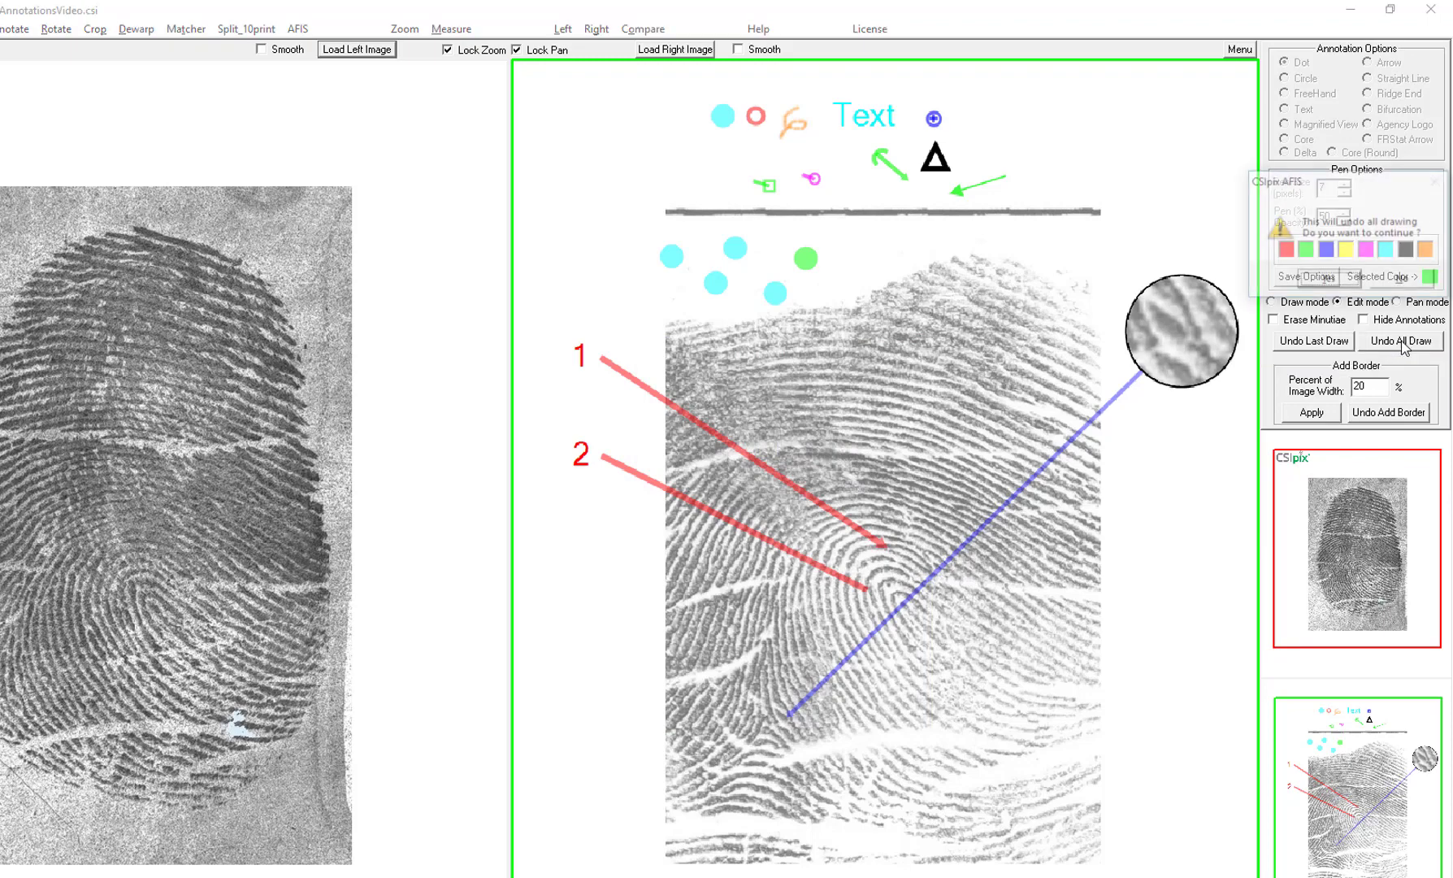
click(1339, 286)
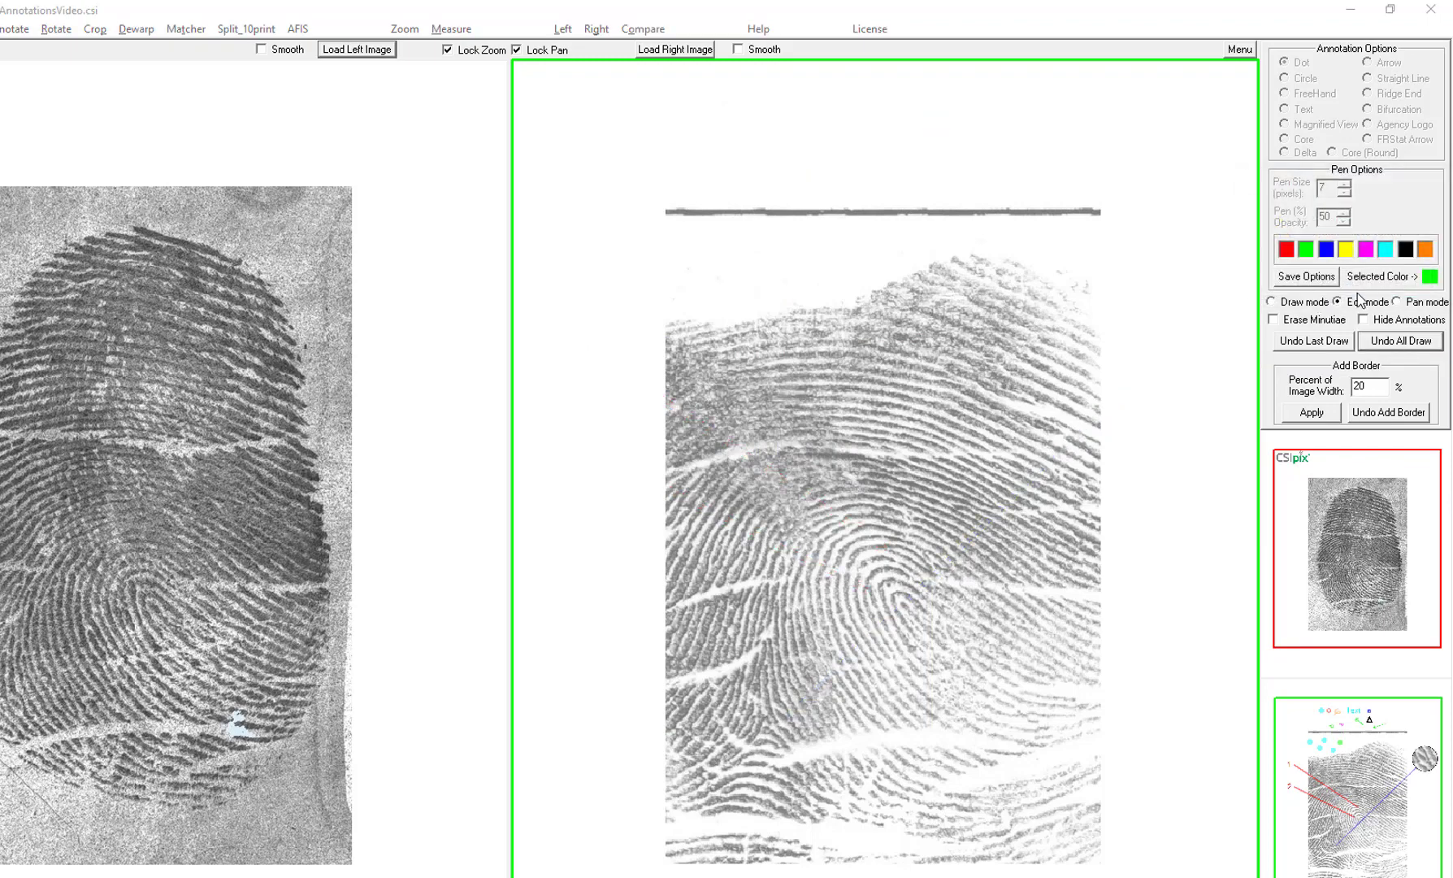
click(1303, 302)
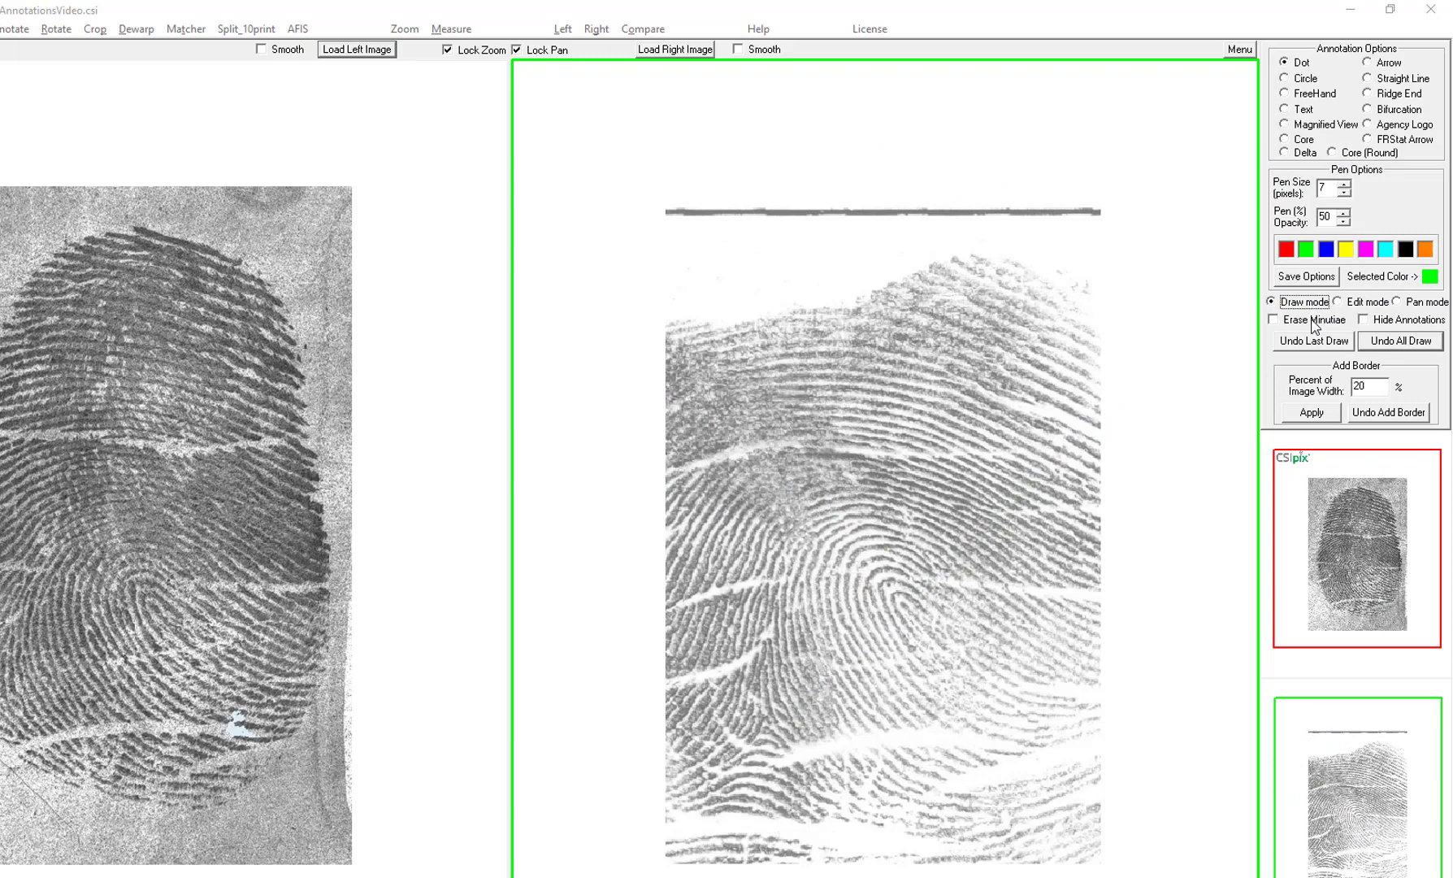
click(1285, 124)
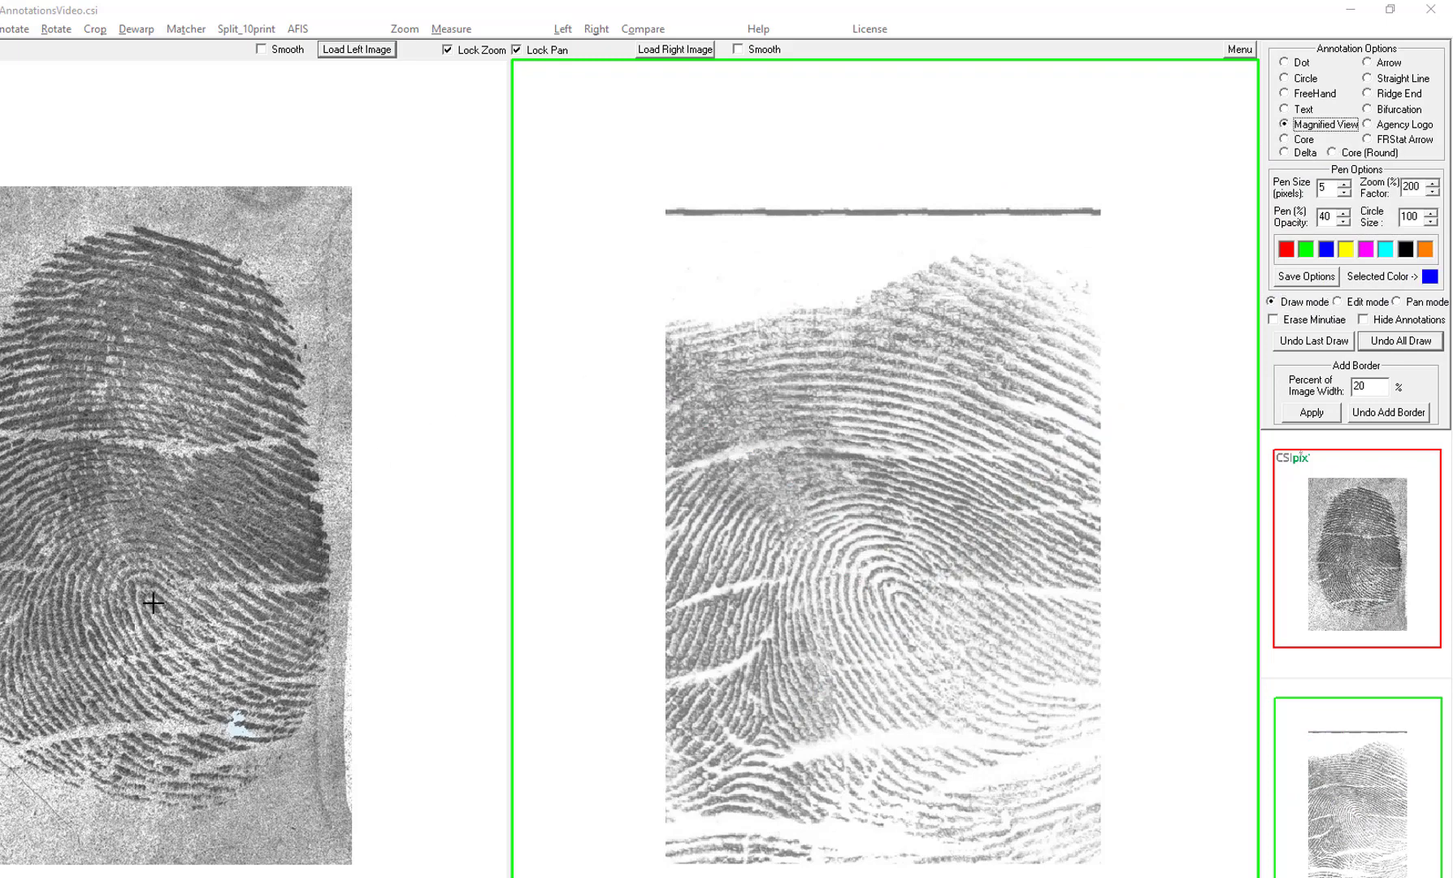
Step: Draw two pairs of matching magnified-view circles on the latent and known prints
drag(153, 602, 424, 475)
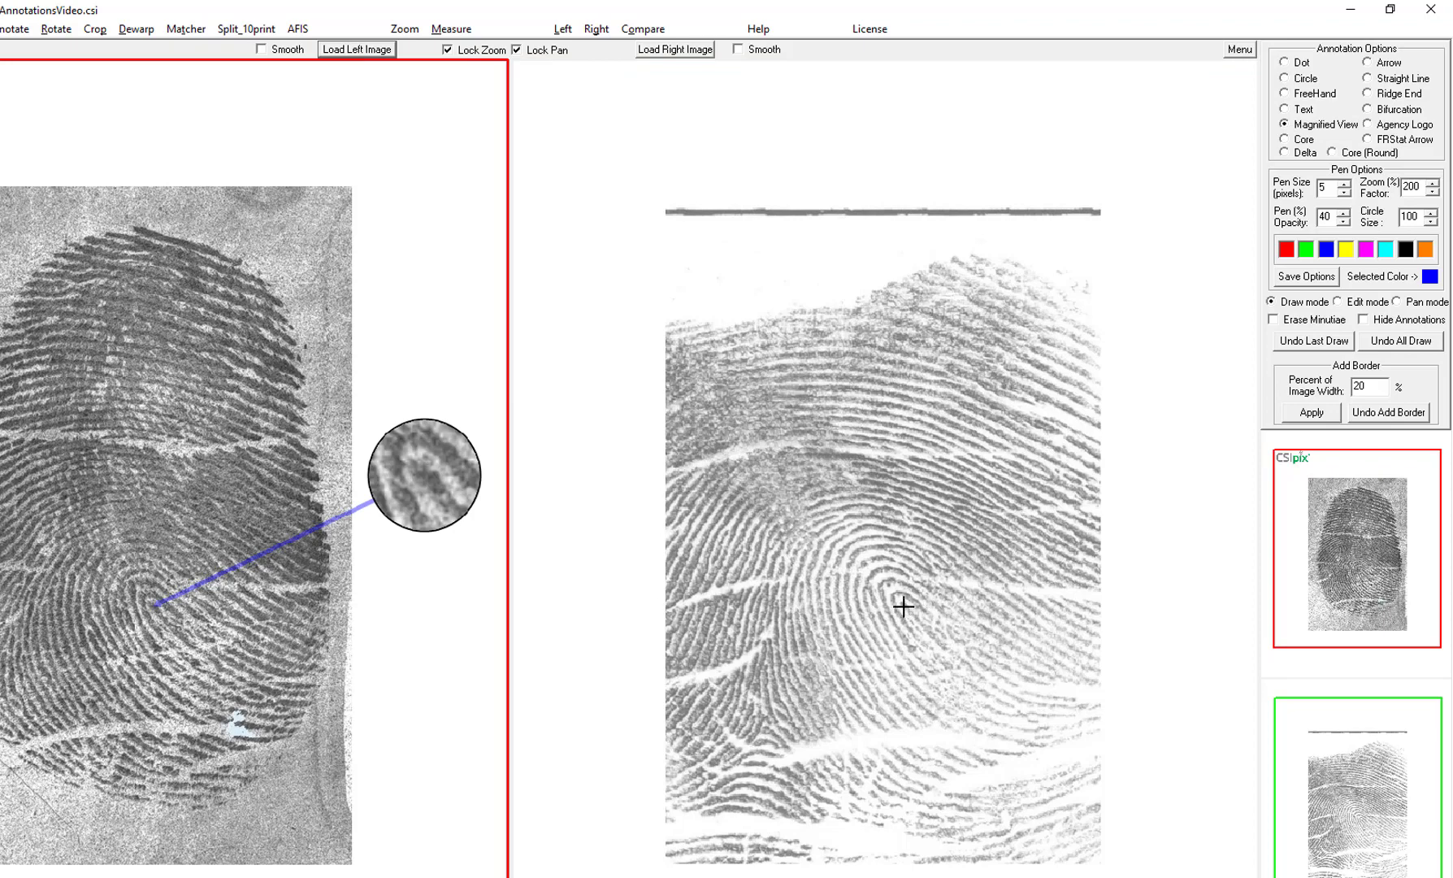
drag(903, 605, 592, 470)
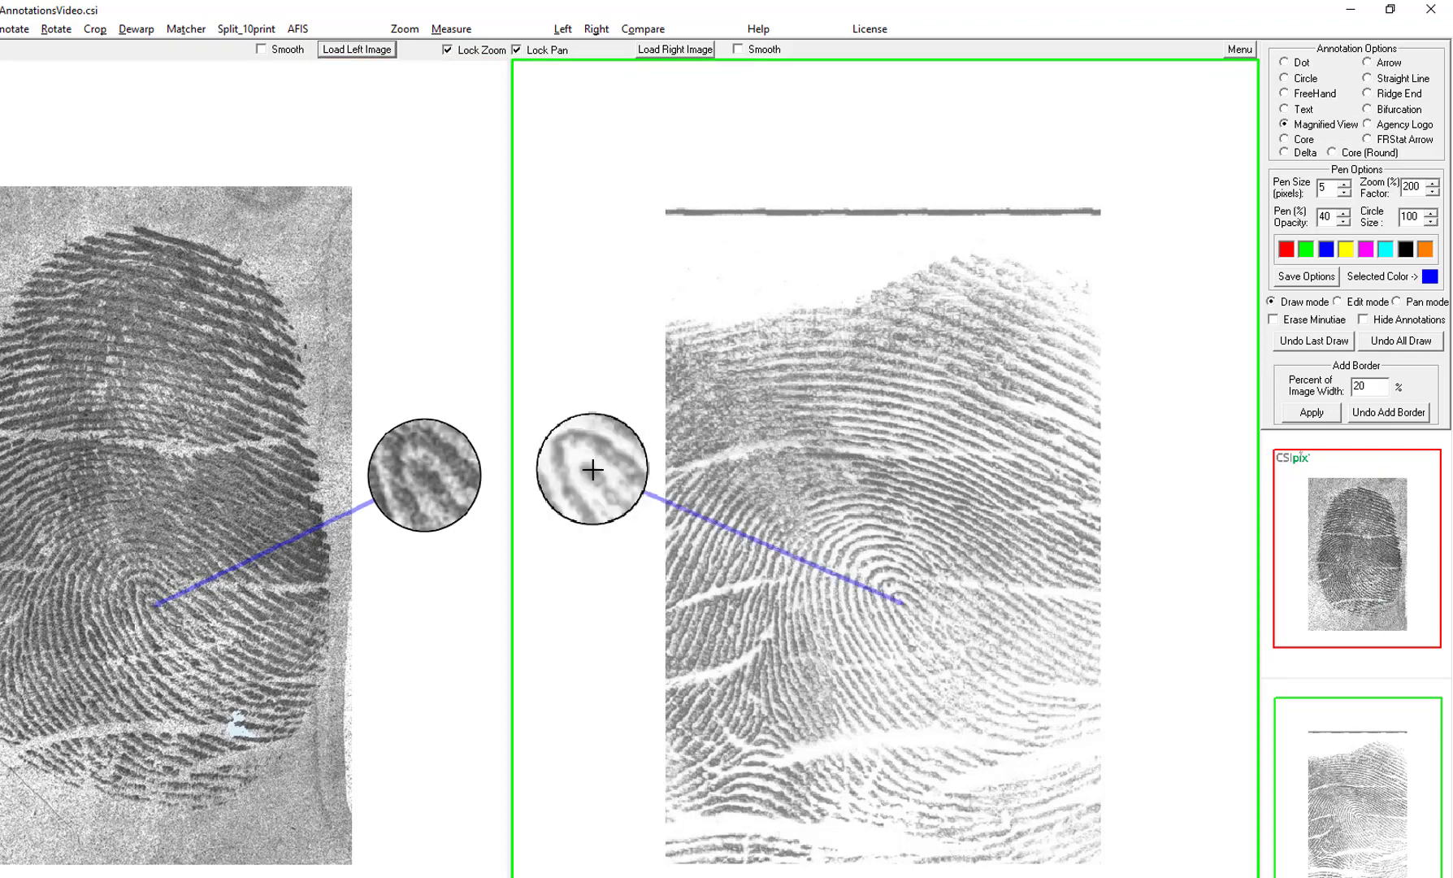
drag(16, 702, 419, 646)
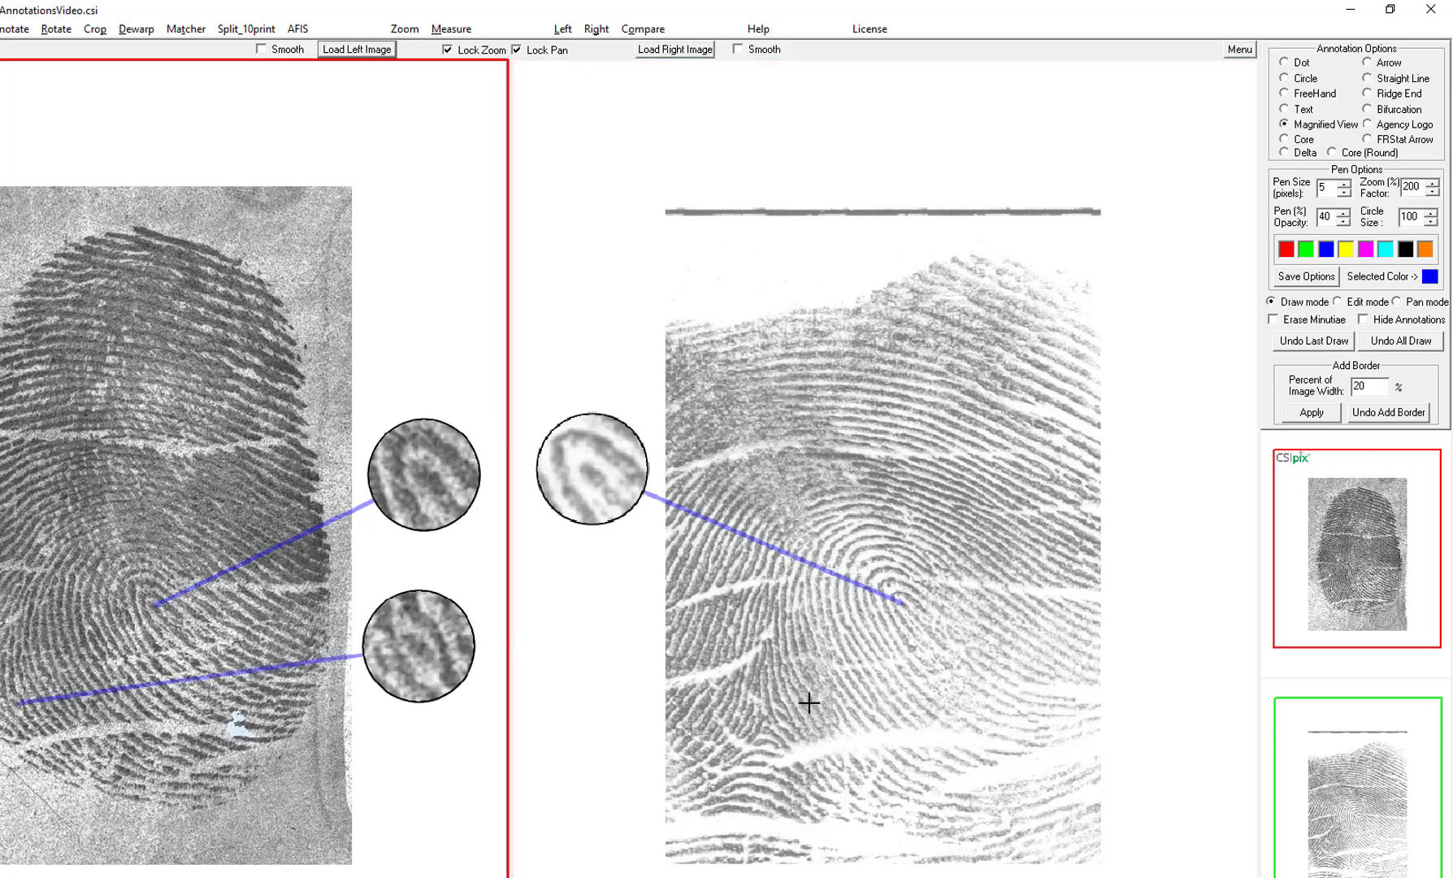
drag(783, 716, 587, 636)
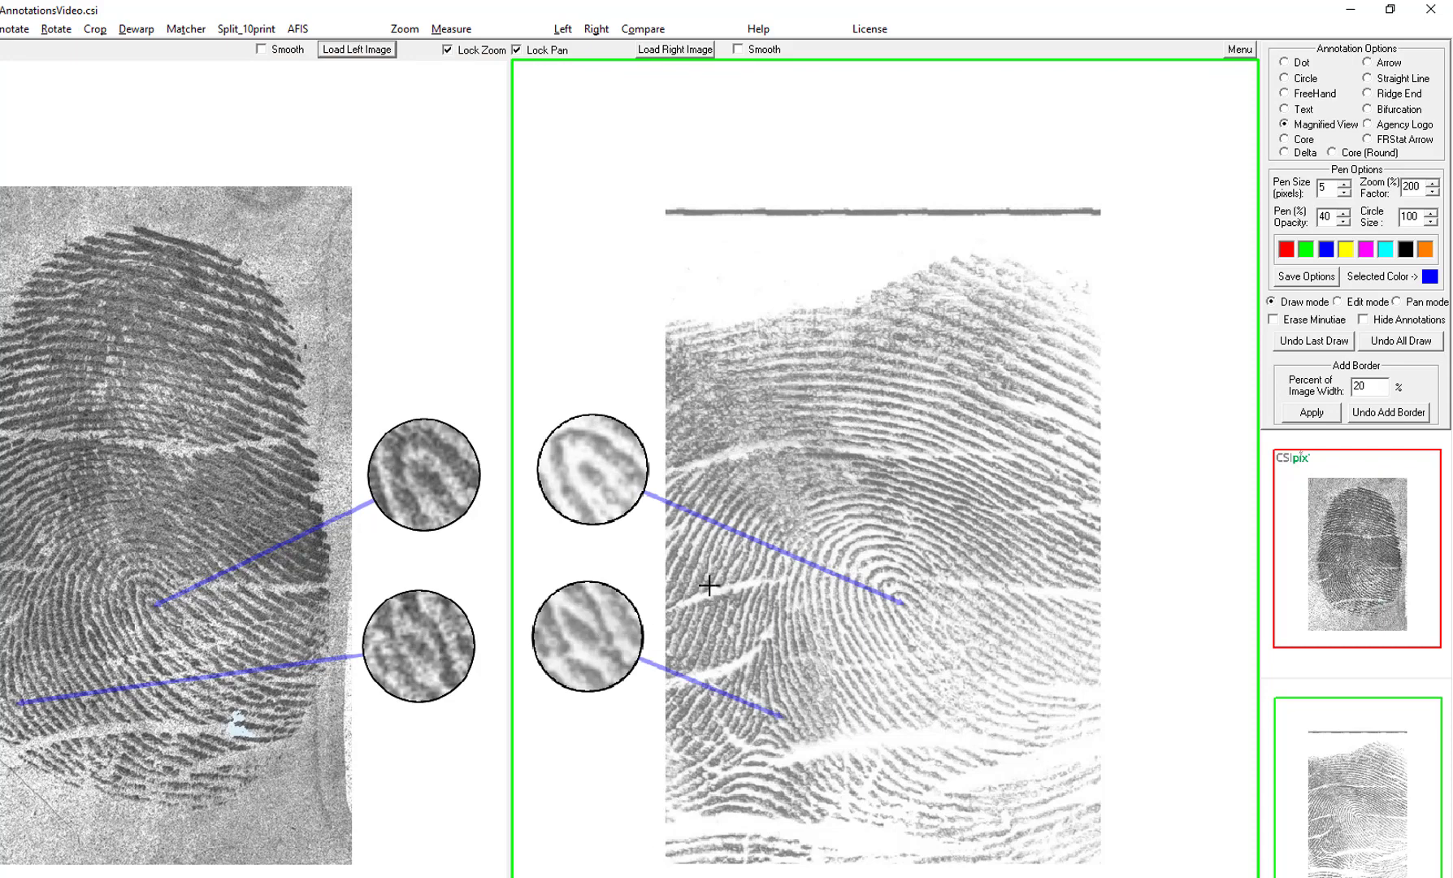
right_click(581, 487)
Step: Lower a magnified view's zoom factor to 225 and apply
click(624, 520)
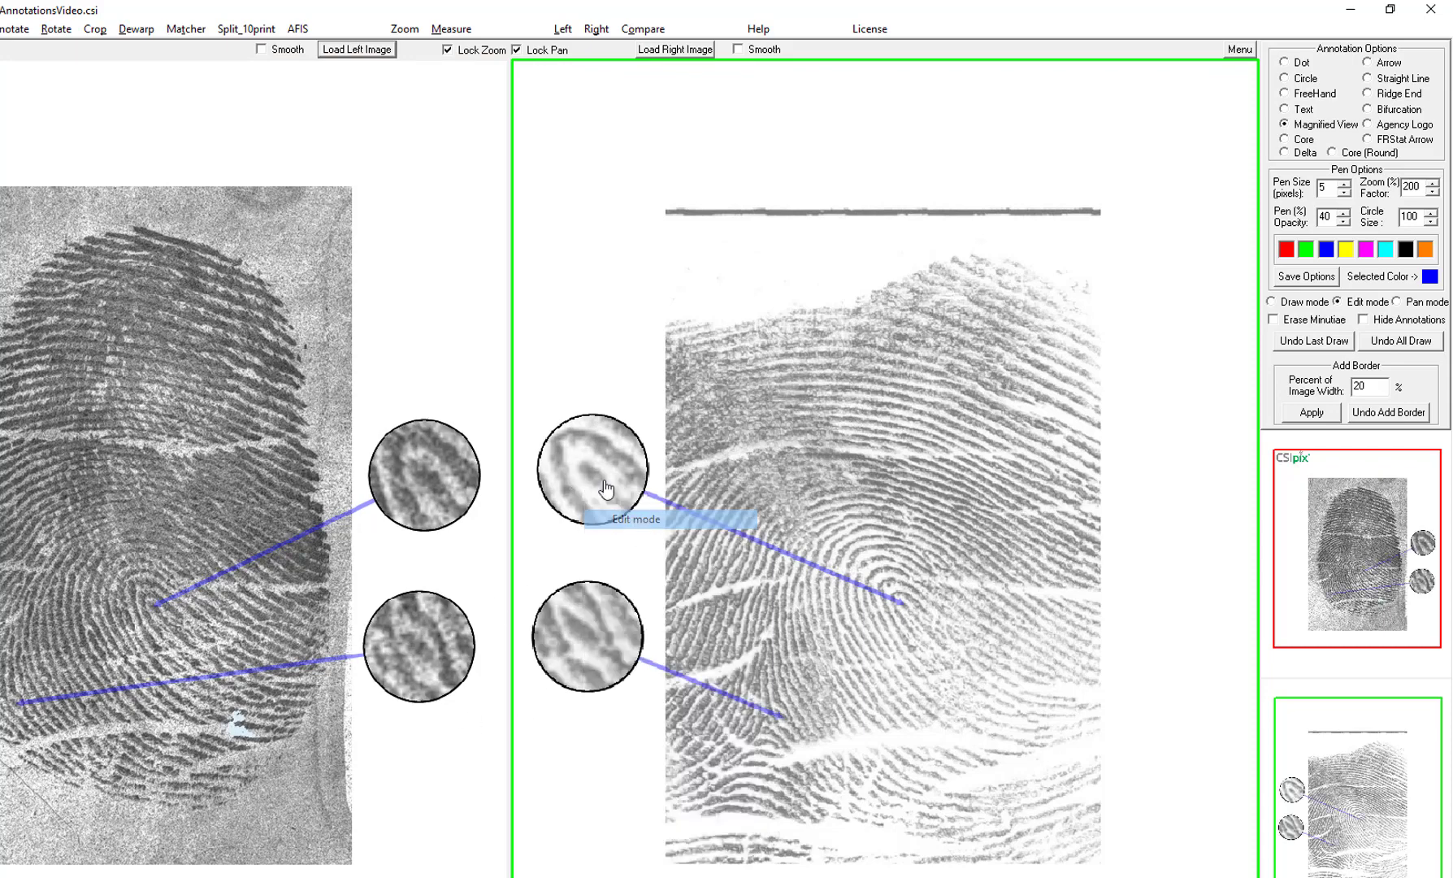
click(591, 468)
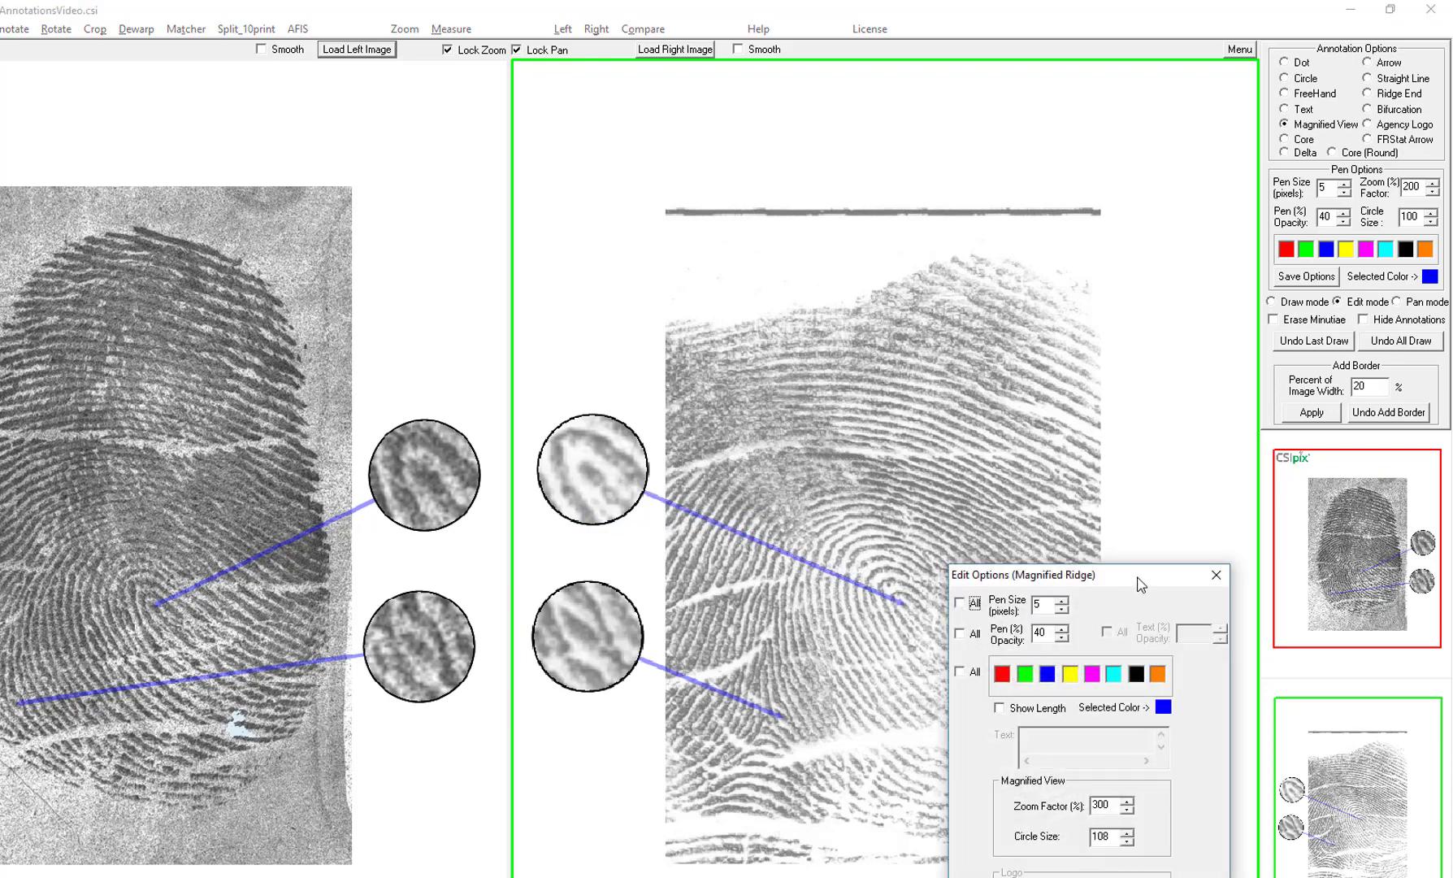
drag(1140, 584, 1047, 368)
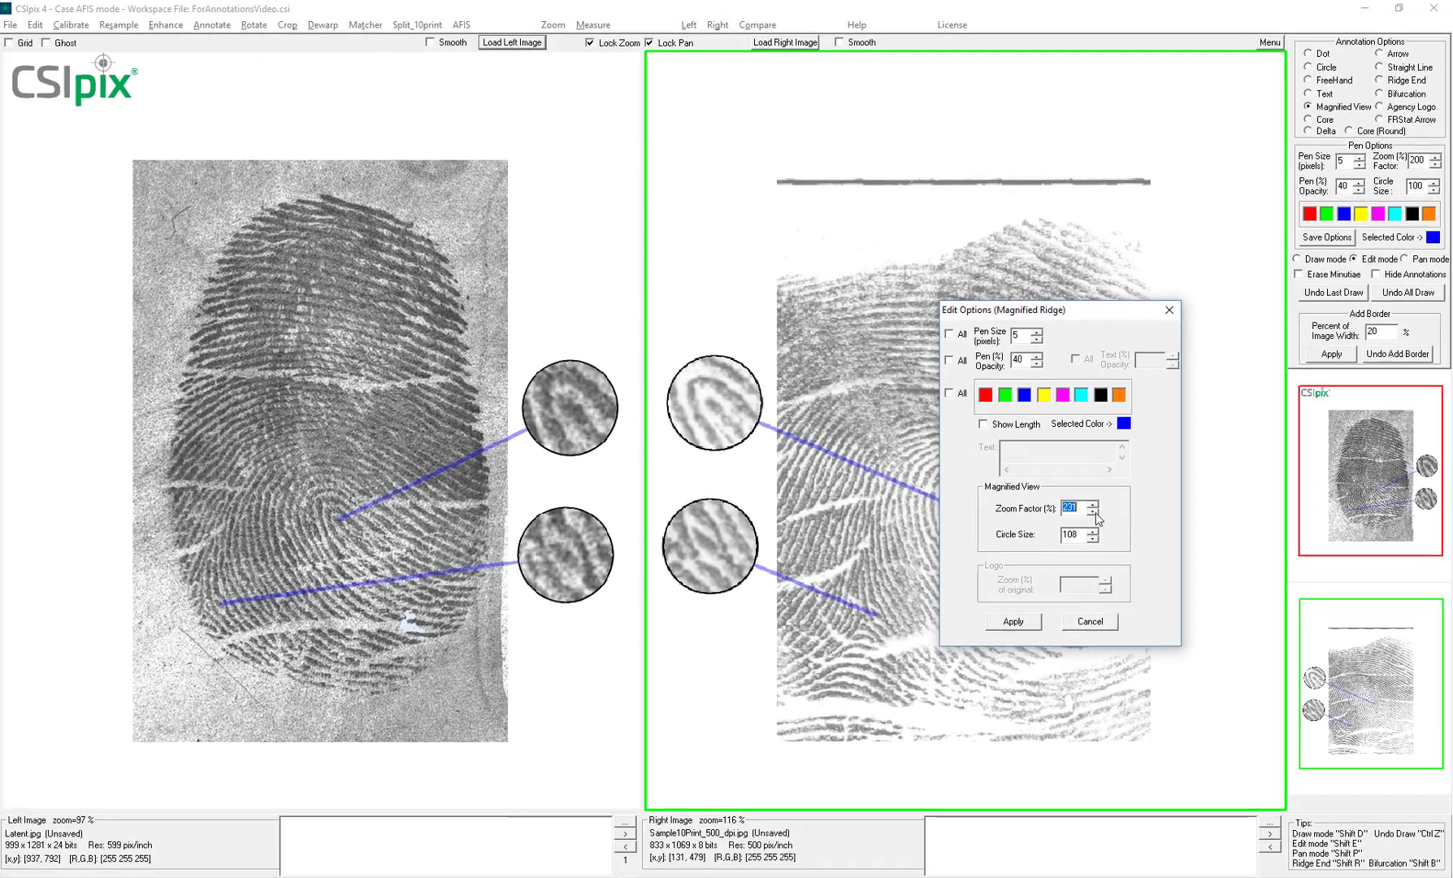
click(1033, 596)
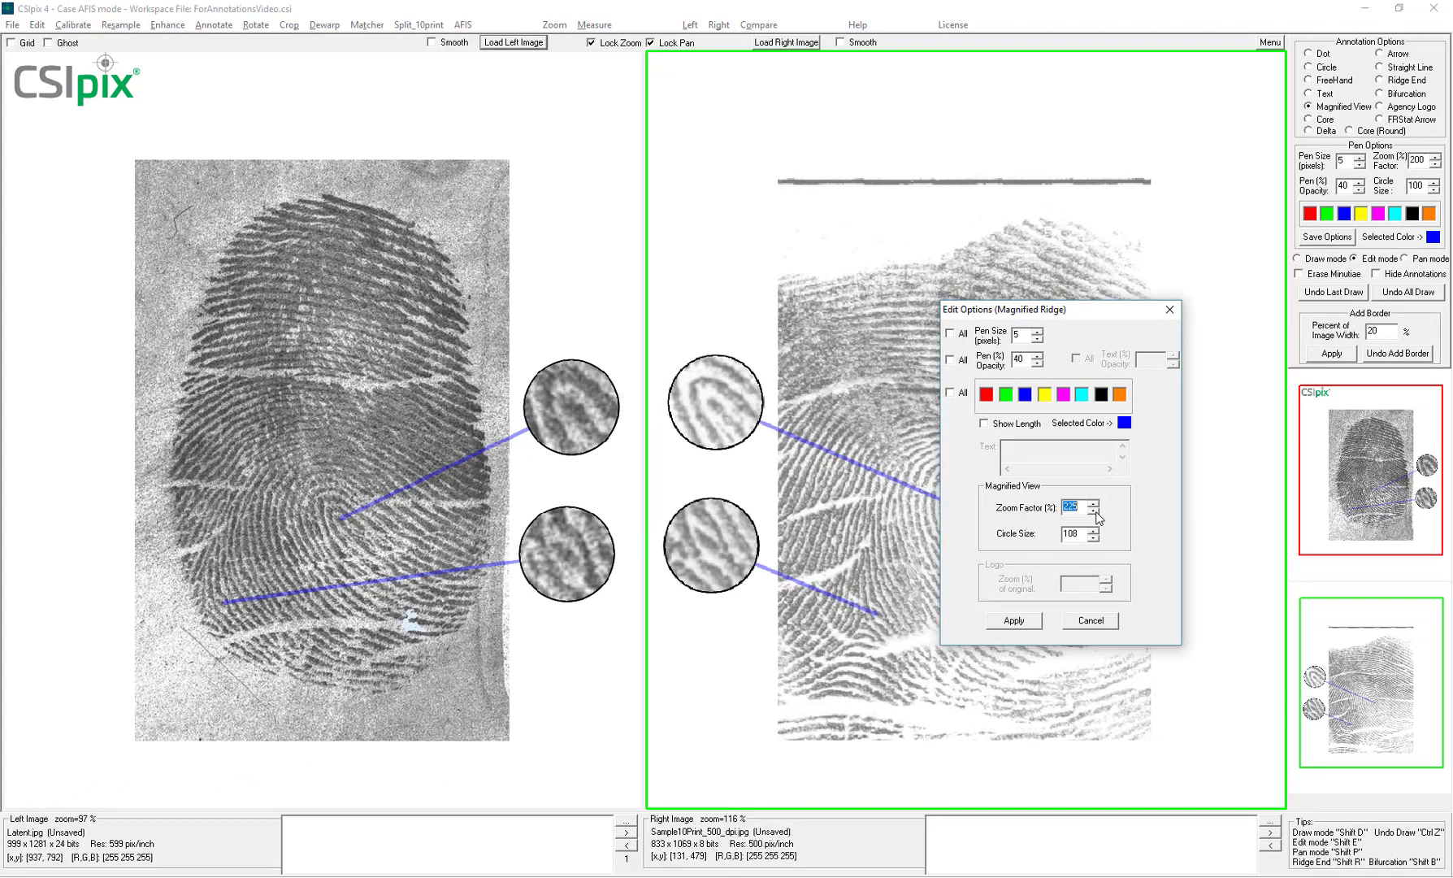
click(1021, 624)
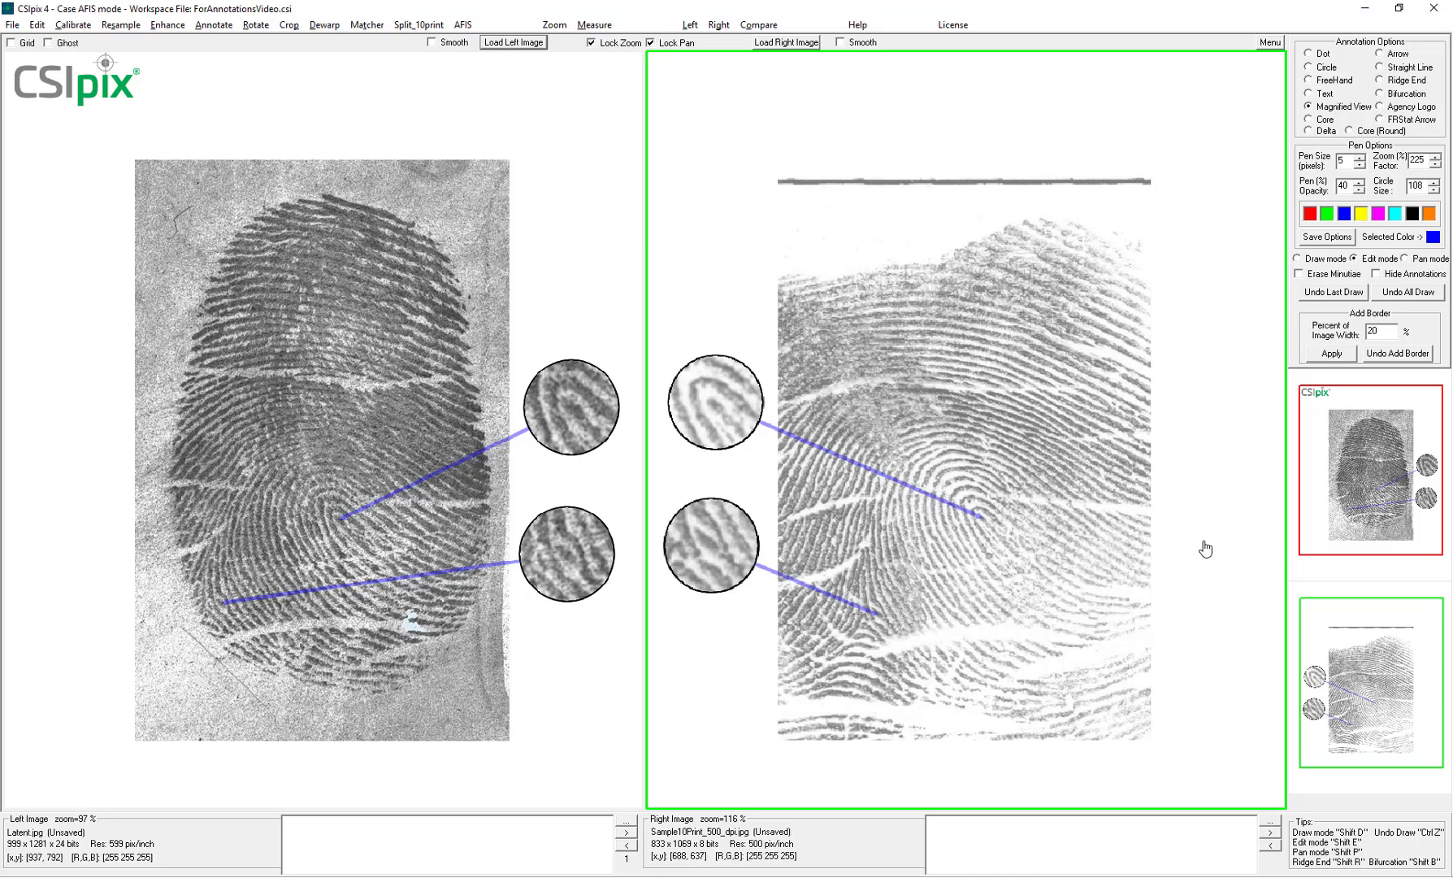
Step: Delete the known print's two magnifiers and add a magenta ridge ending near its core
click(865, 472)
right_click(849, 460)
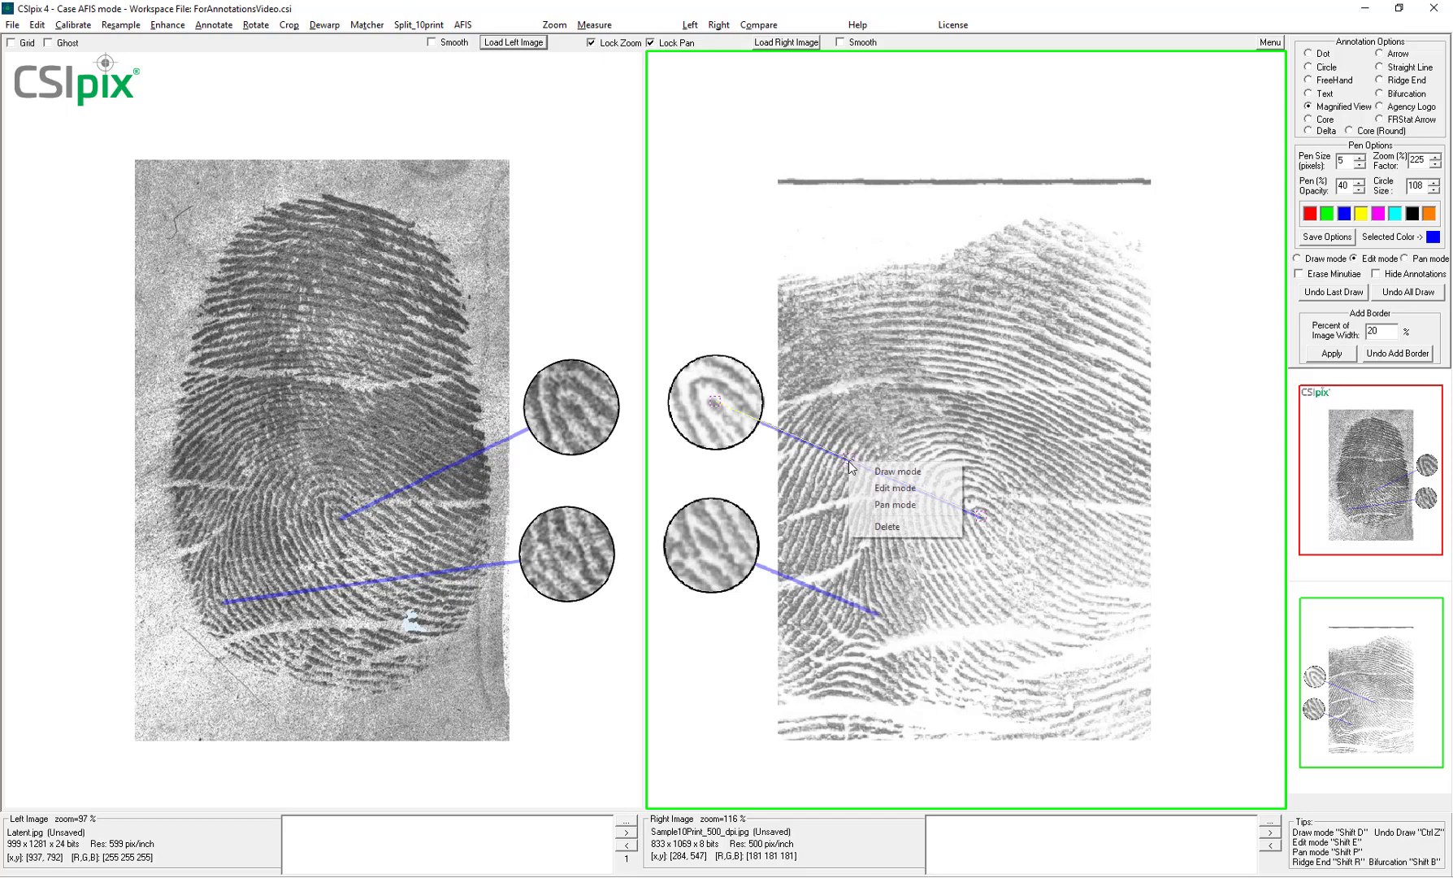
click(887, 526)
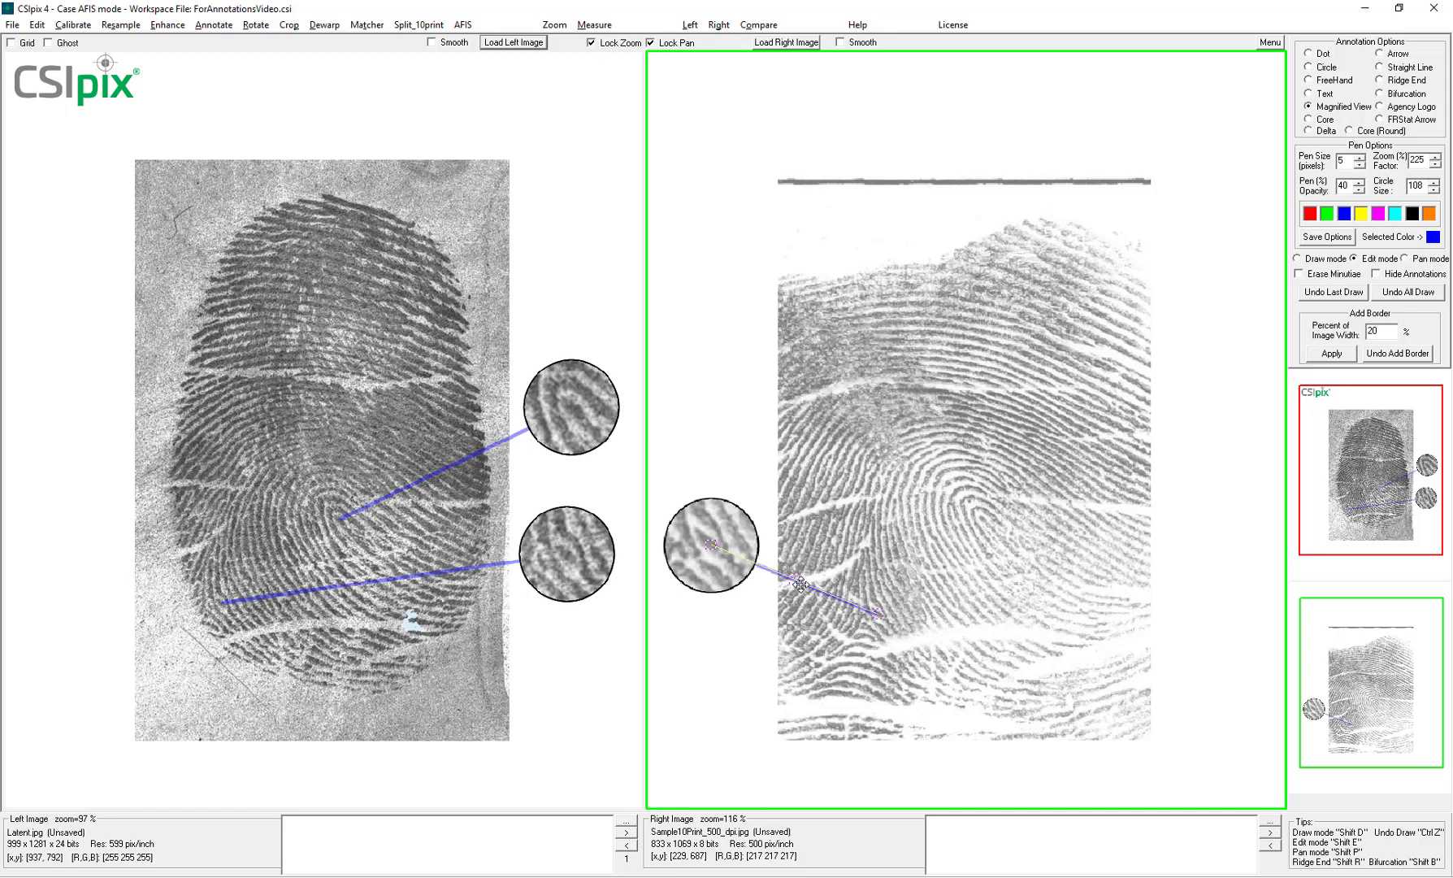
key(Delete)
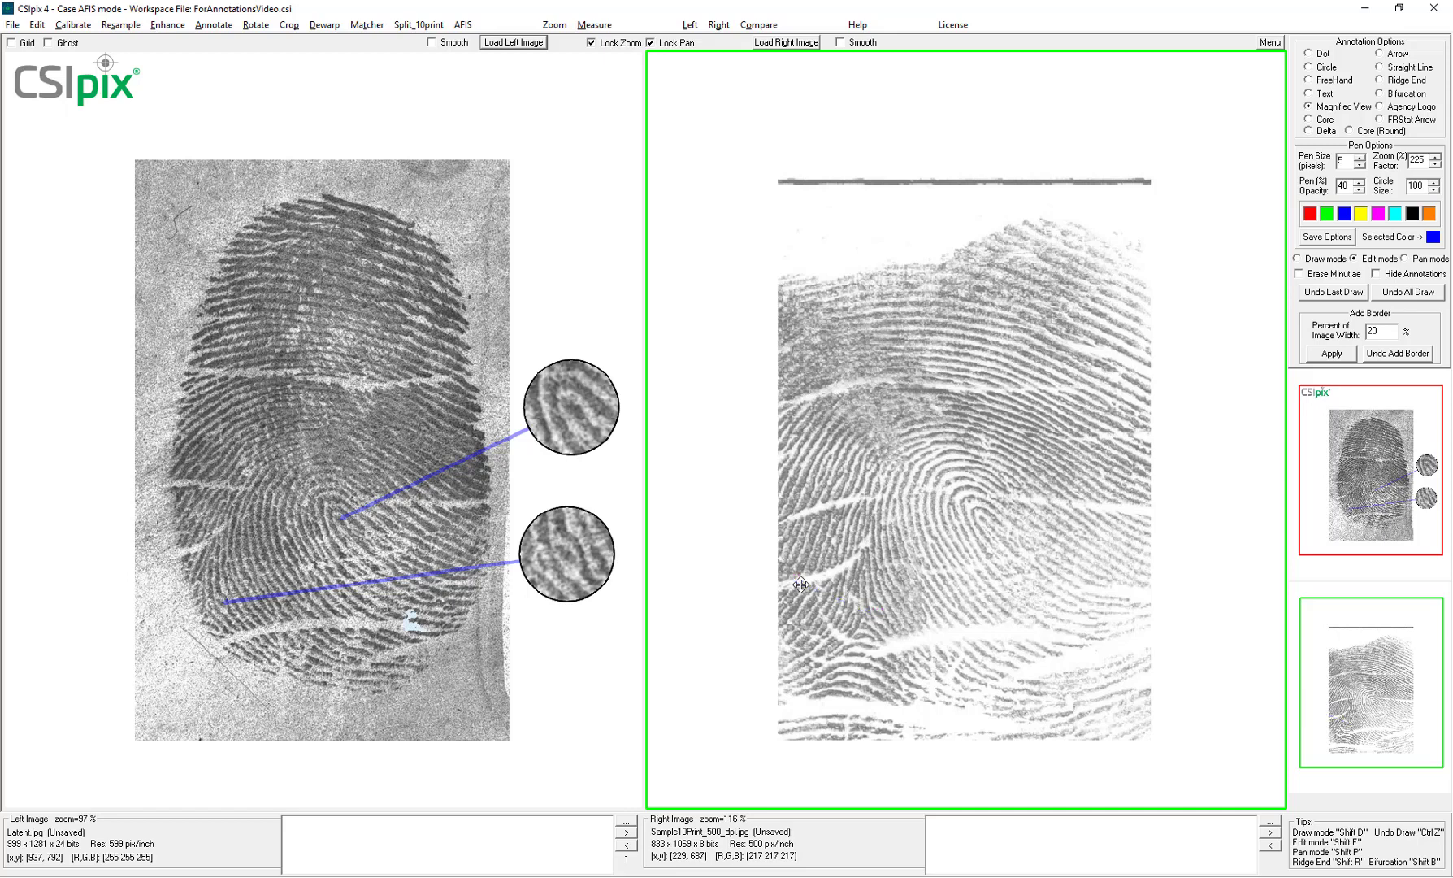
key(shift+r)
click(951, 505)
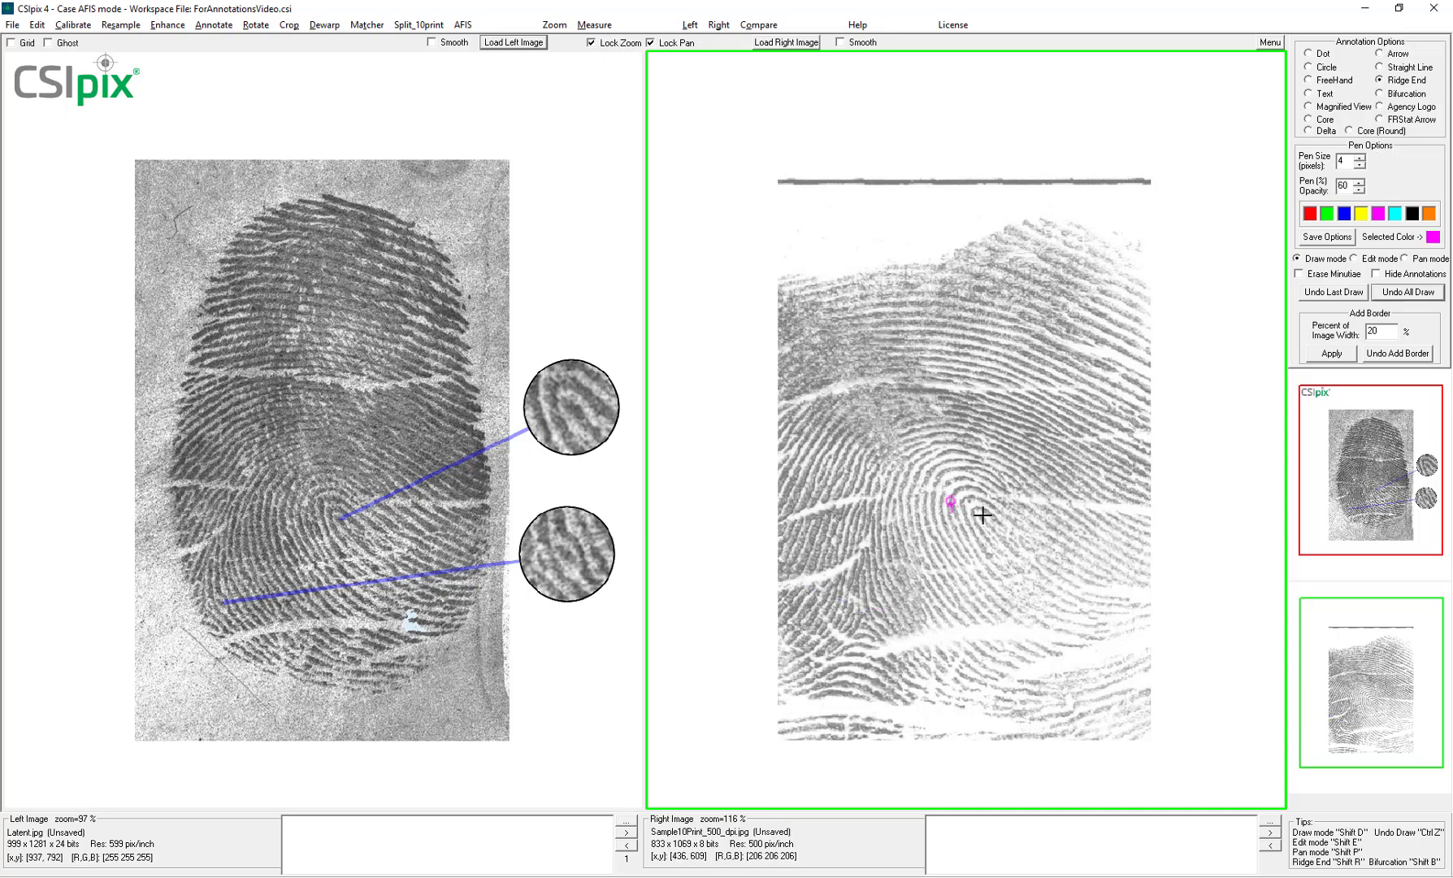
Step: Add a second ridge-end mark near the known print's core and move the first onto another ridge
click(988, 524)
key(shift+e)
scroll(999, 534, up, 3)
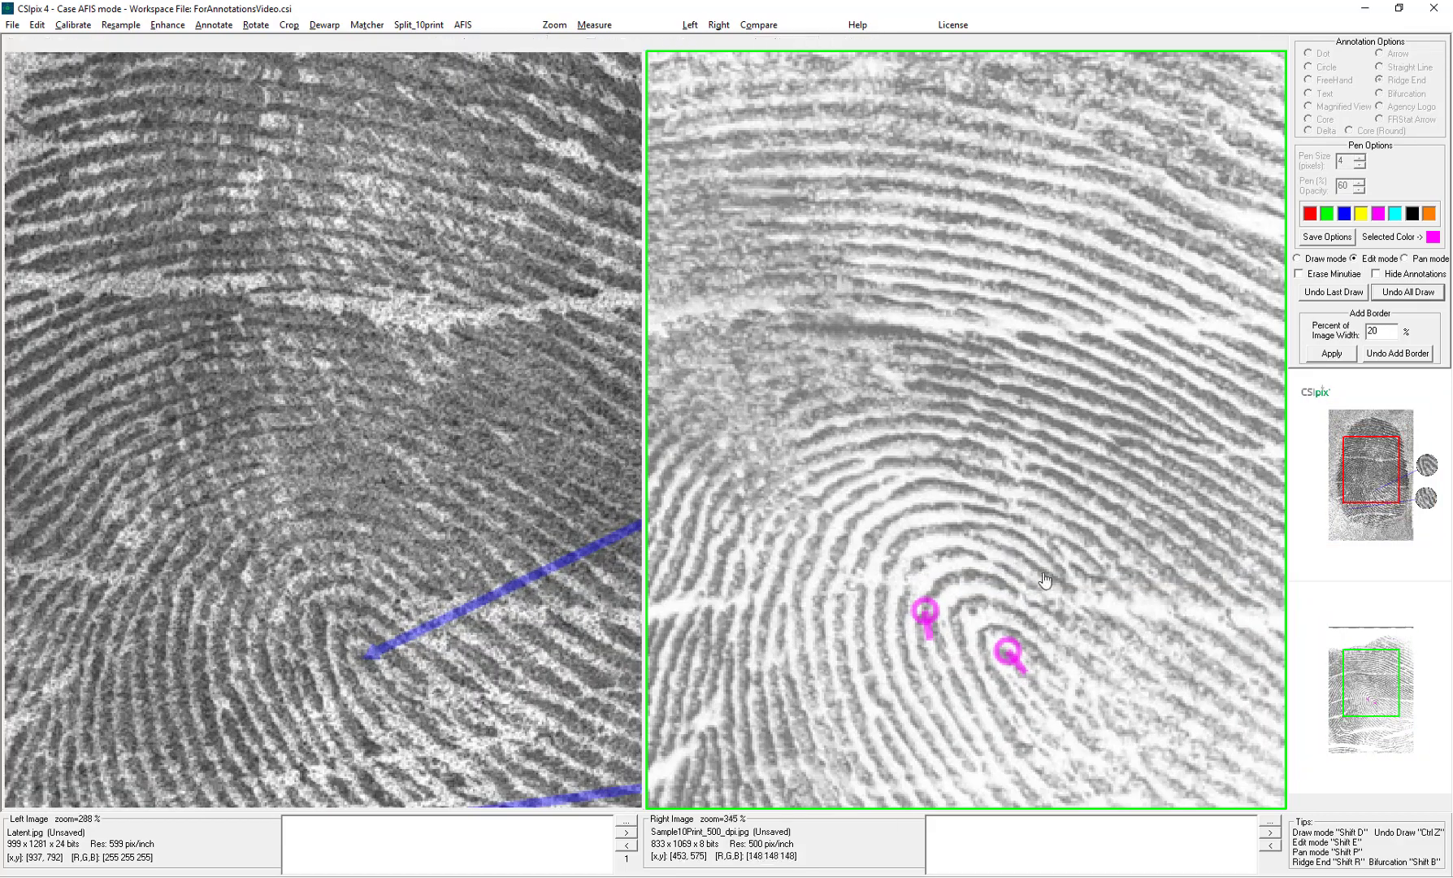
scroll(1020, 572, up, 1)
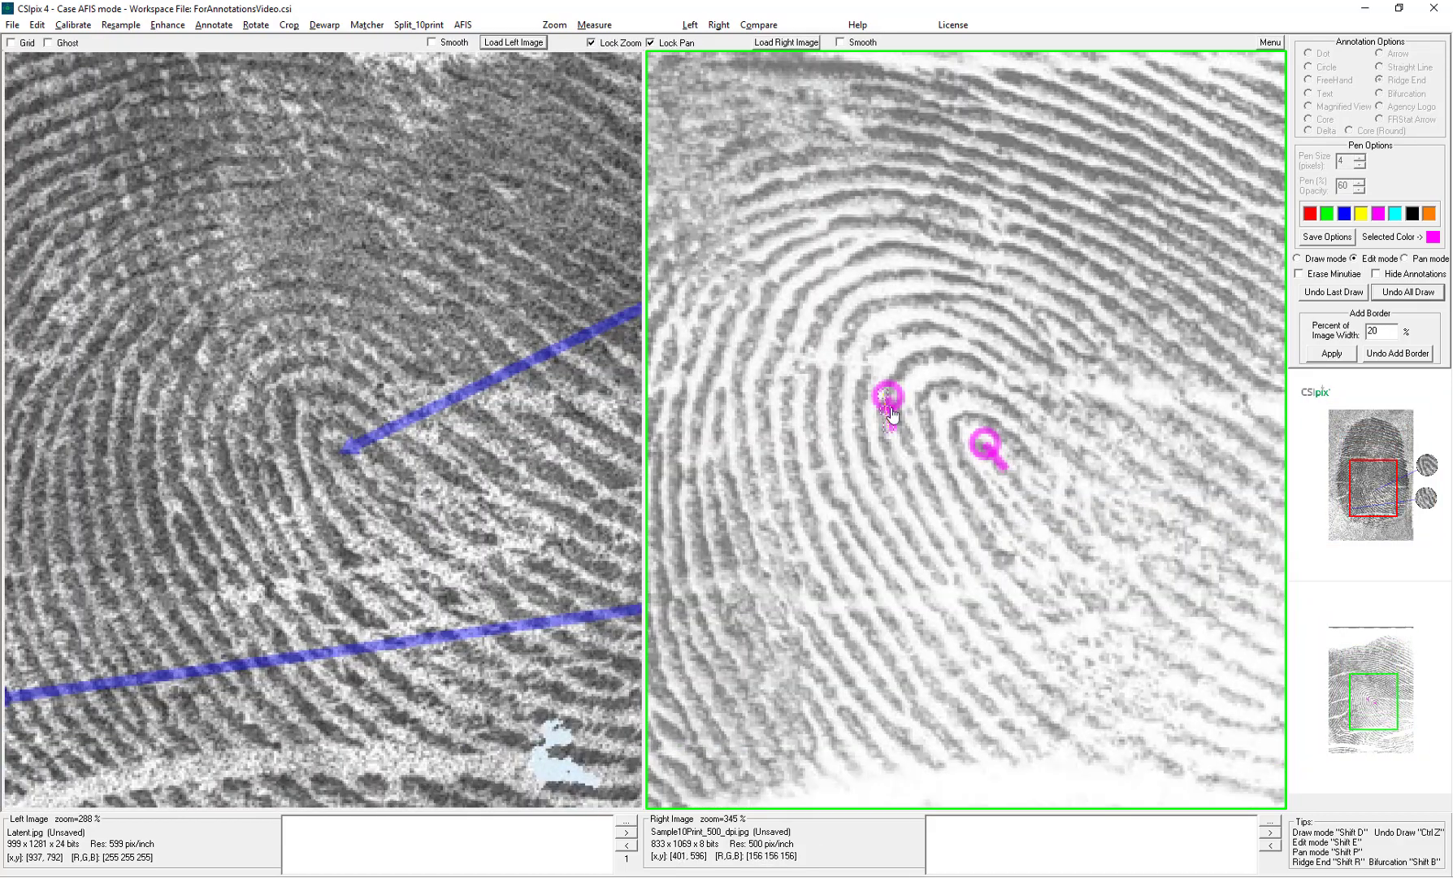
mouse_move(889, 410)
mouse_down()
mouse_move(799, 376)
mouse_move(804, 388)
mouse_move(925, 380)
mouse_move(897, 392)
mouse_move(926, 394)
mouse_up()
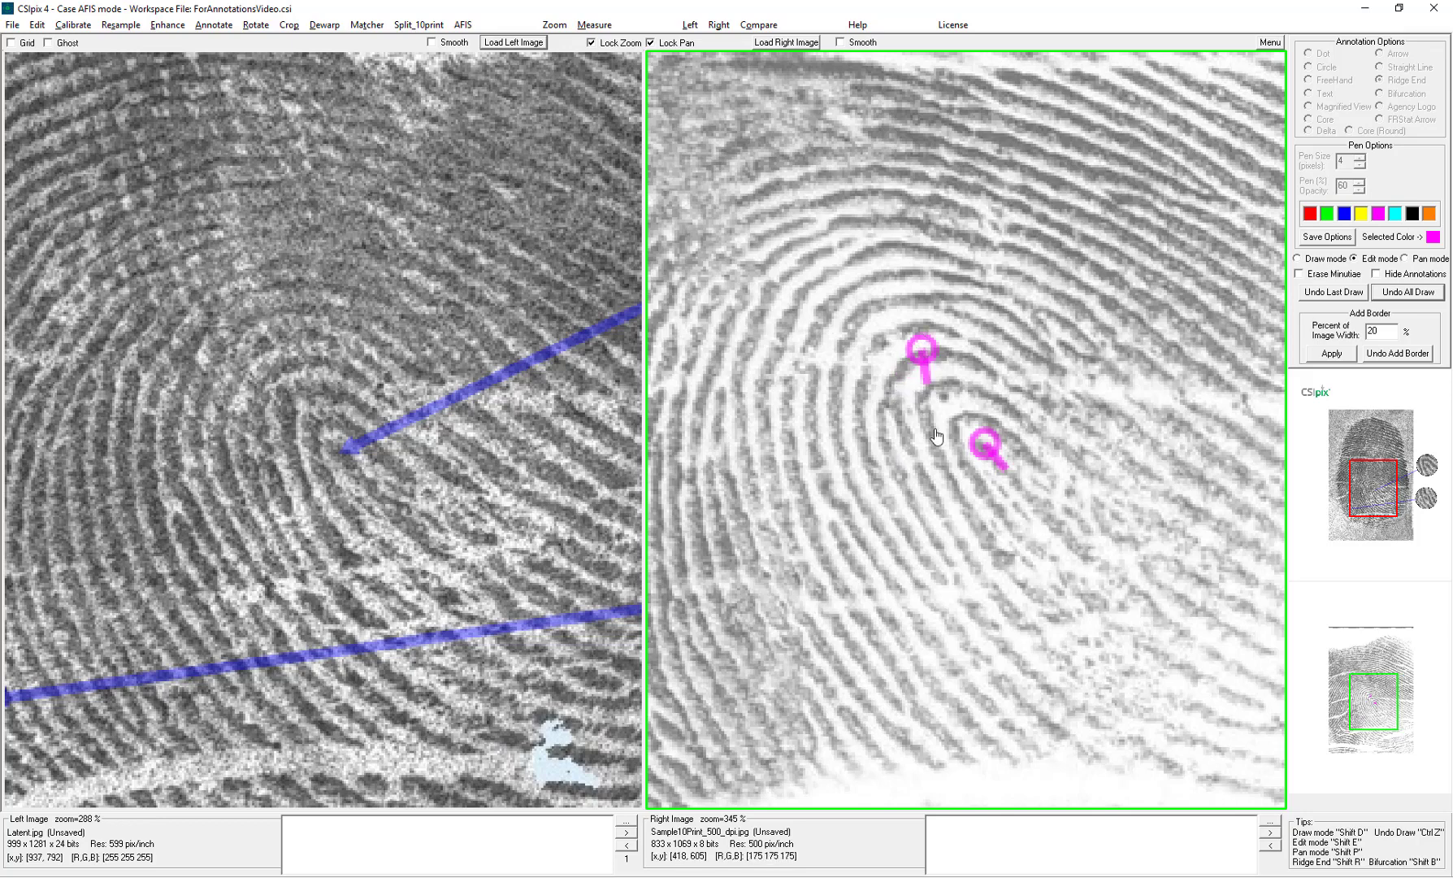
scroll(934, 431, down, 2)
scroll(934, 428, down, 5)
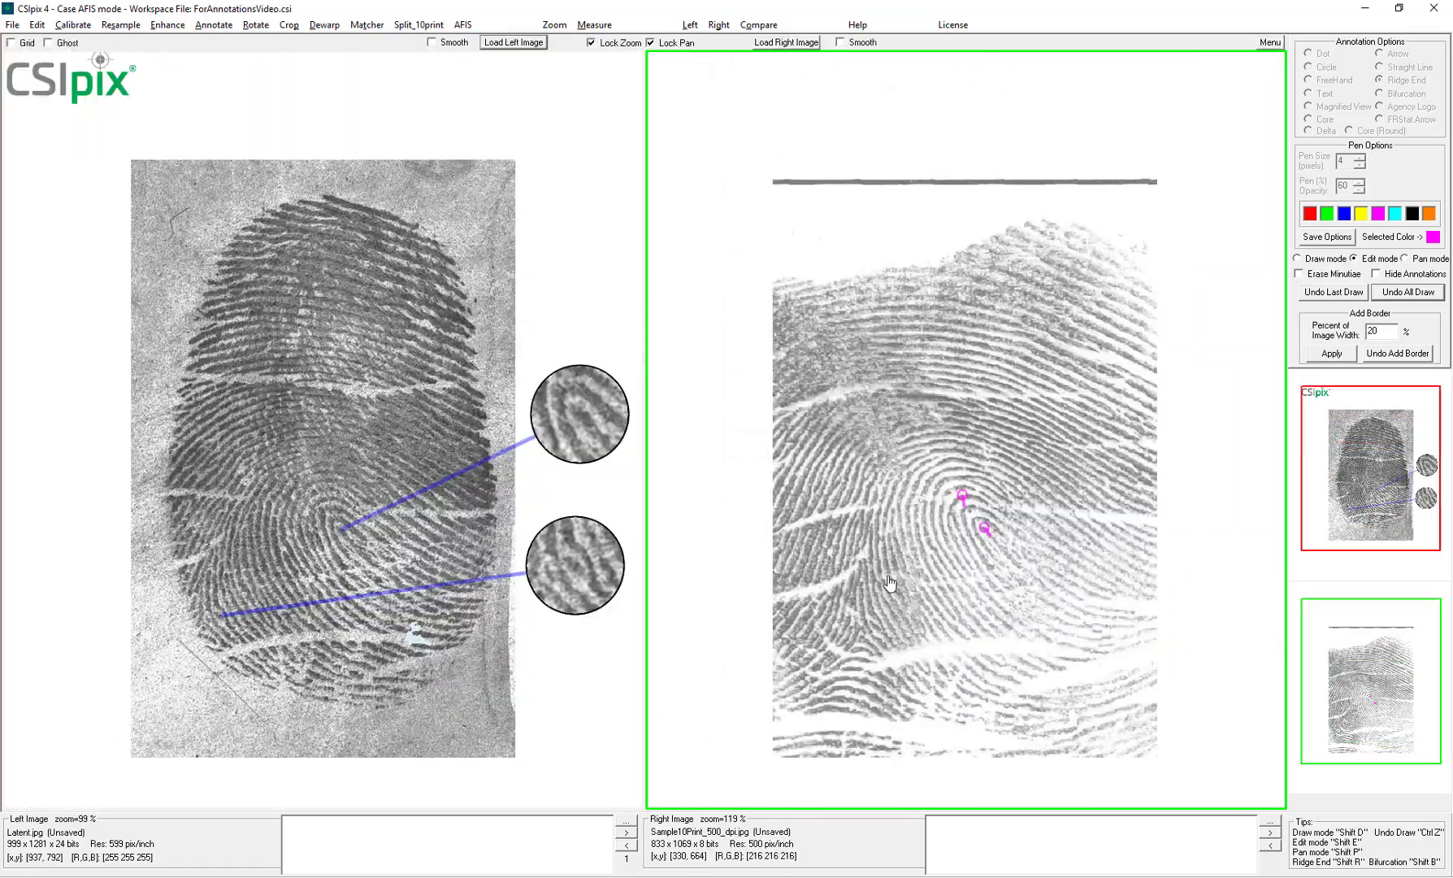